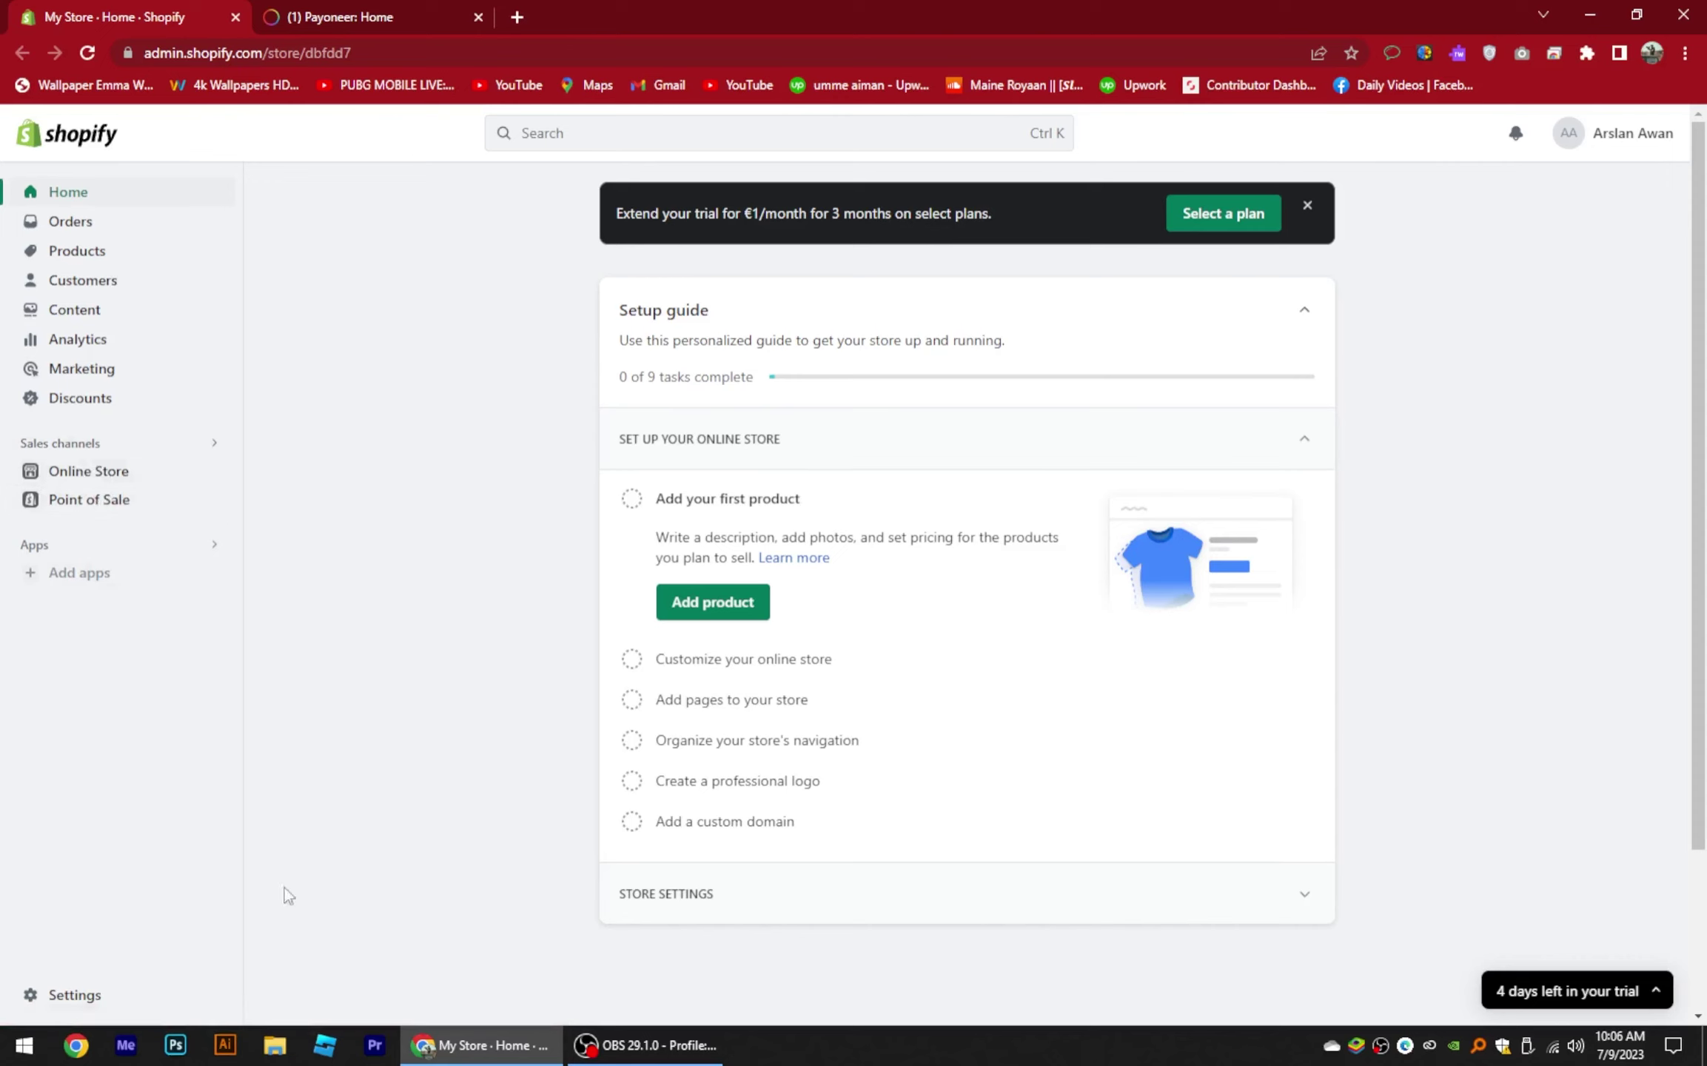
# Step: Go to the store's Settings and open the Payments page
pyautogui.click(87, 1004)
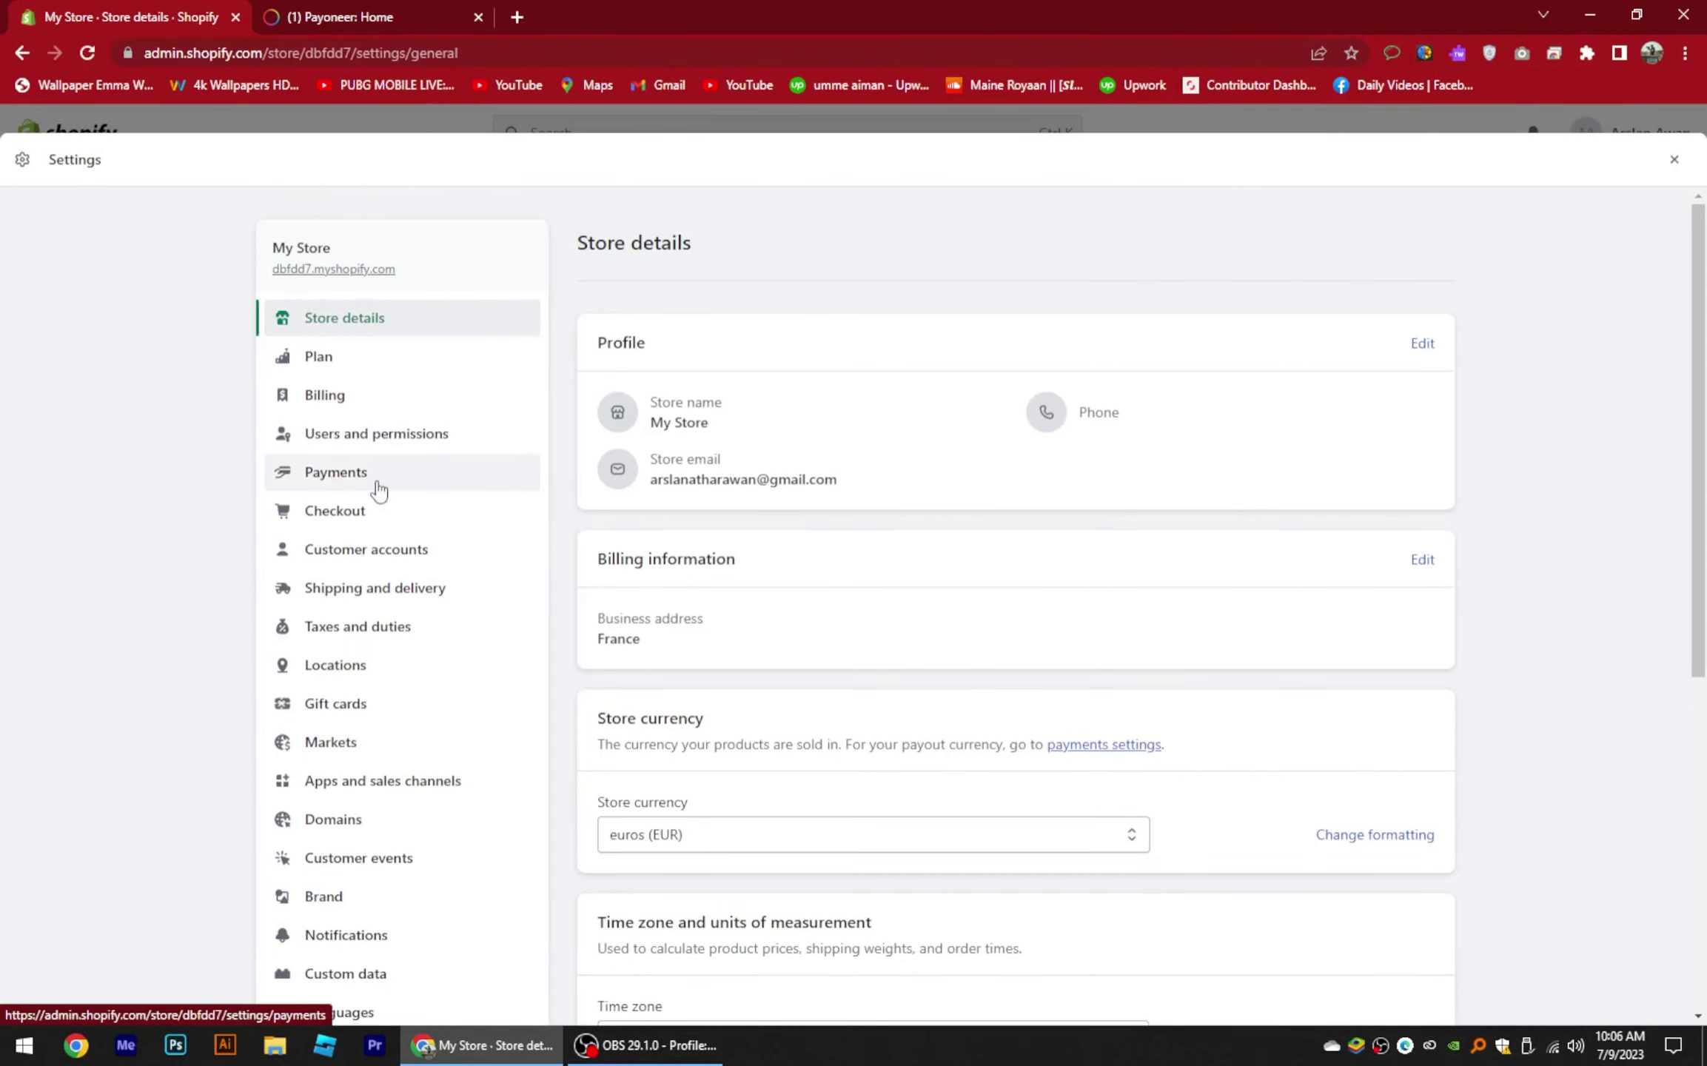
pyautogui.scroll(-4, 408, 773)
pyautogui.scroll(-2, 366, 651)
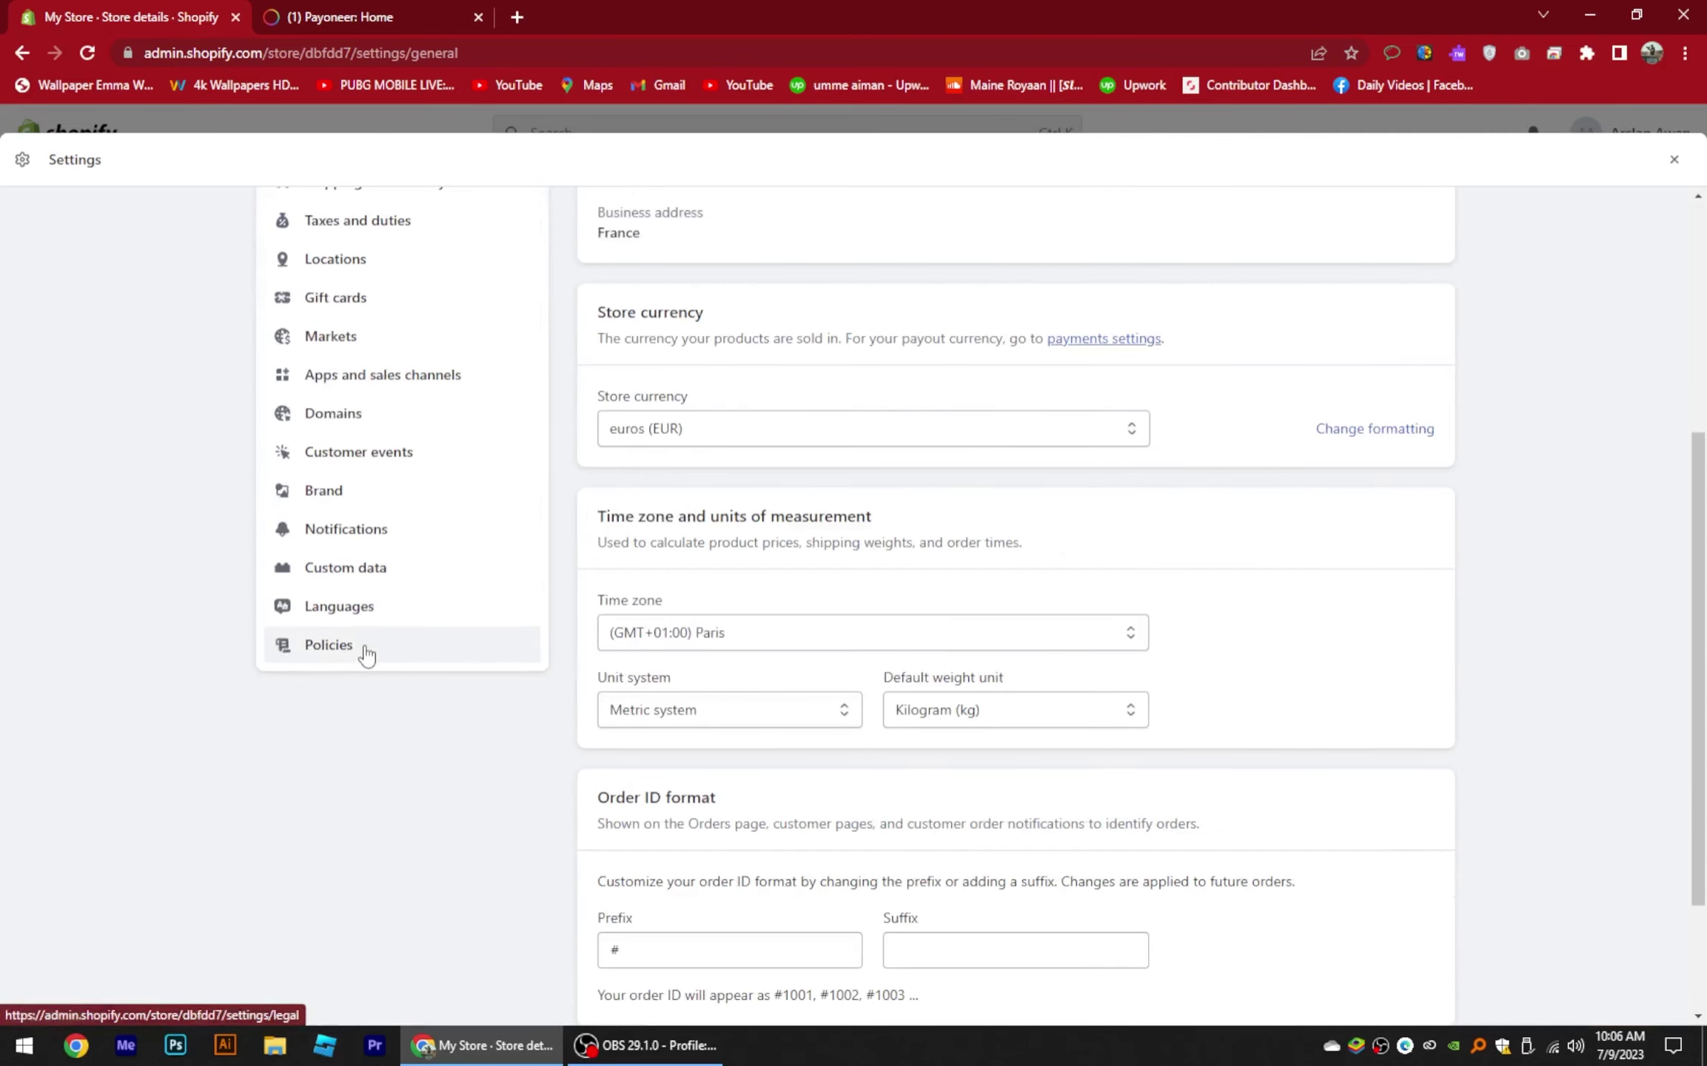
pyautogui.scroll(6, 366, 650)
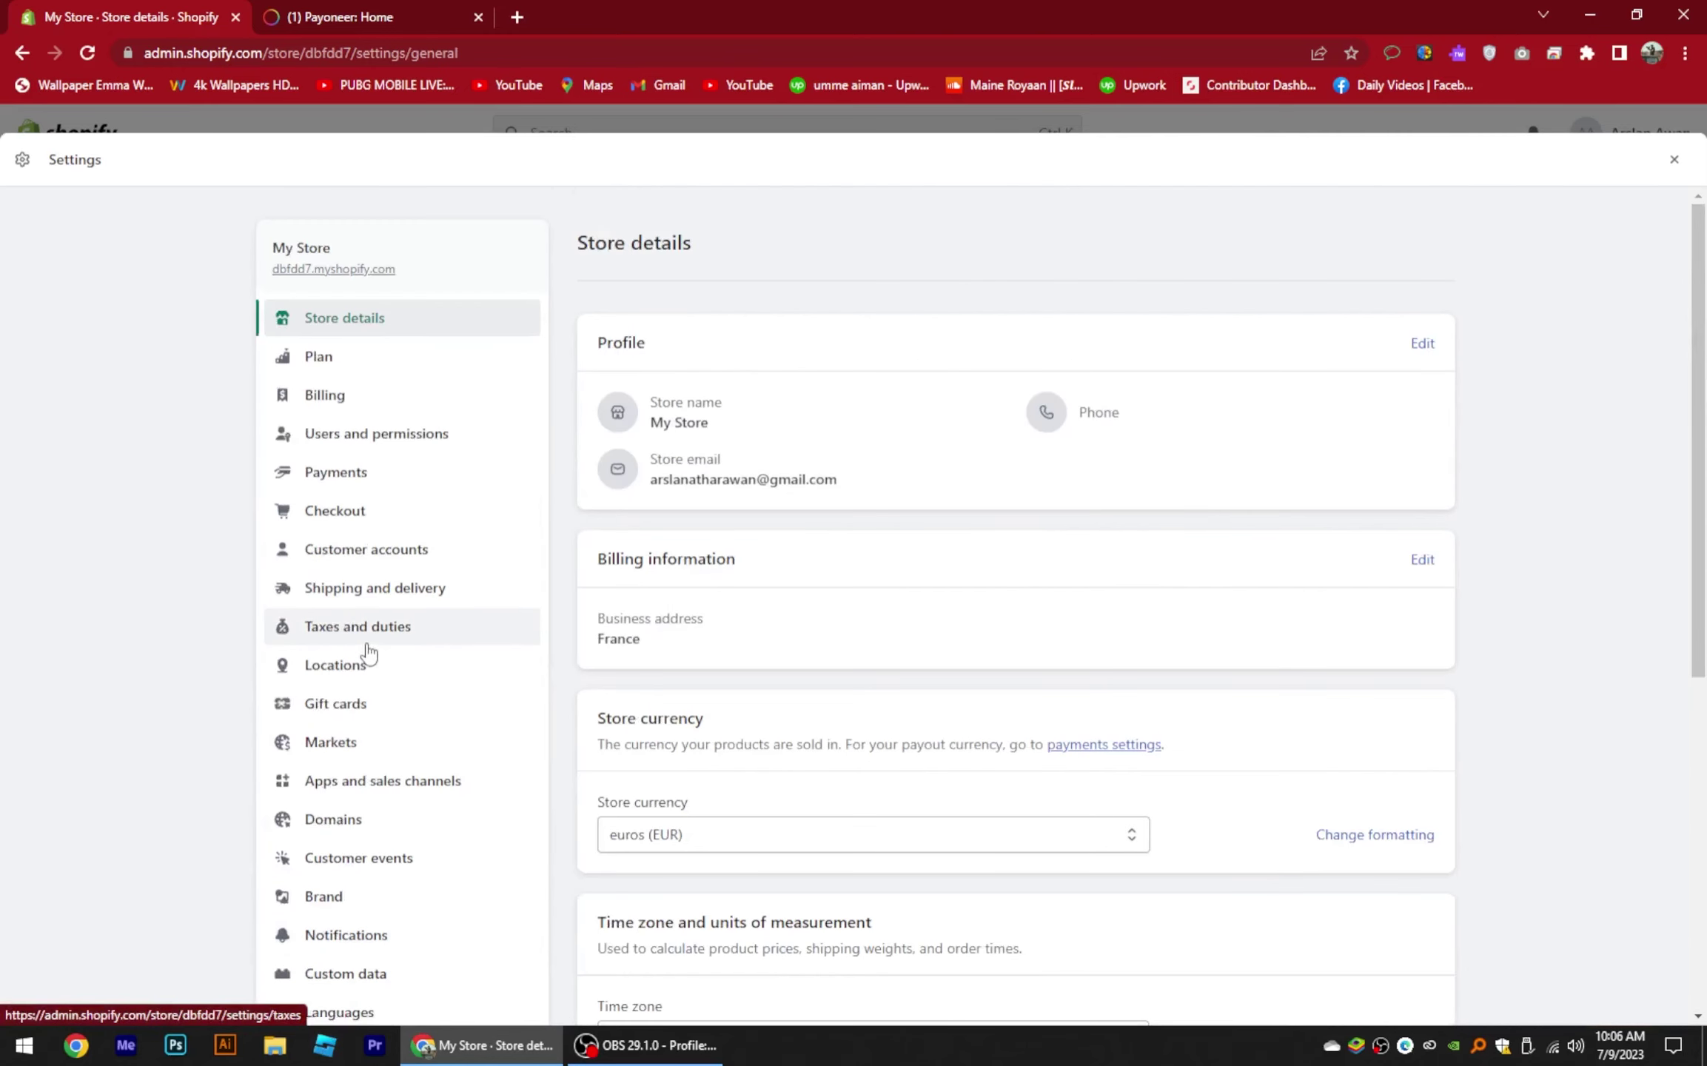
pyautogui.click(367, 483)
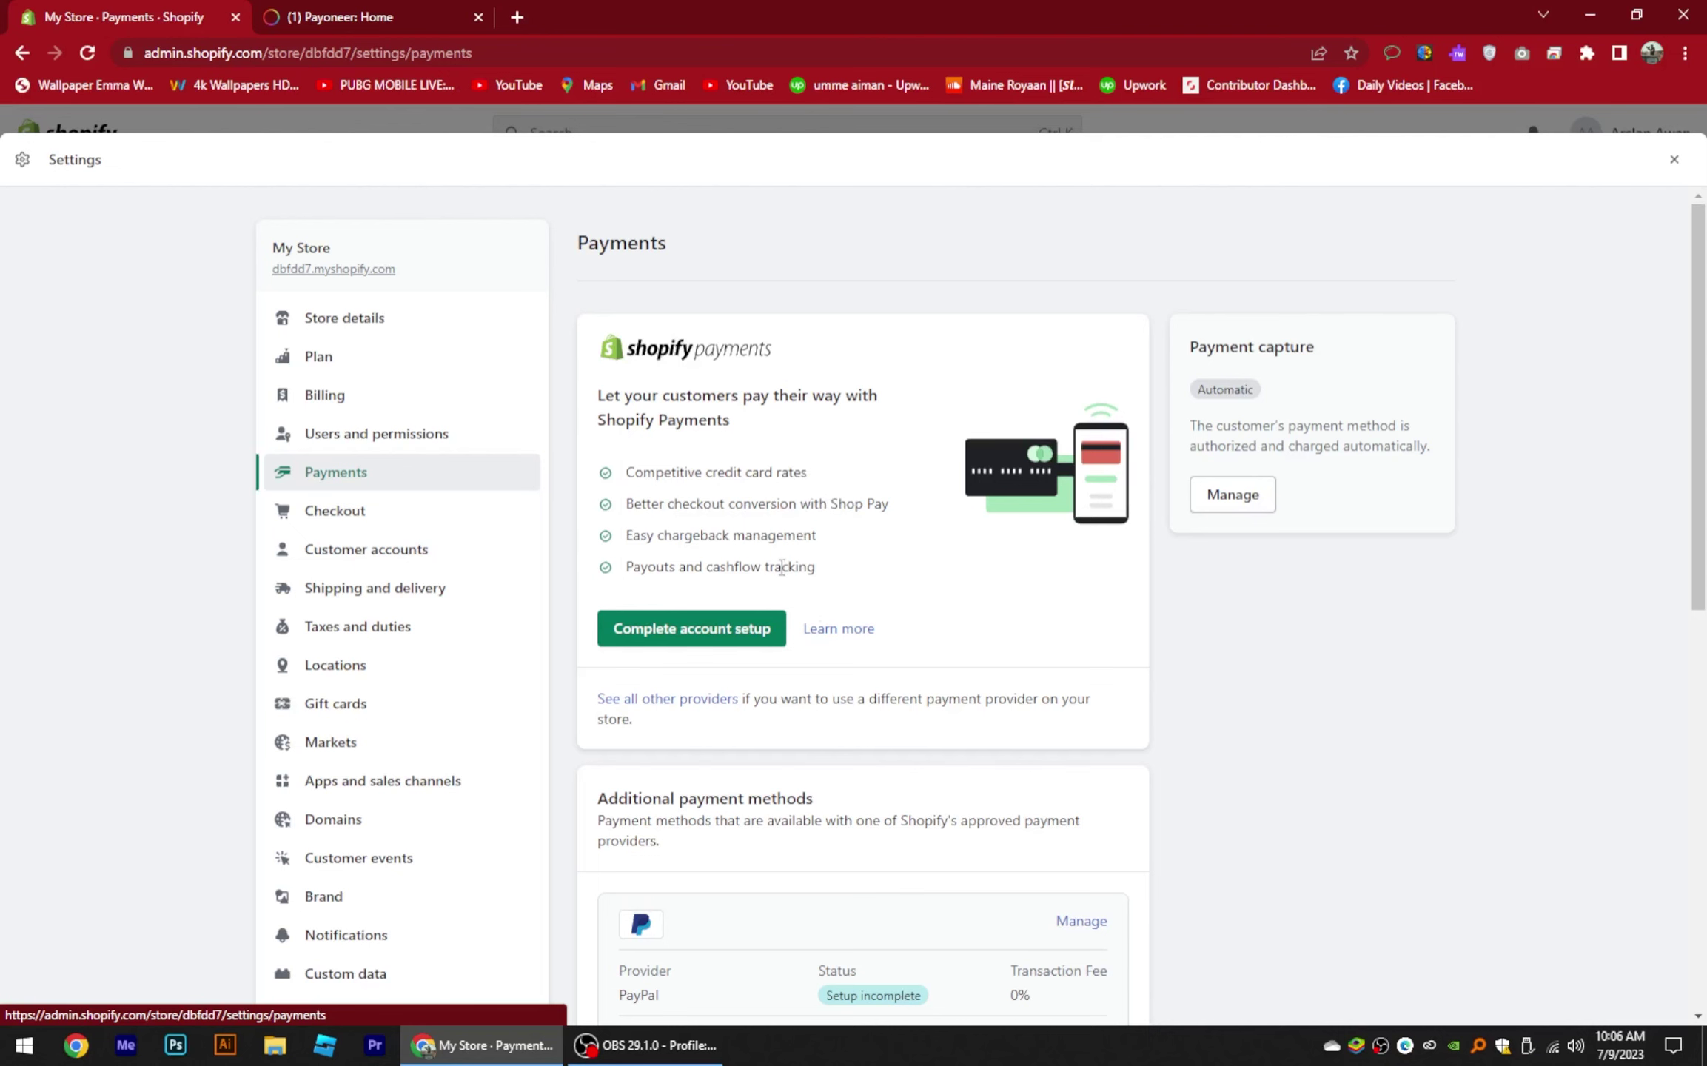
# Step: Review the Additional payment methods section, then go to Add payment methods
pyautogui.scroll(-1, 818, 714)
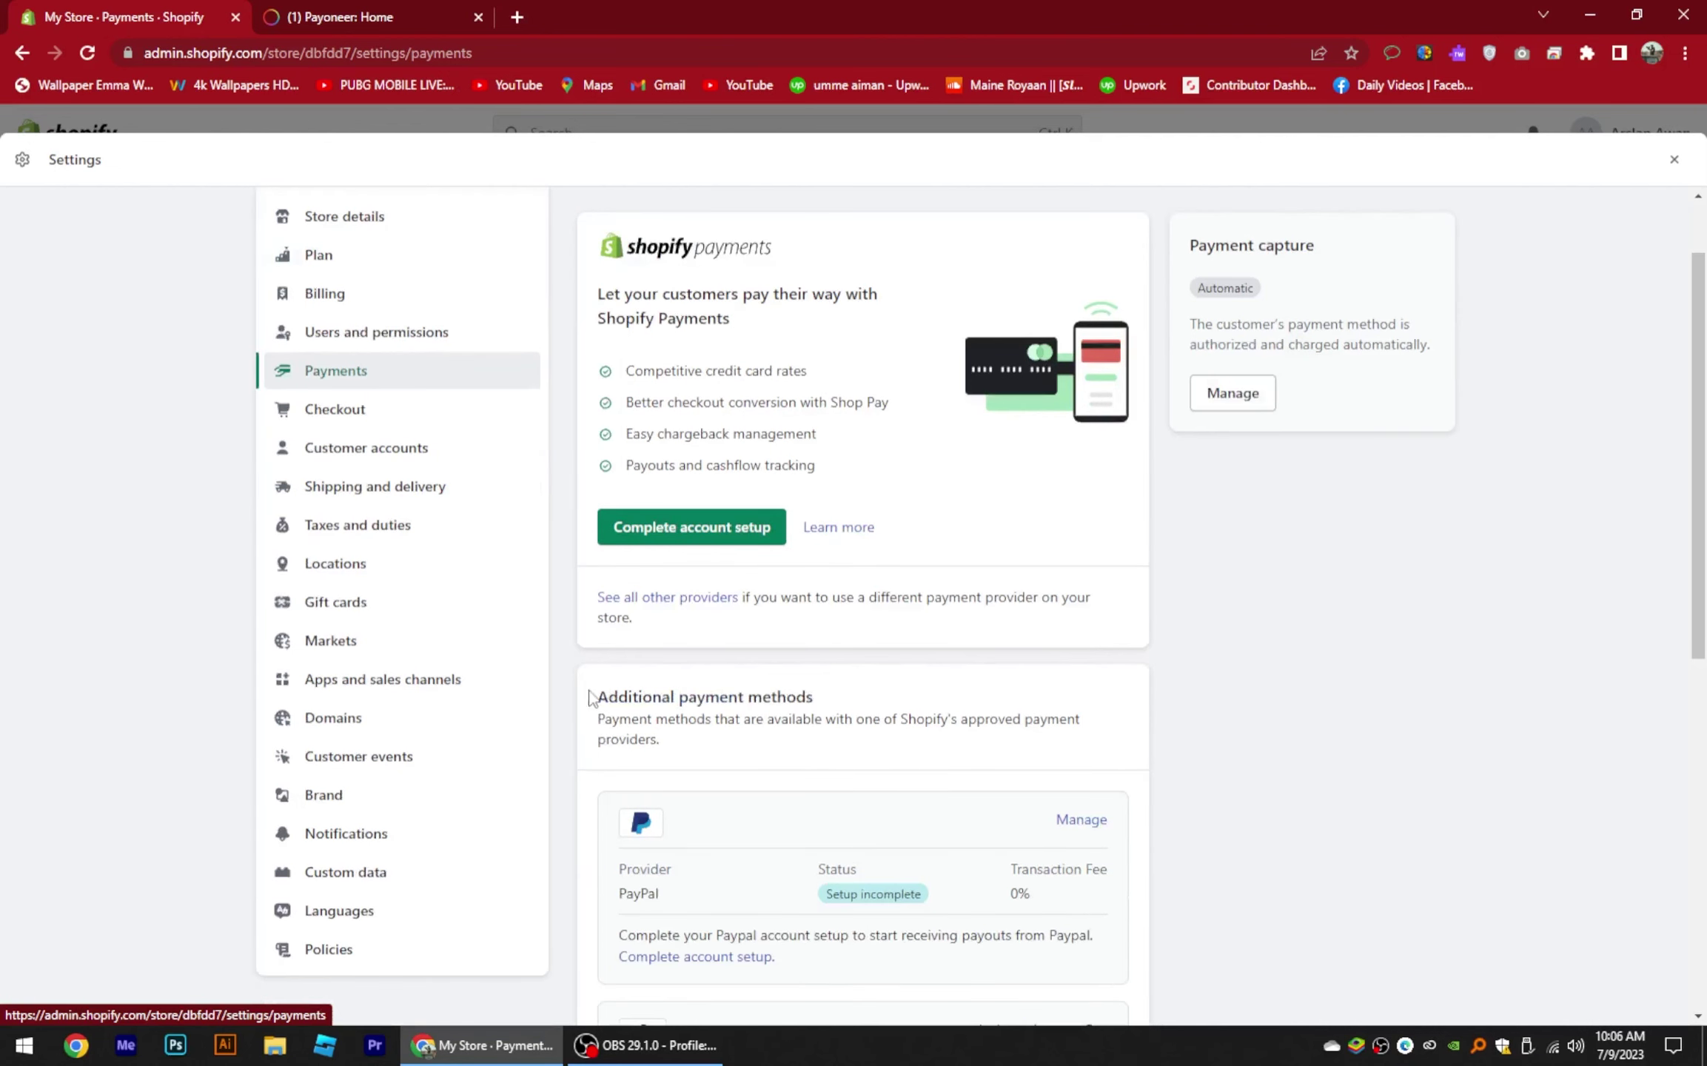
pyautogui.moveTo(614, 696); pyautogui.dragTo(811, 700)
pyautogui.click(897, 704)
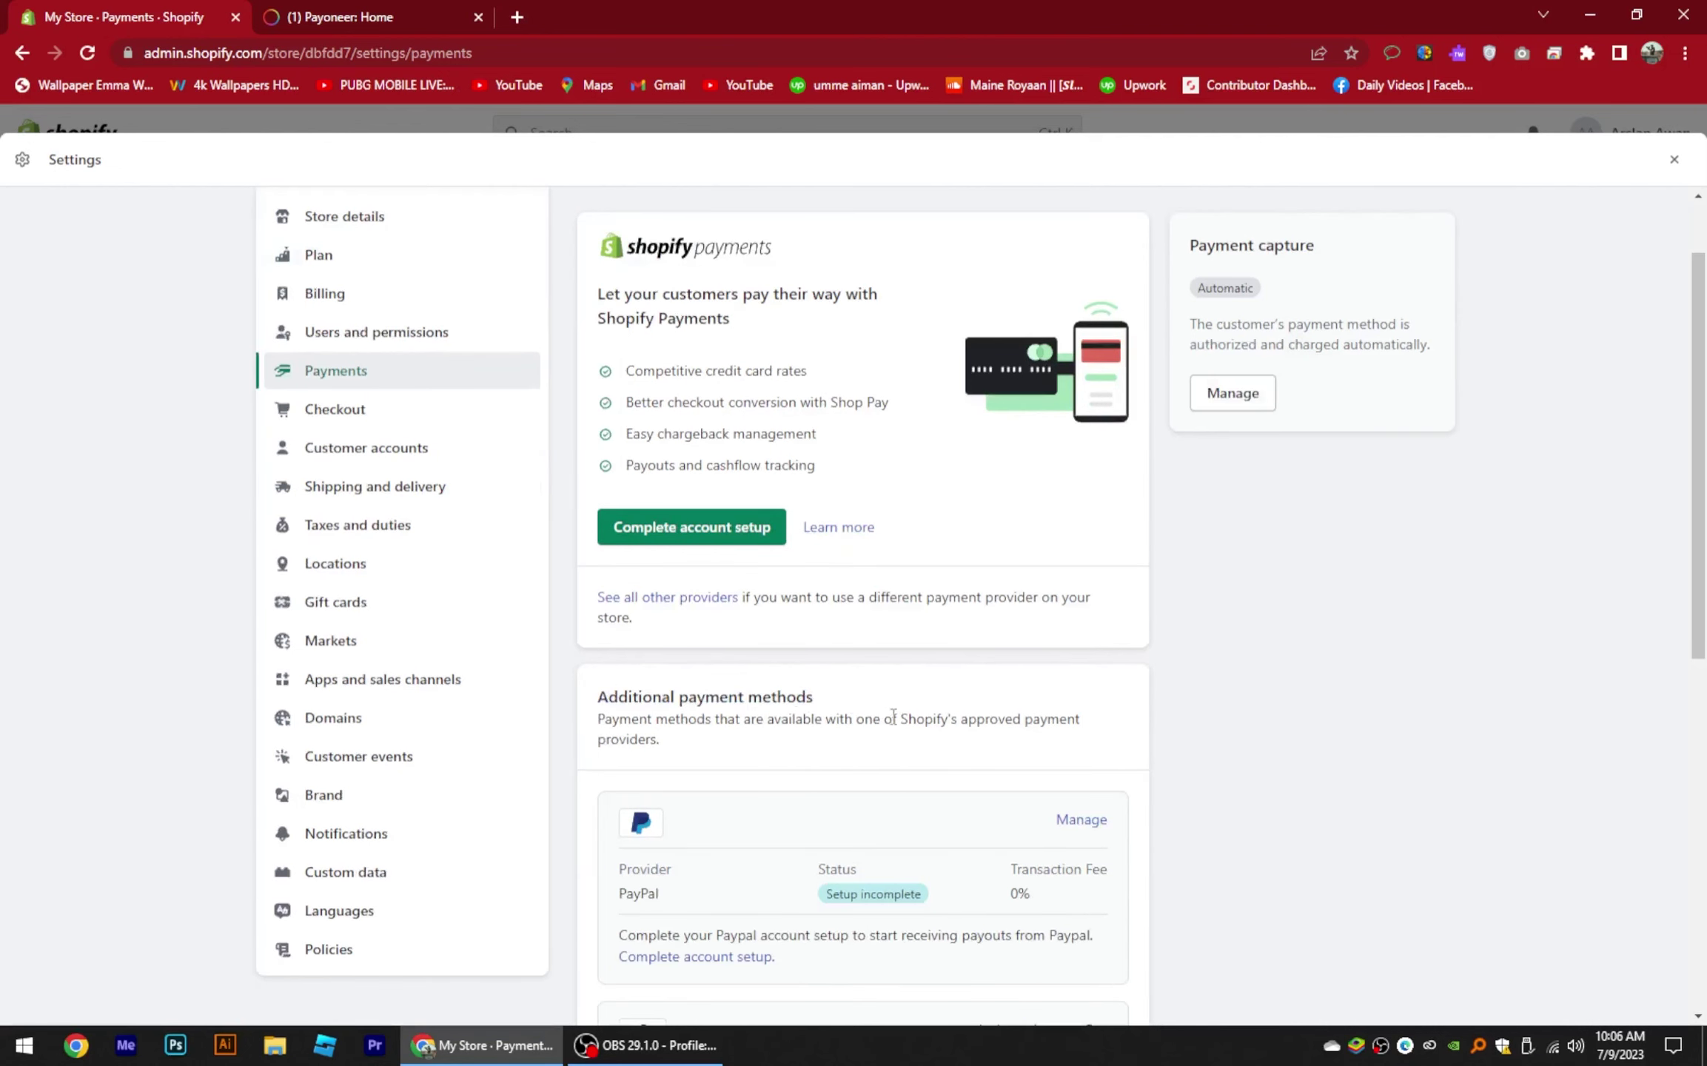
pyautogui.scroll(-2, 910, 712)
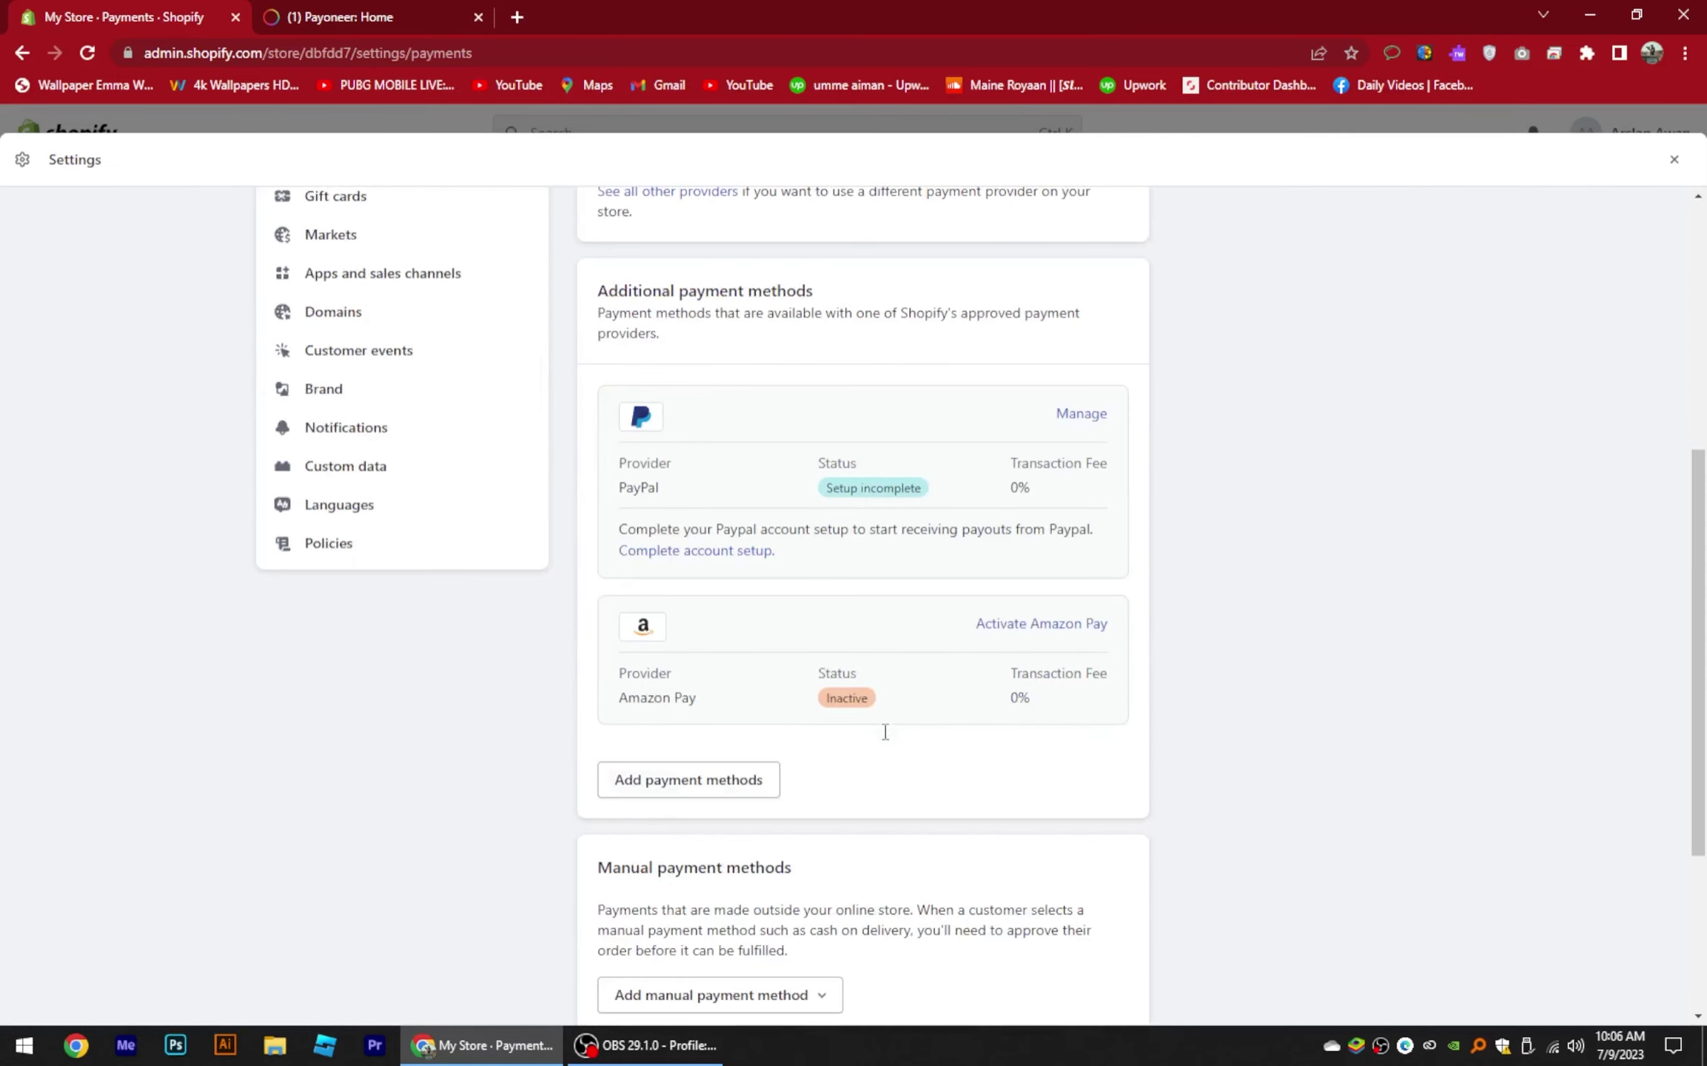
pyautogui.scroll(-2, 899, 724)
pyautogui.scroll(-1, 872, 741)
pyautogui.scroll(-1, 866, 744)
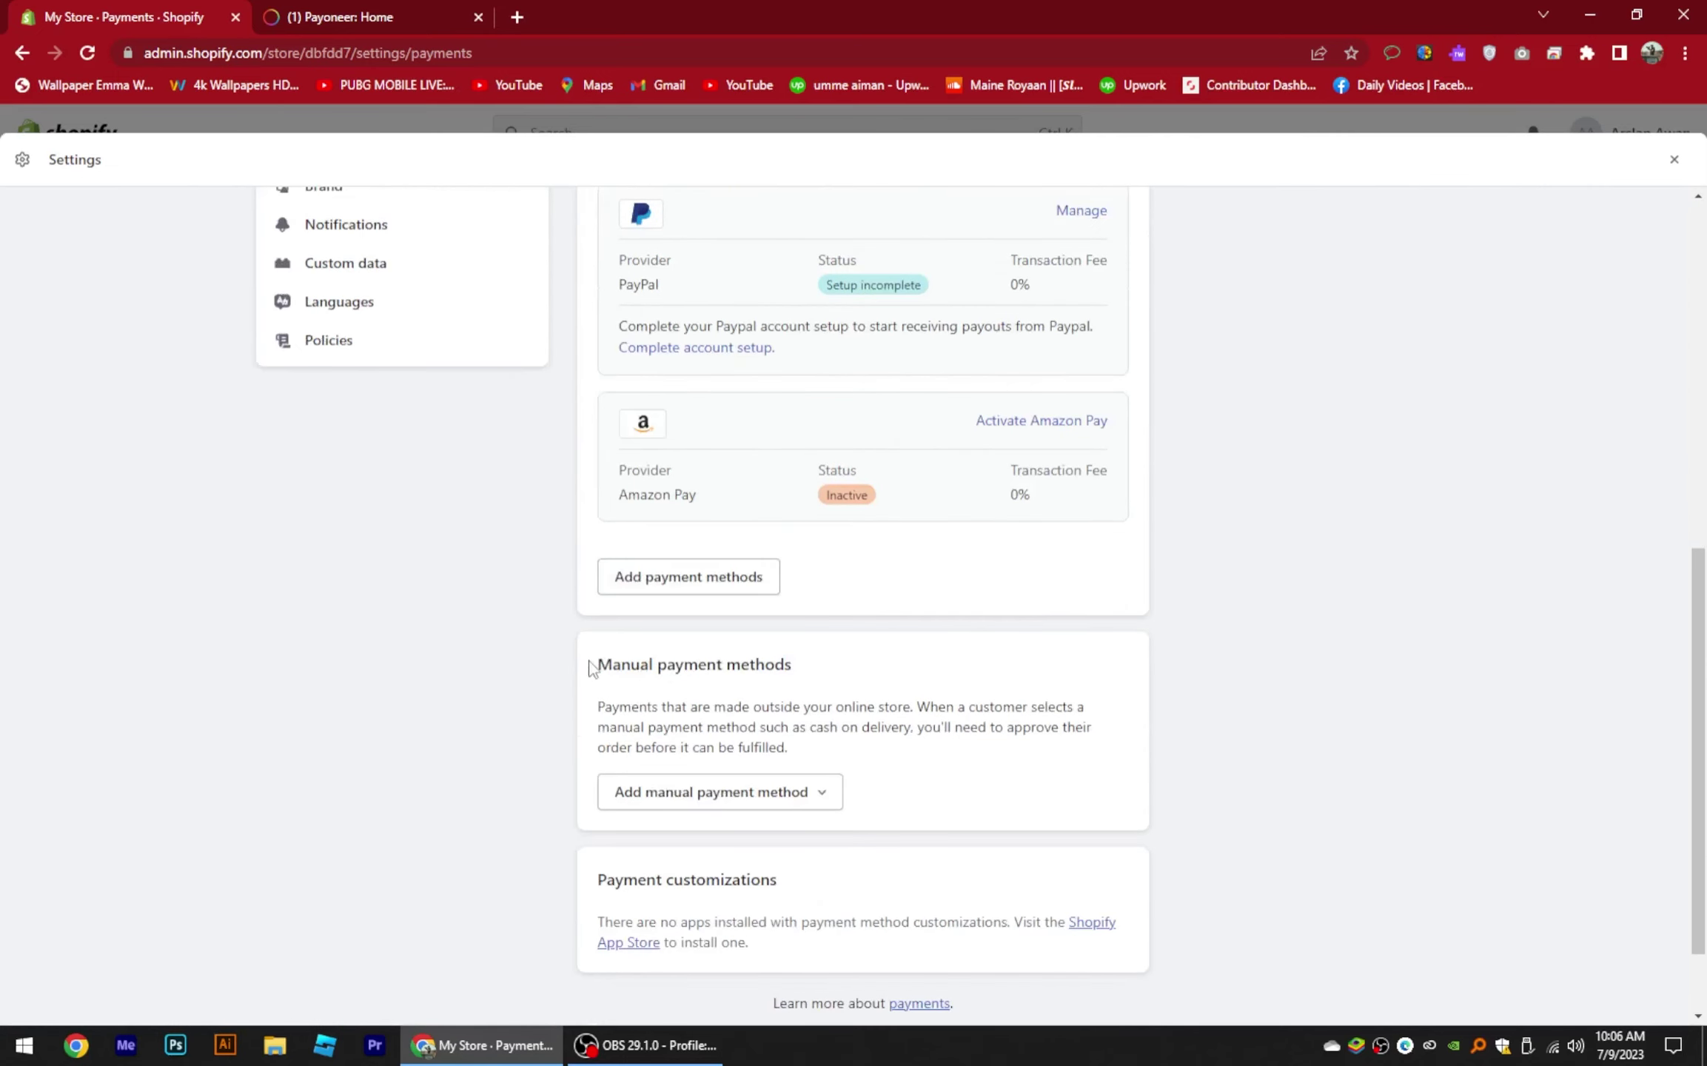
pyautogui.moveTo(588, 666); pyautogui.dragTo(820, 689)
pyautogui.click(874, 672)
pyautogui.scroll(-1, 879, 697)
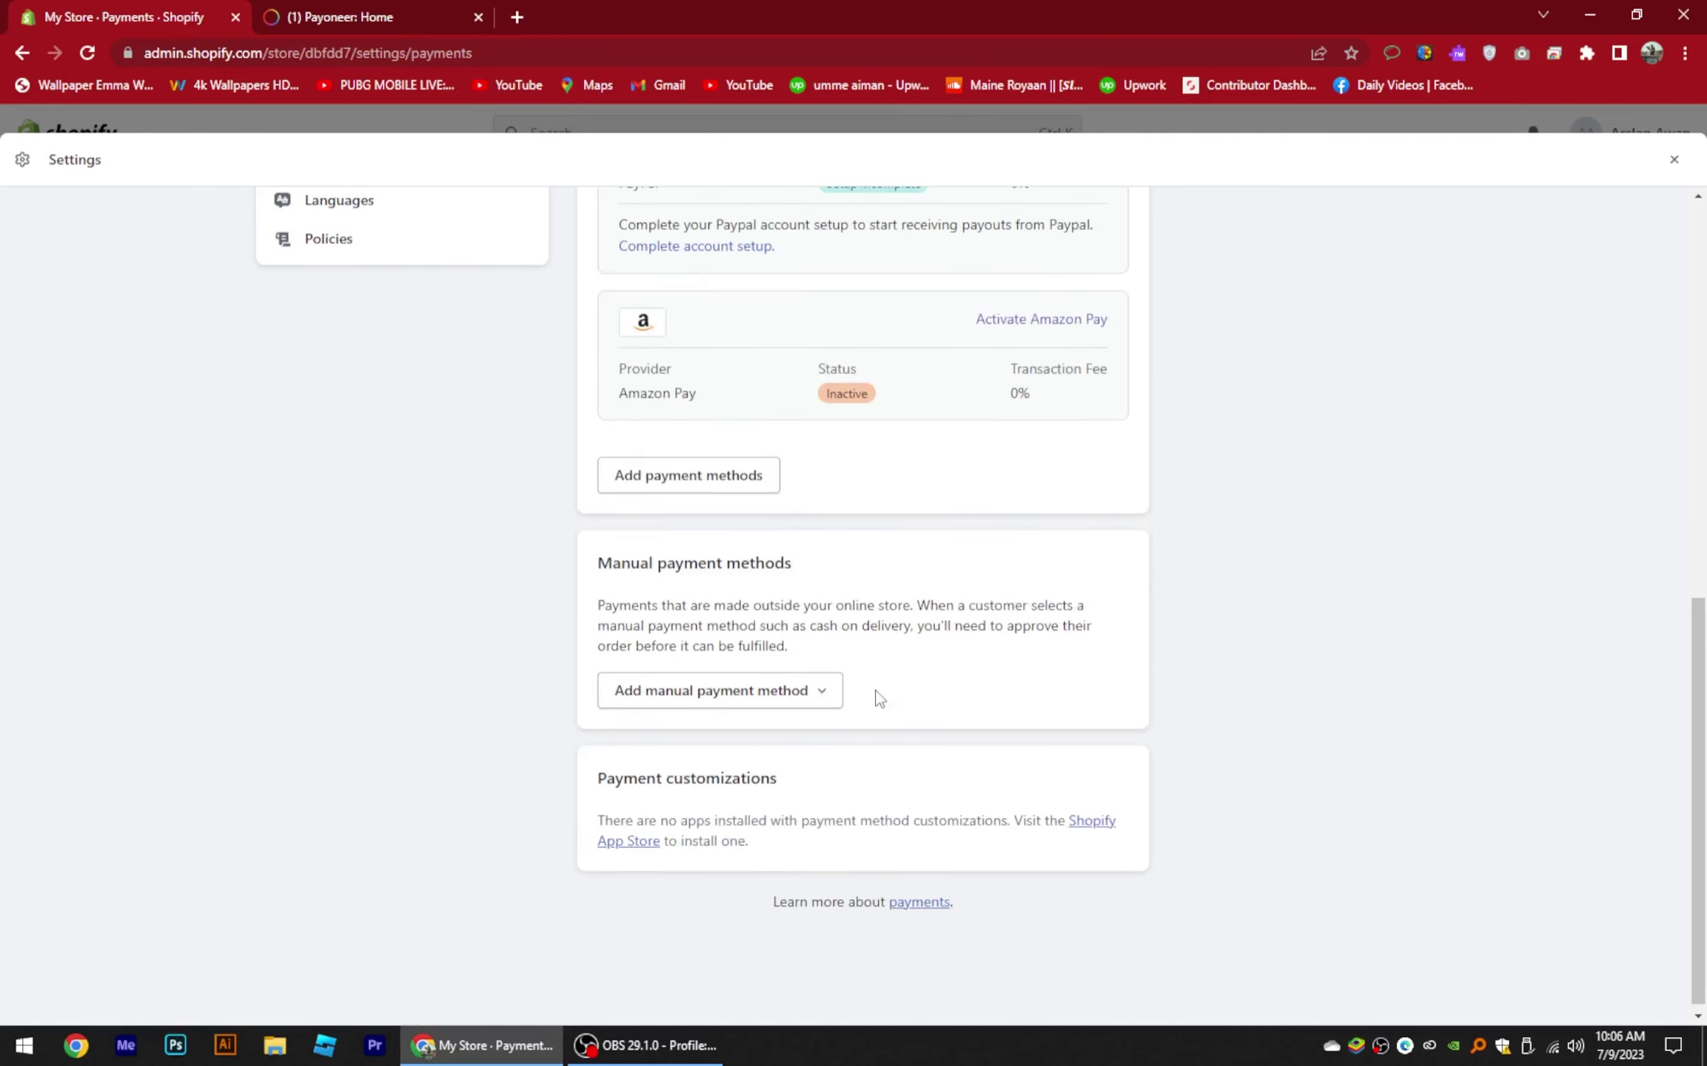
pyautogui.scroll(1, 877, 697)
pyautogui.scroll(3, 876, 697)
pyautogui.scroll(1, 877, 697)
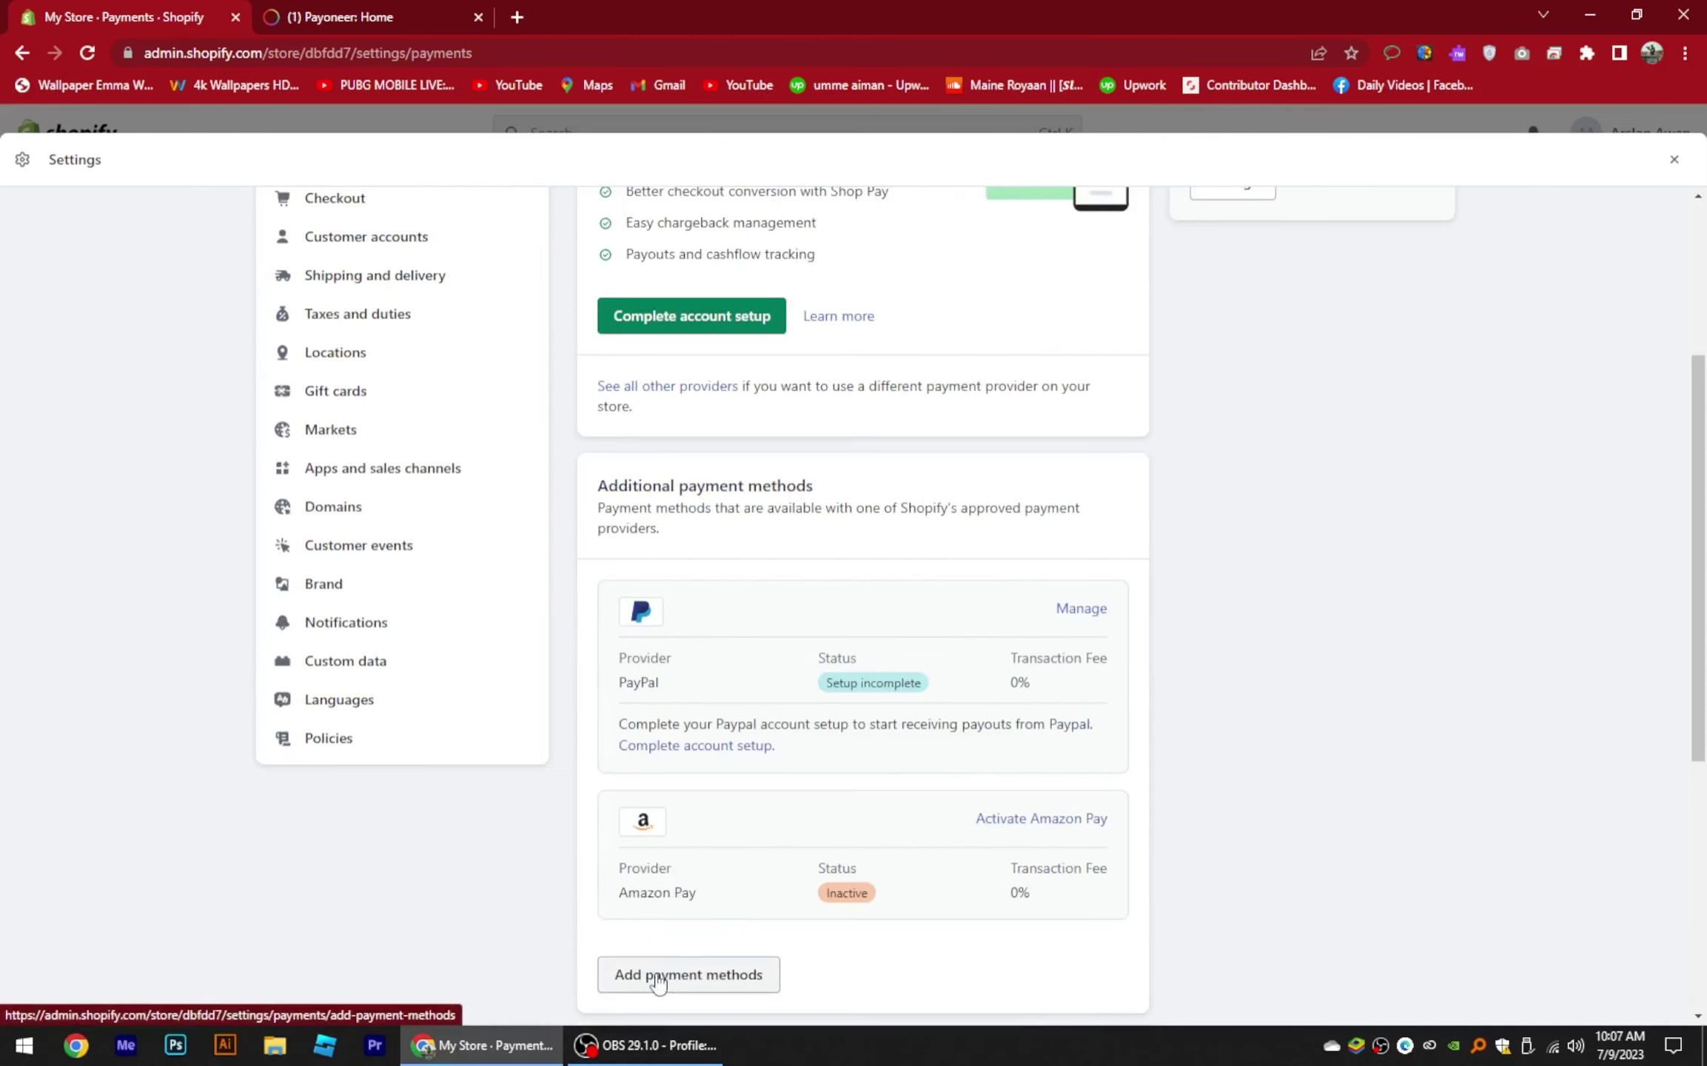
pyautogui.click(675, 982)
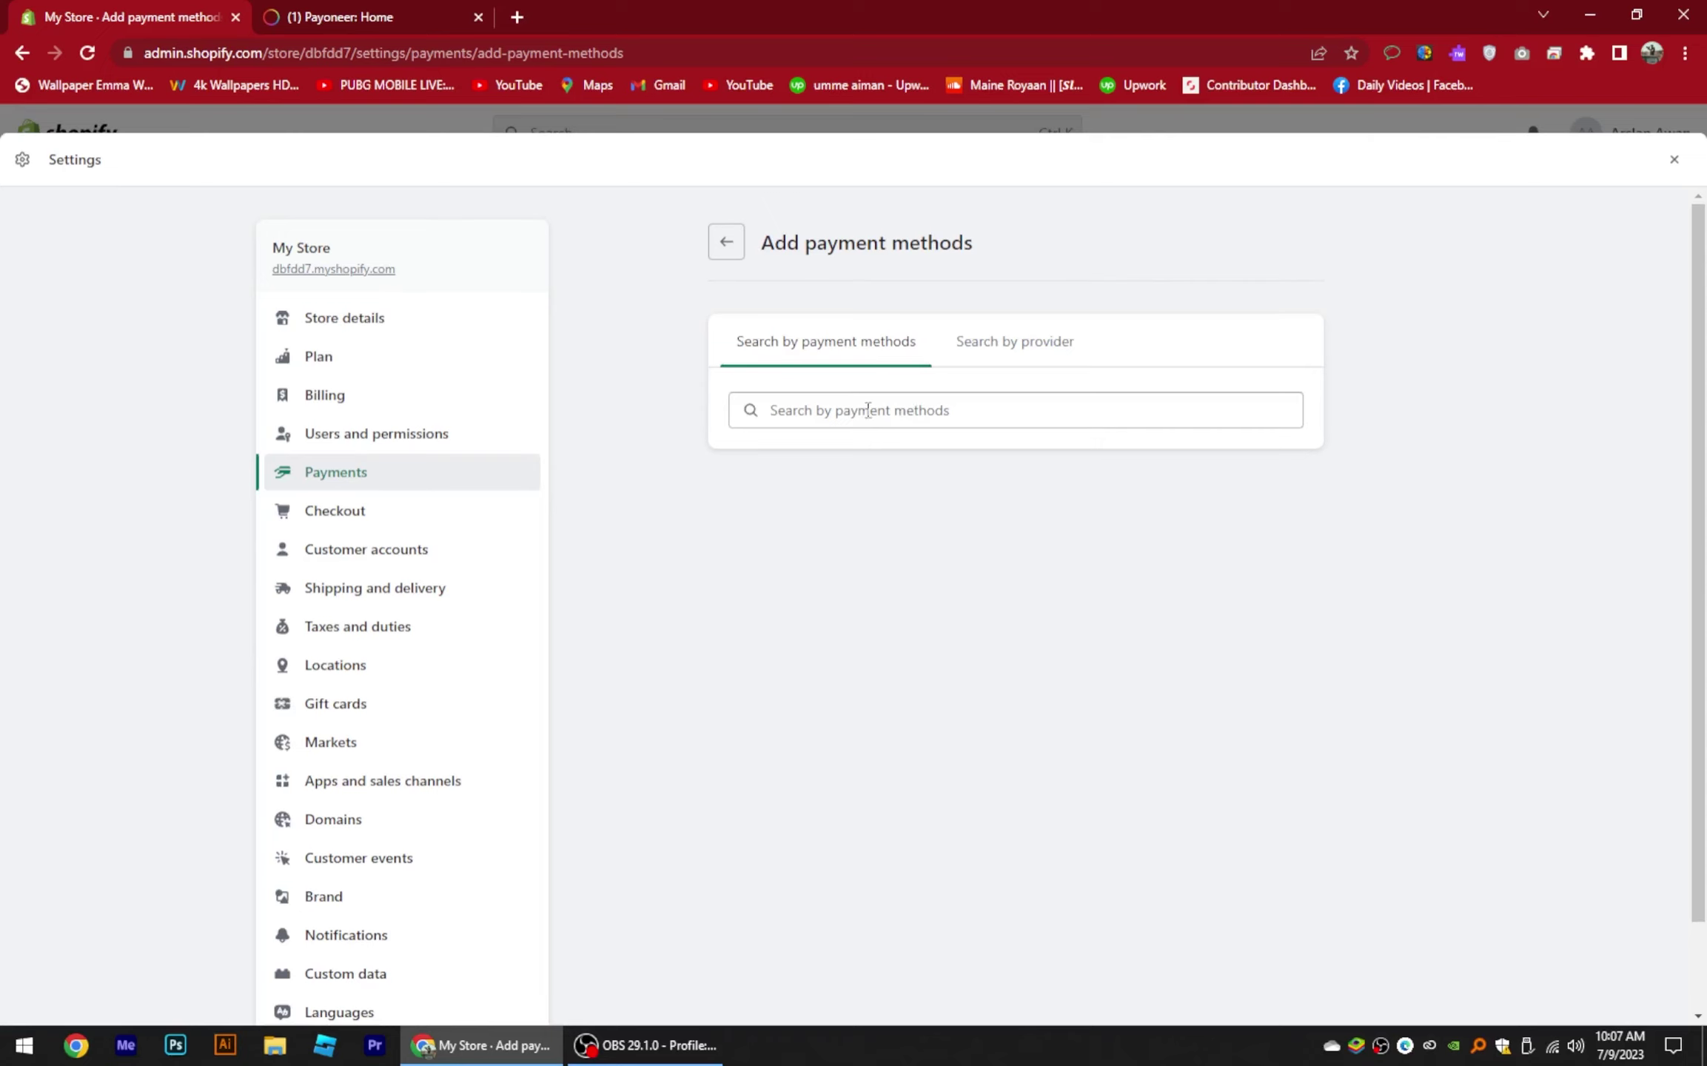
# Step: Search payment providers for 'payon' and select Payoneer Checkout
pyautogui.click(890, 412)
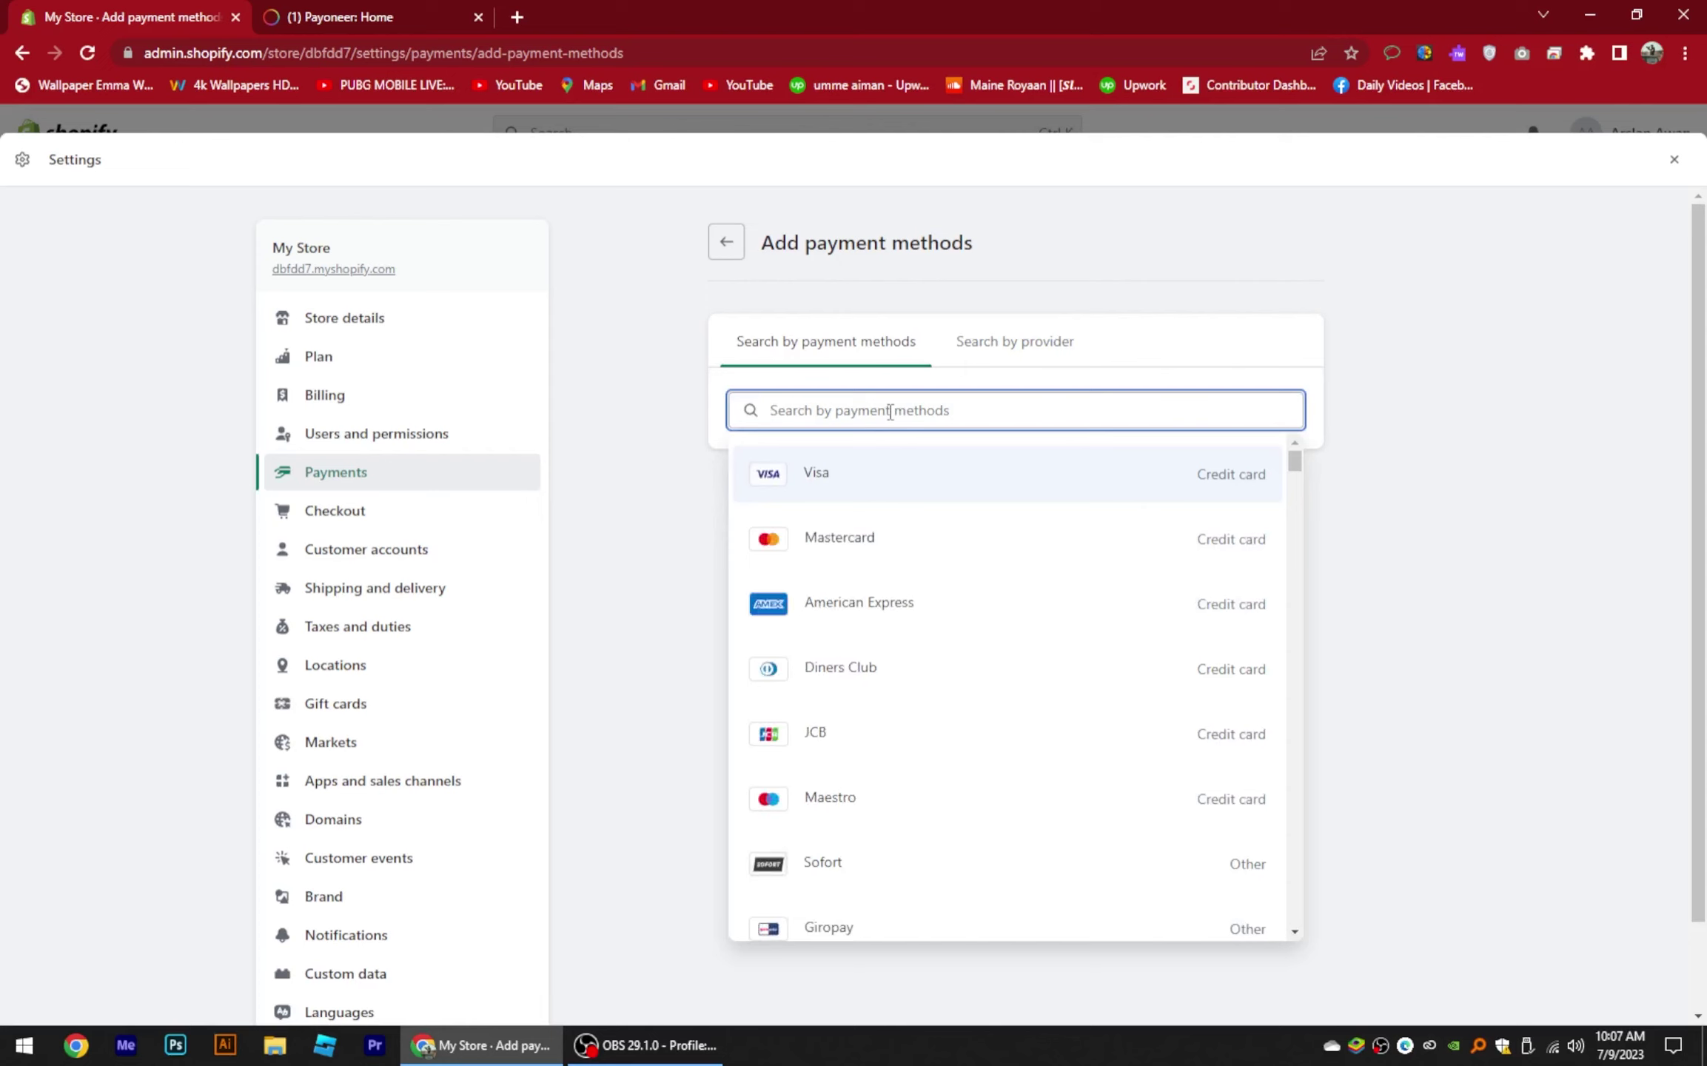
pyautogui.click(817, 412)
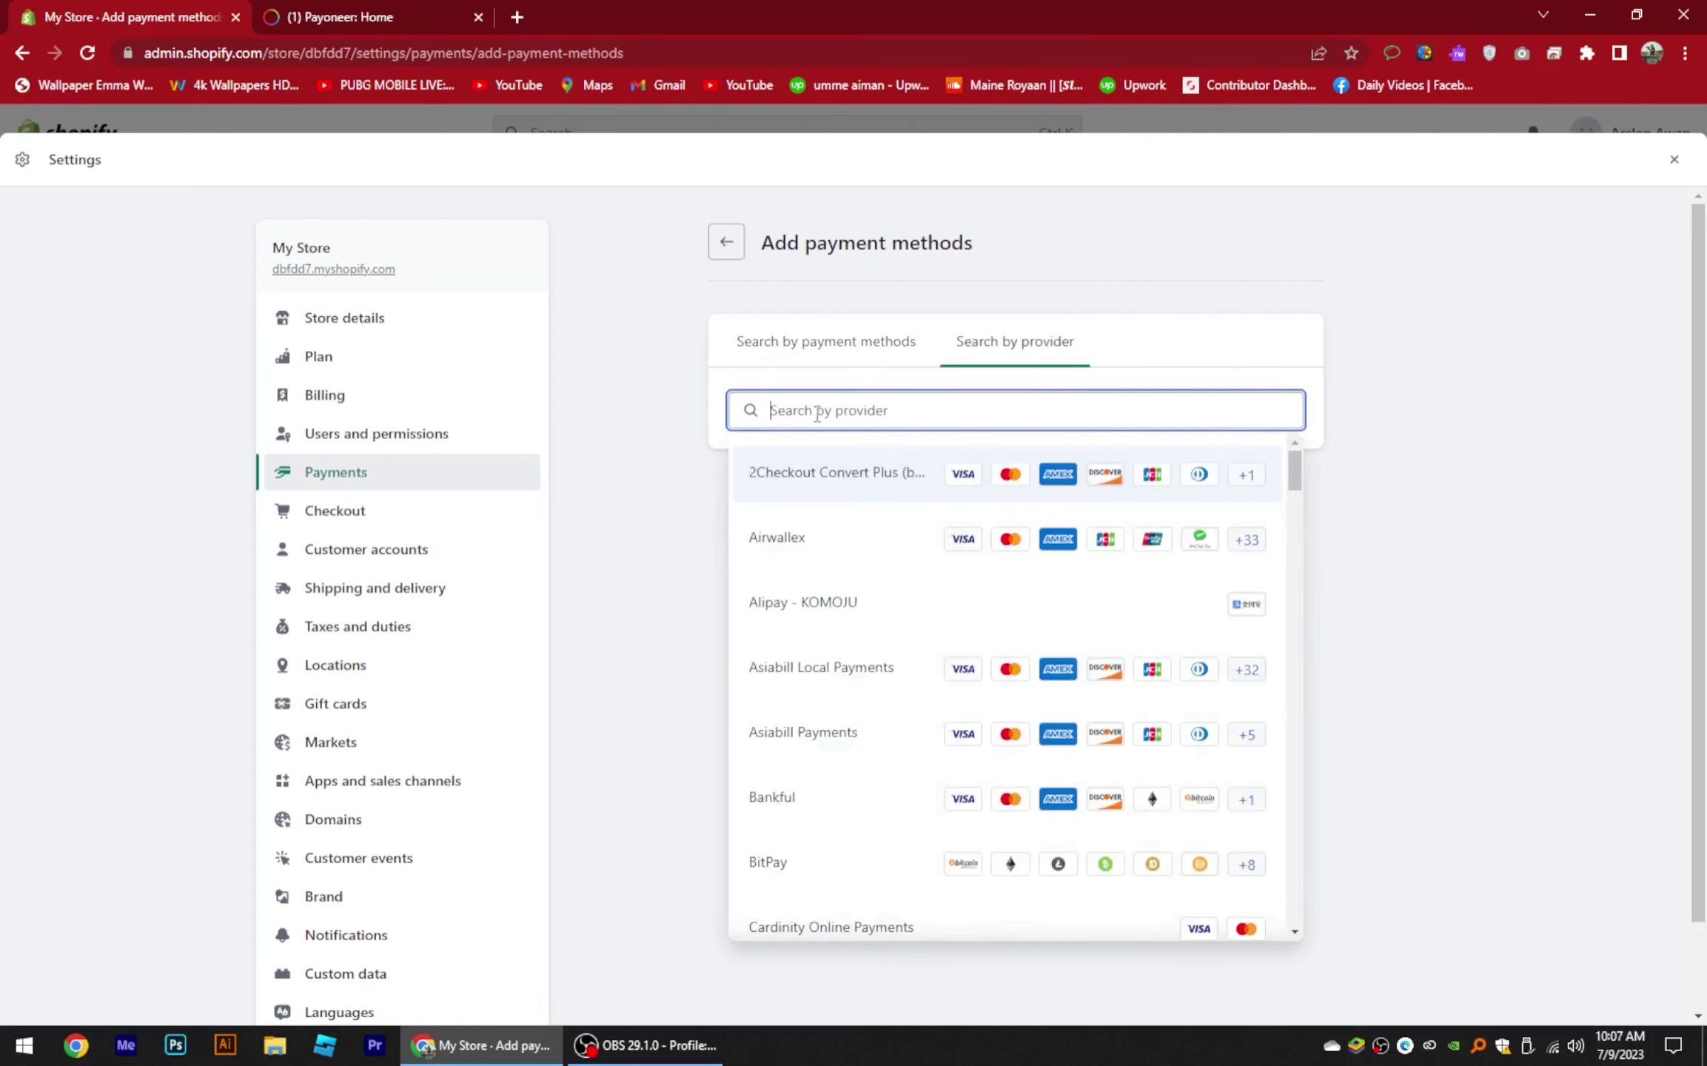
pyautogui.write('p')
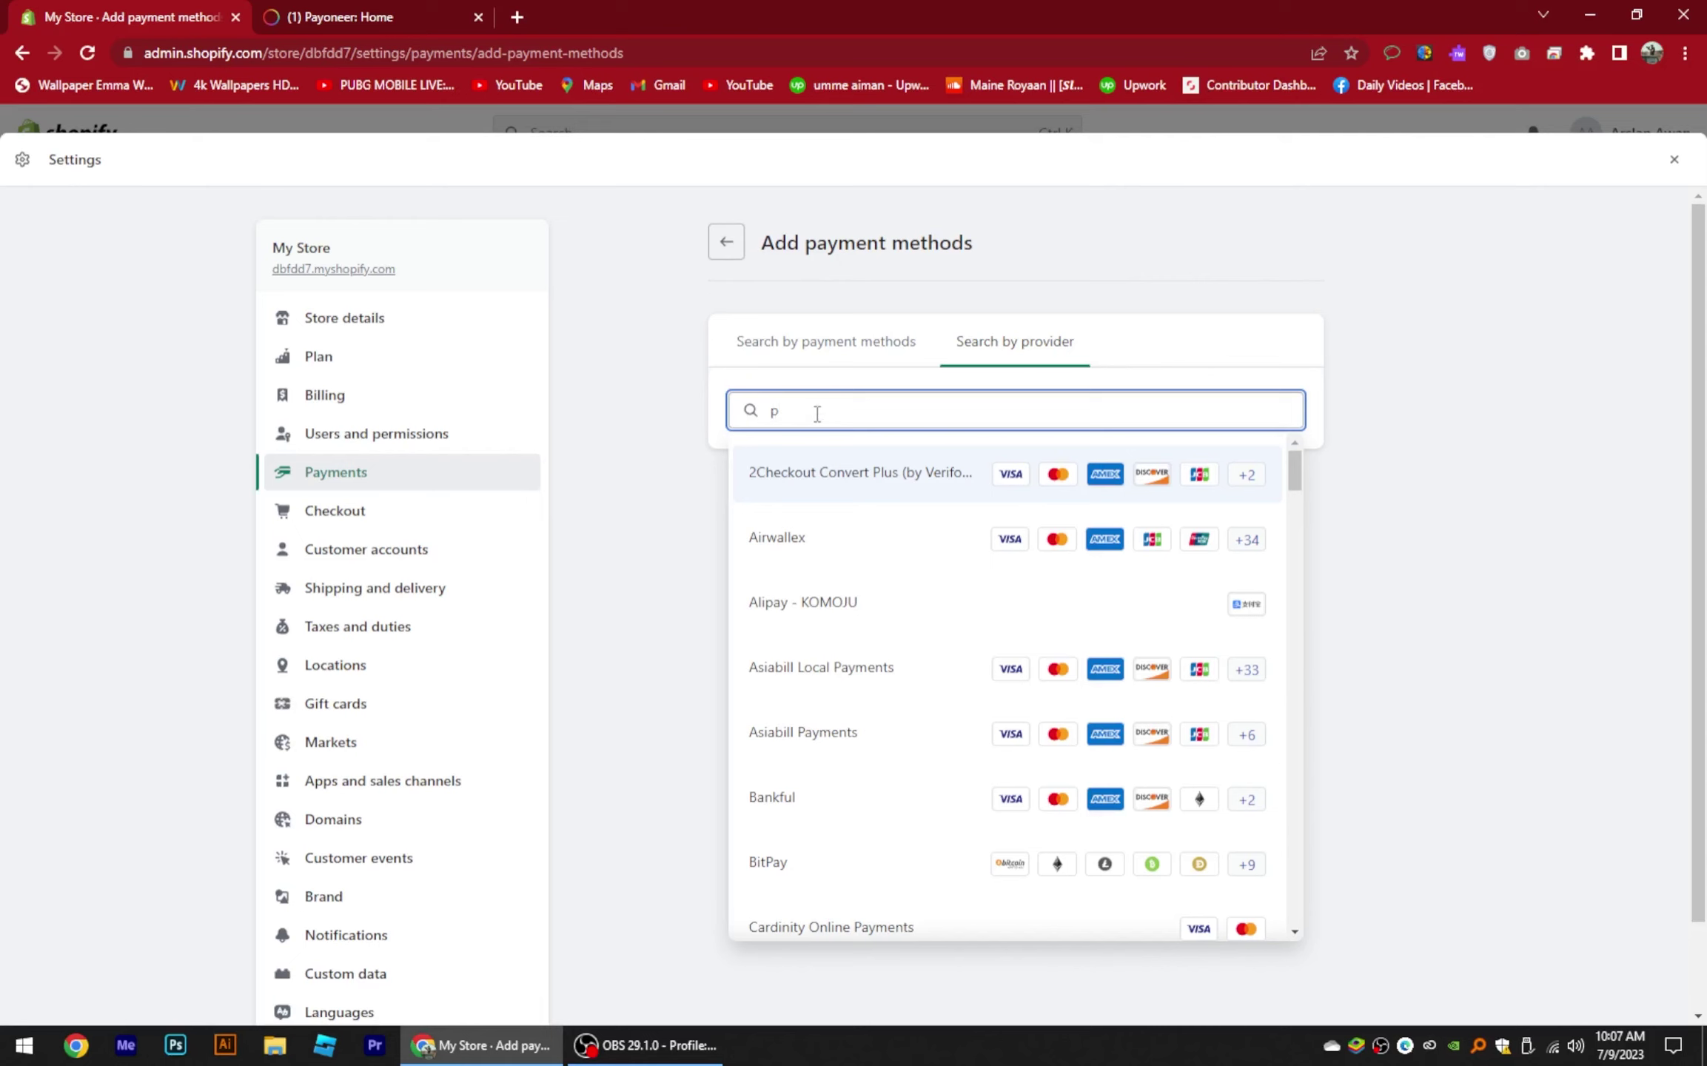
pyautogui.write('ayo')
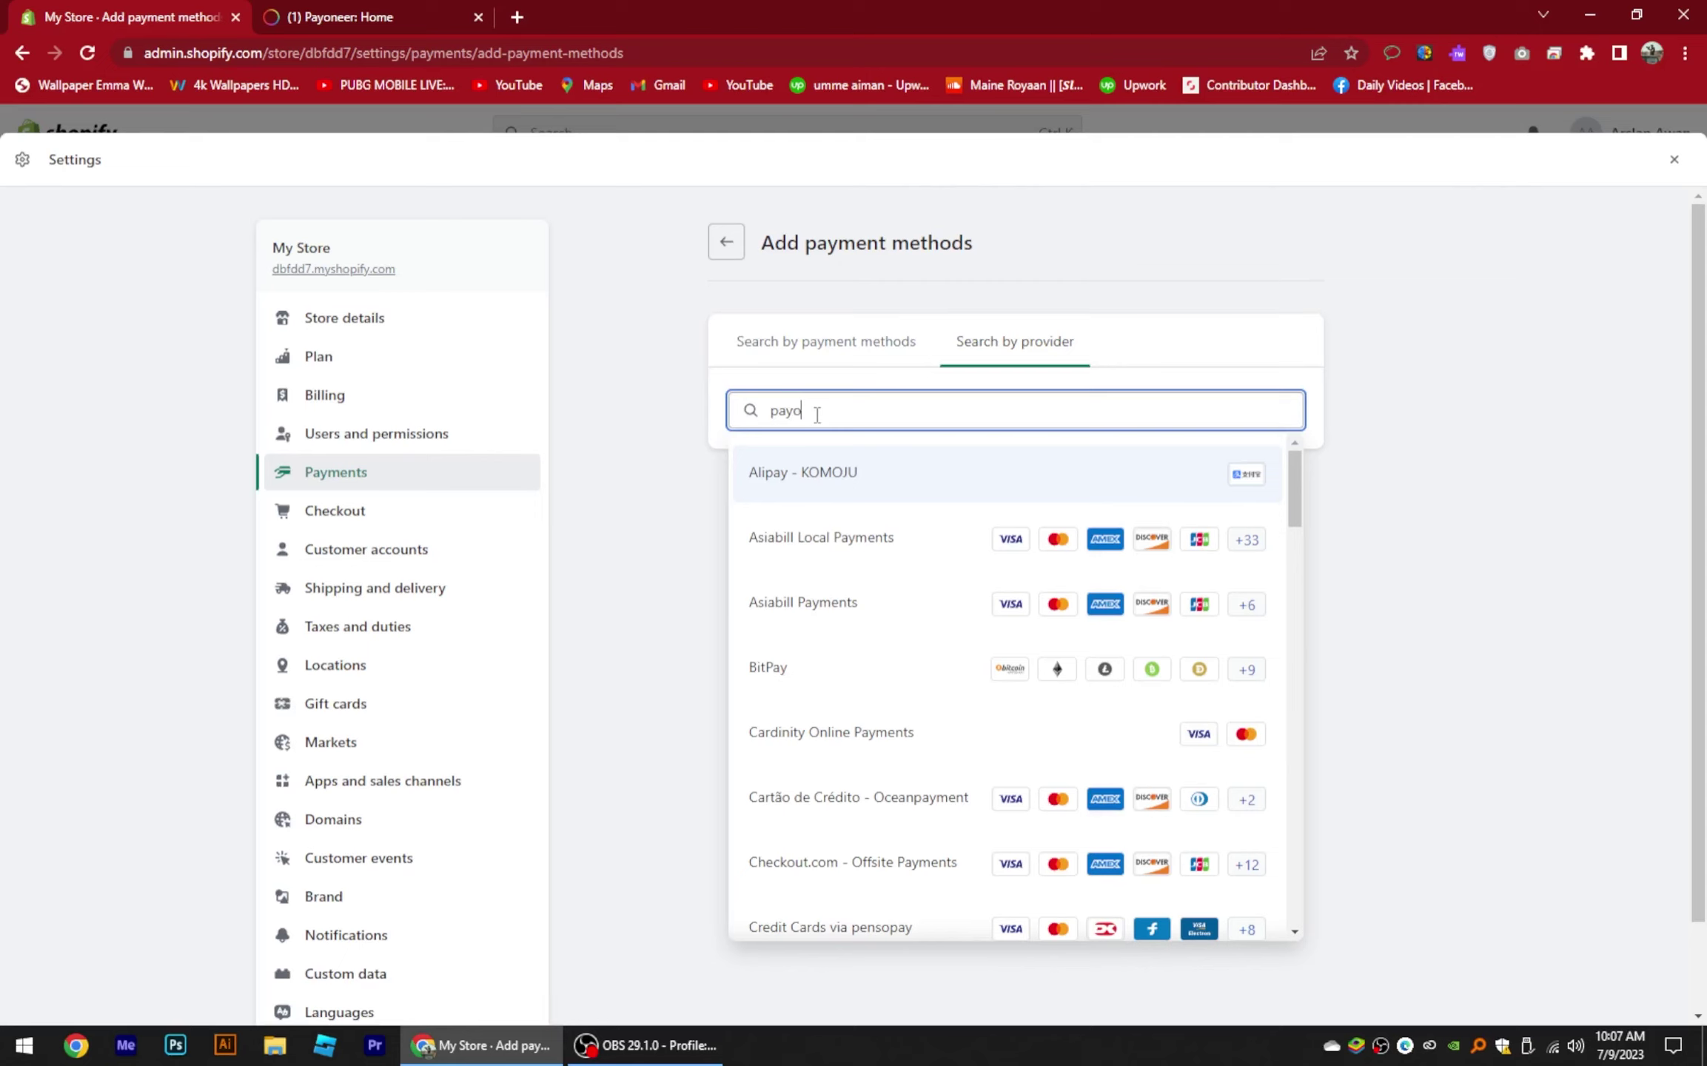
pyautogui.write('n')
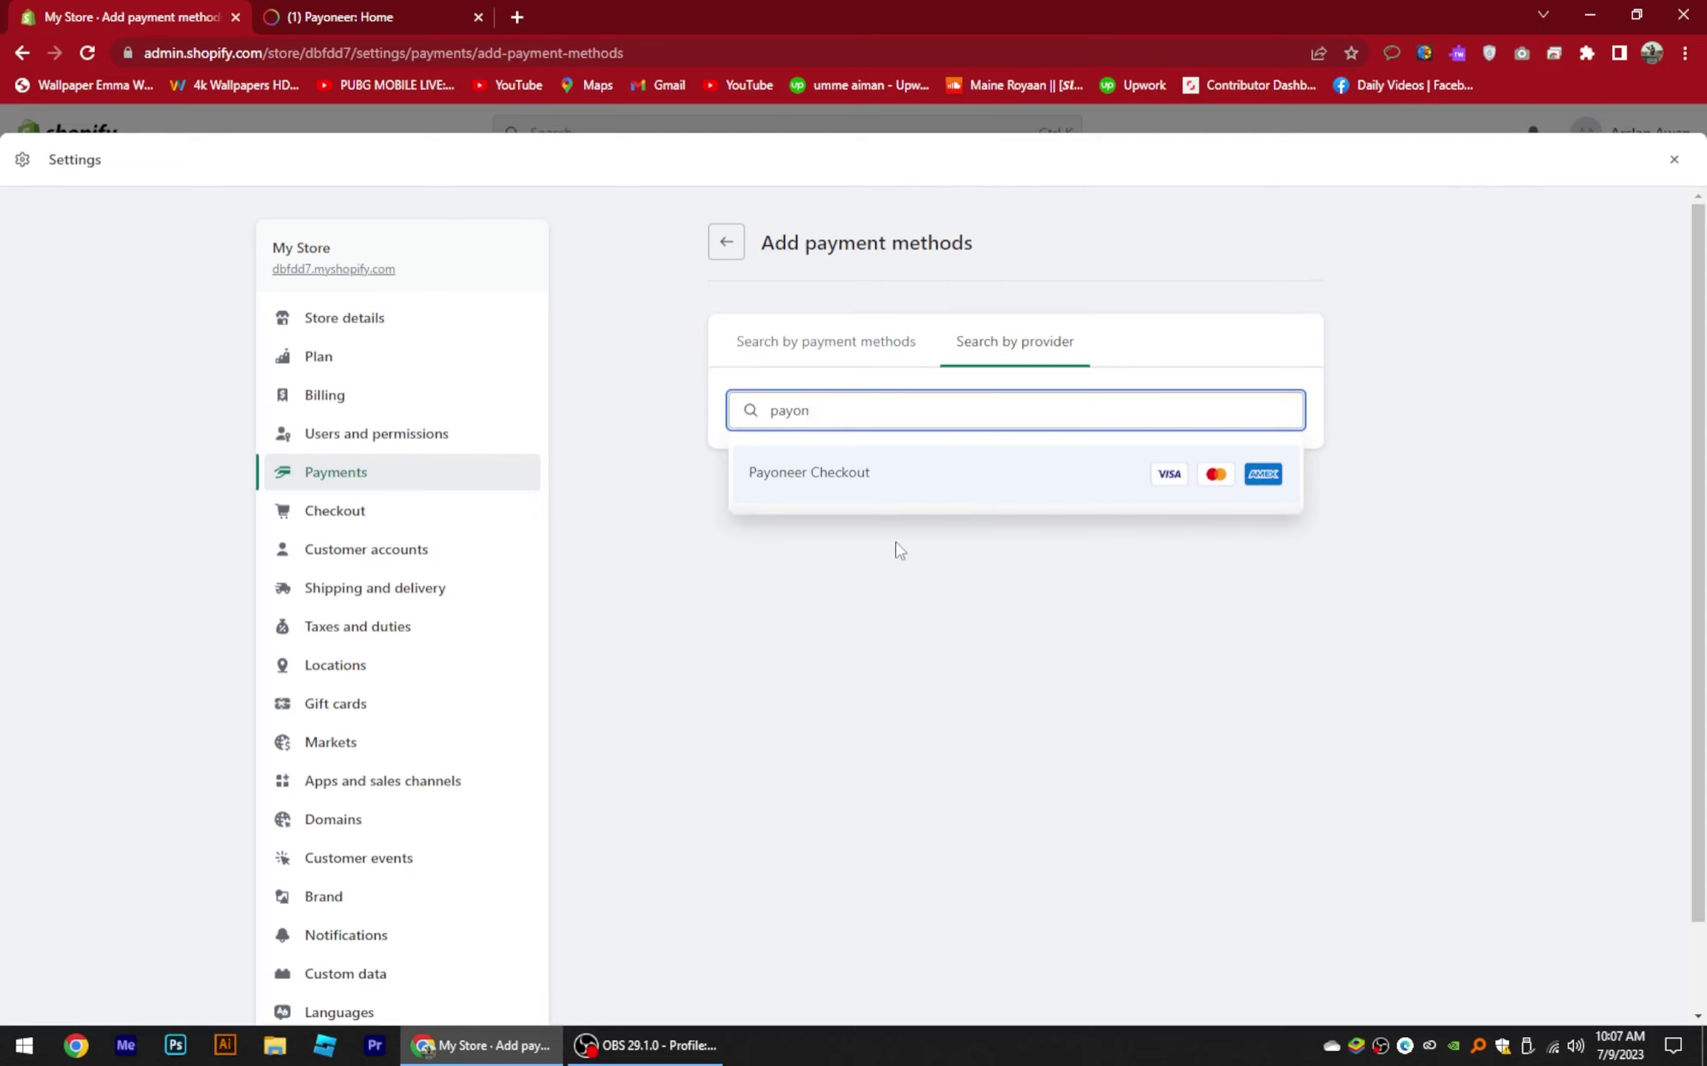
pyautogui.click(809, 472)
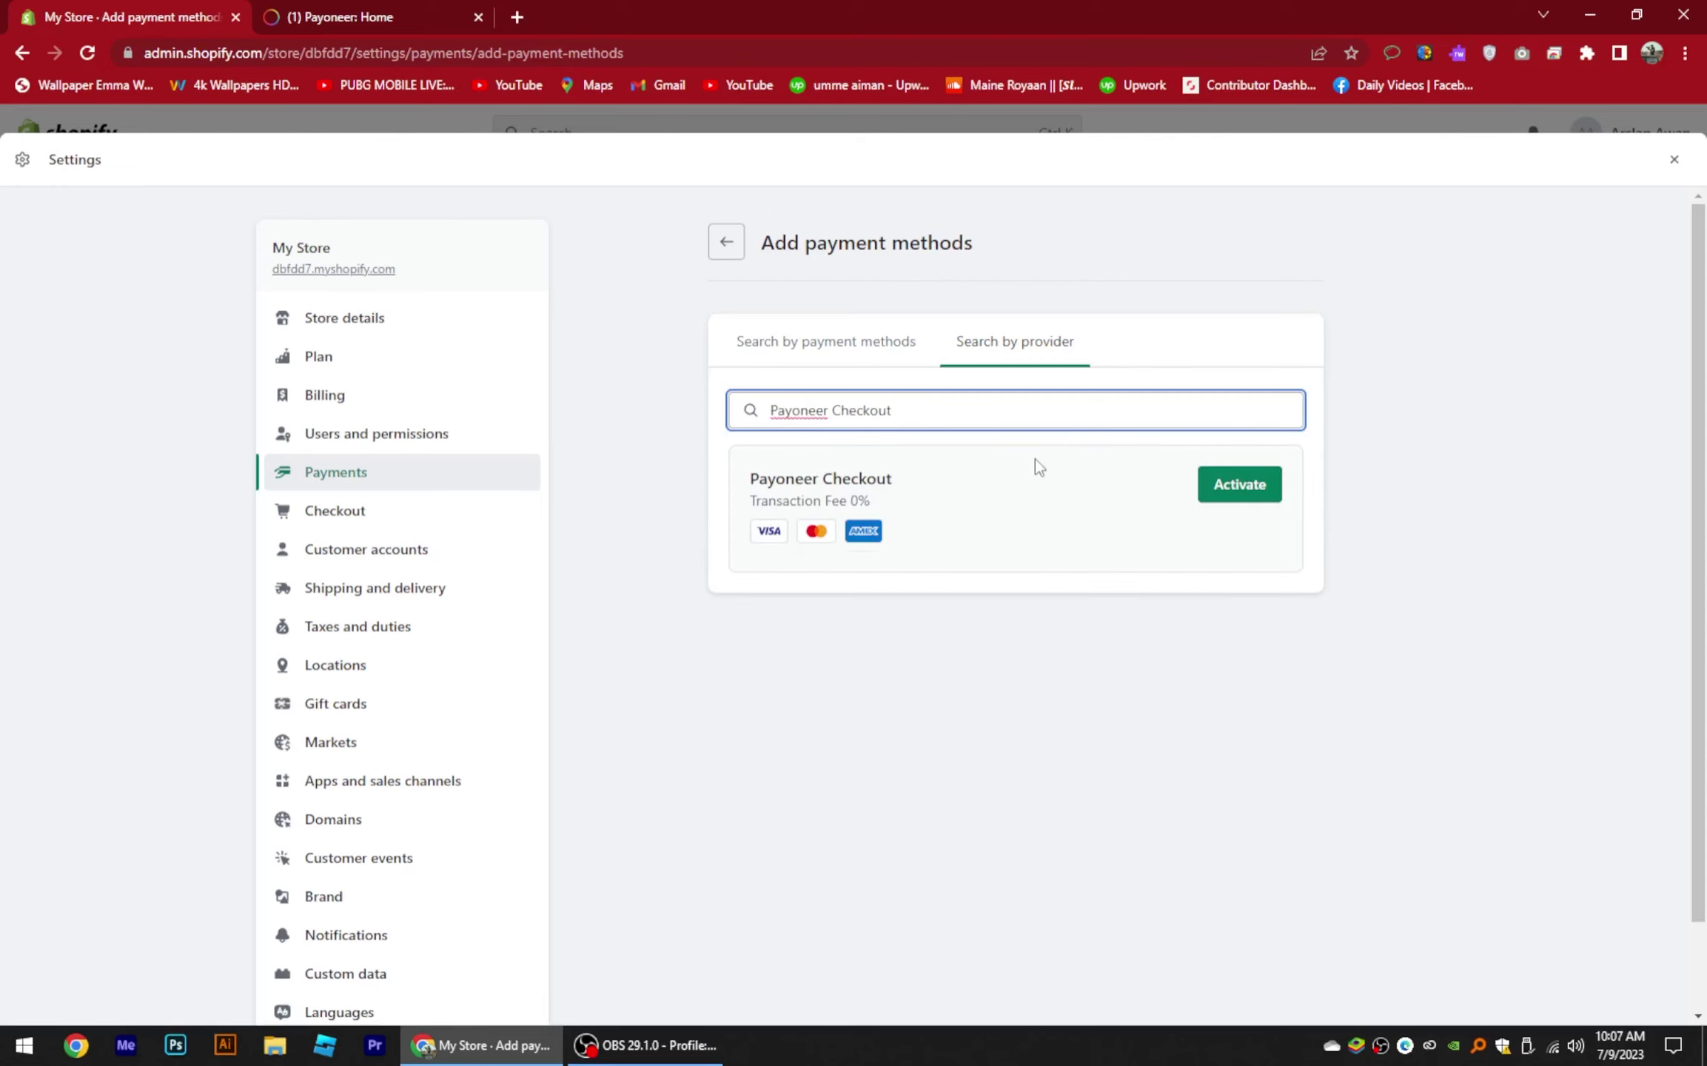
# Step: Activate Payoneer Checkout, read its About and not-connected status, and start connecting
pyautogui.click(1243, 486)
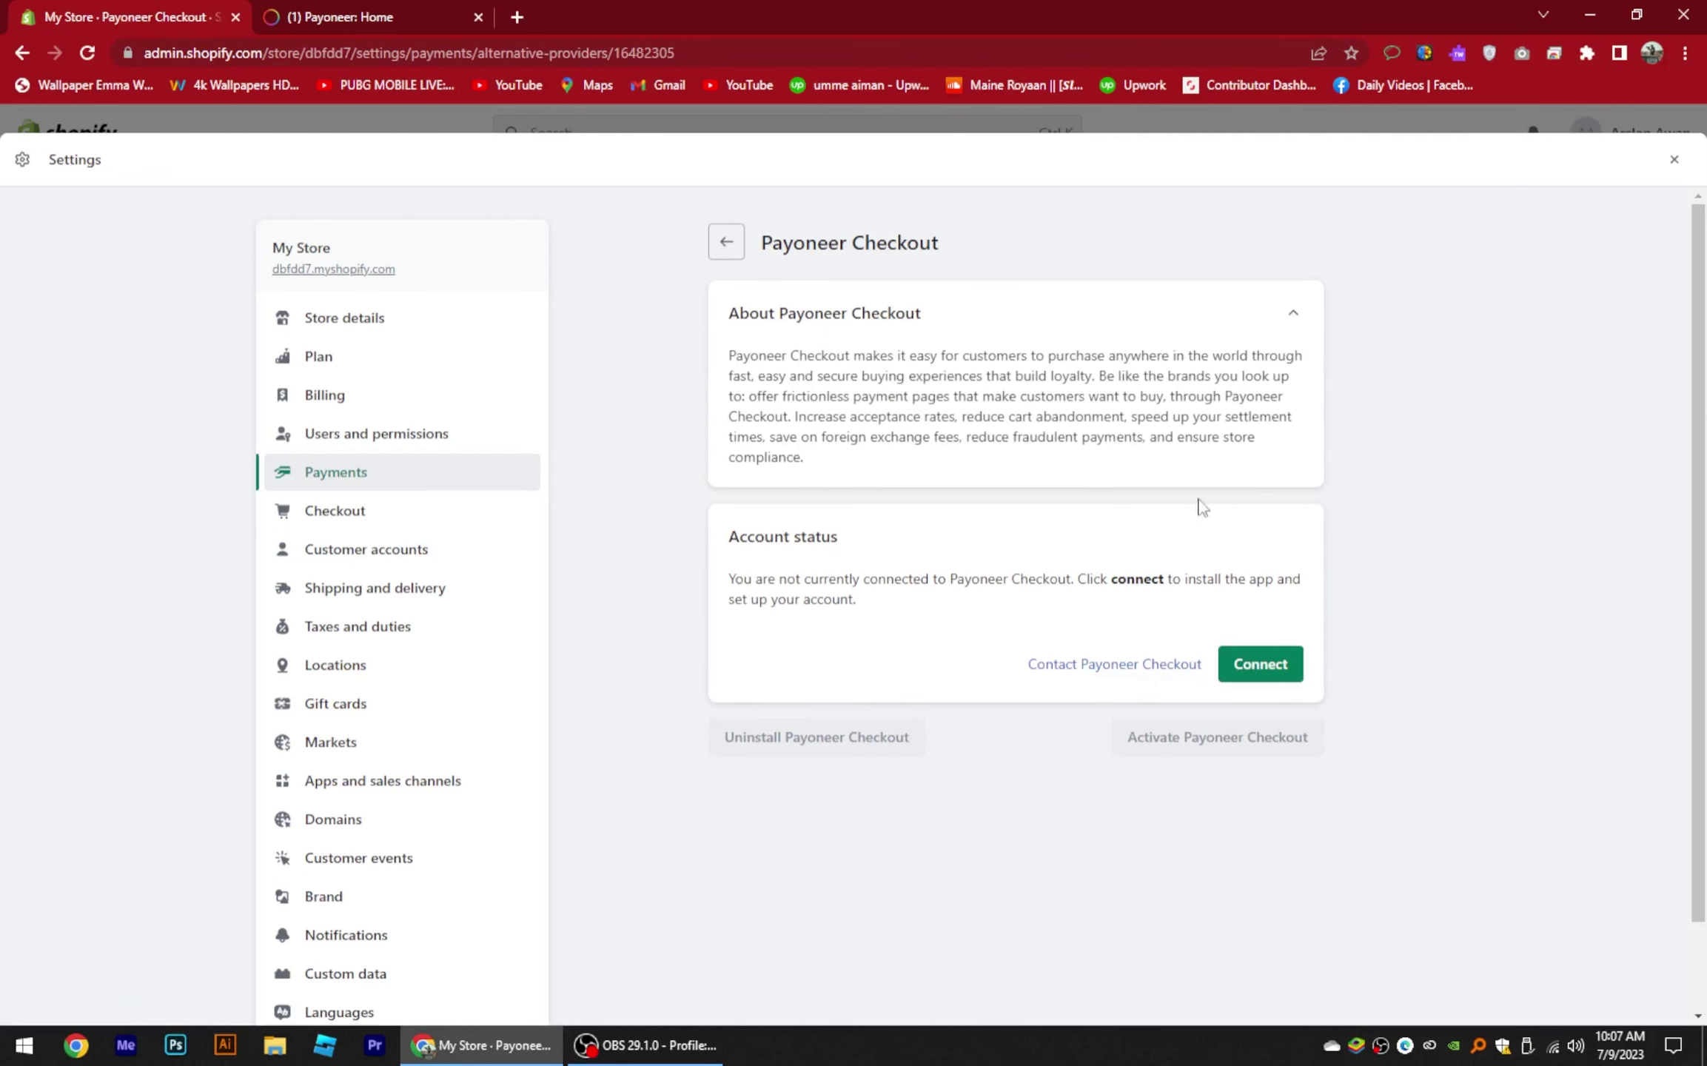
pyautogui.moveTo(736, 306); pyautogui.dragTo(981, 317)
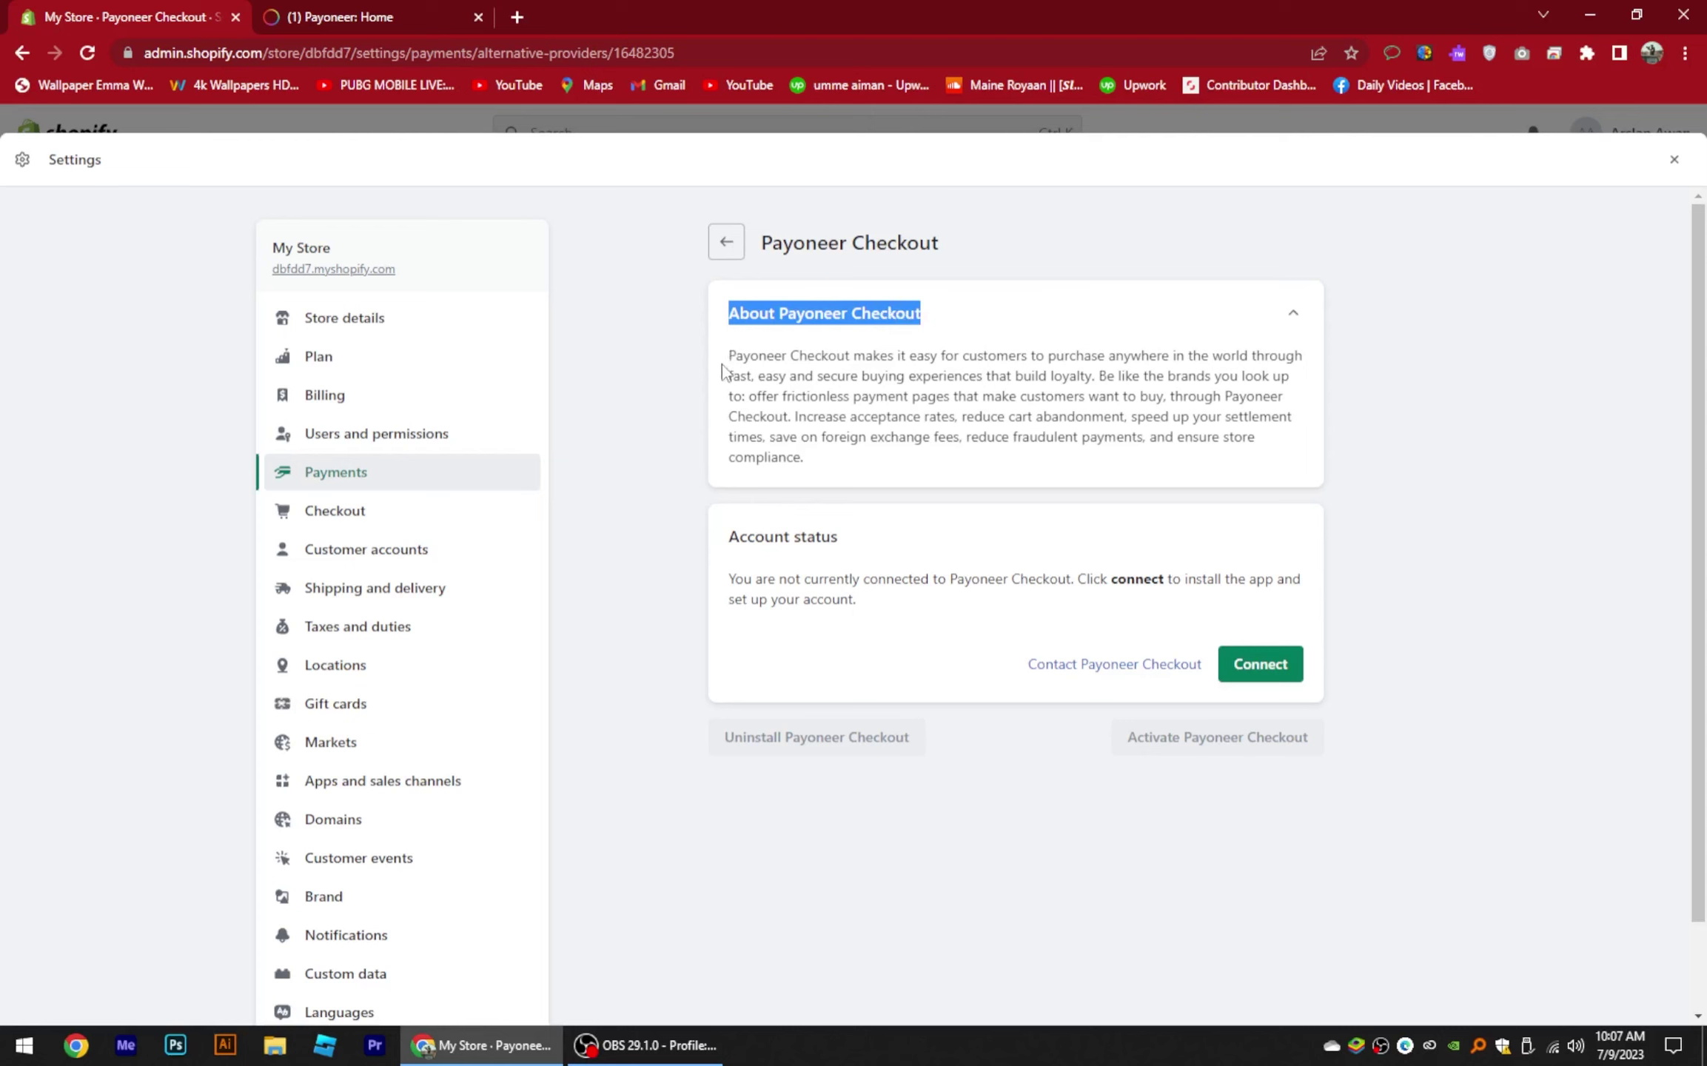
pyautogui.moveTo(723, 369)
pyautogui.mouseDown()
pyautogui.moveTo(851, 361)
pyautogui.moveTo(893, 462)
pyautogui.mouseUp()
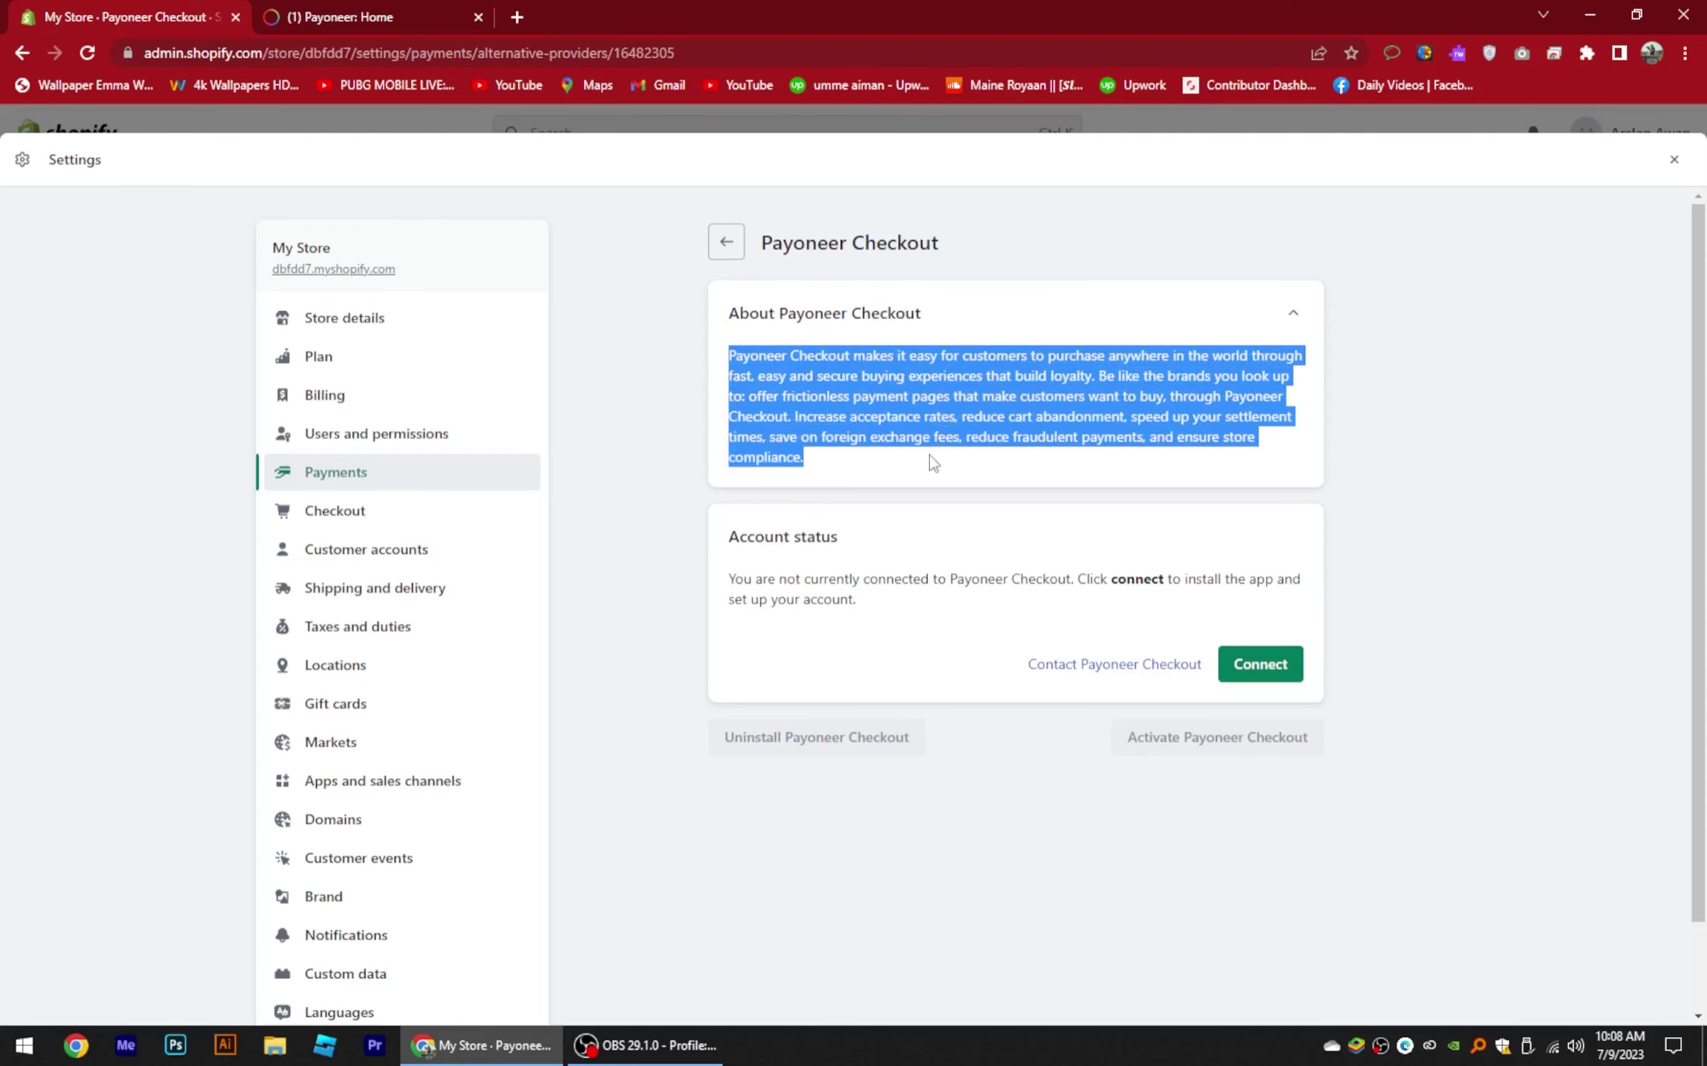
pyautogui.click(935, 477)
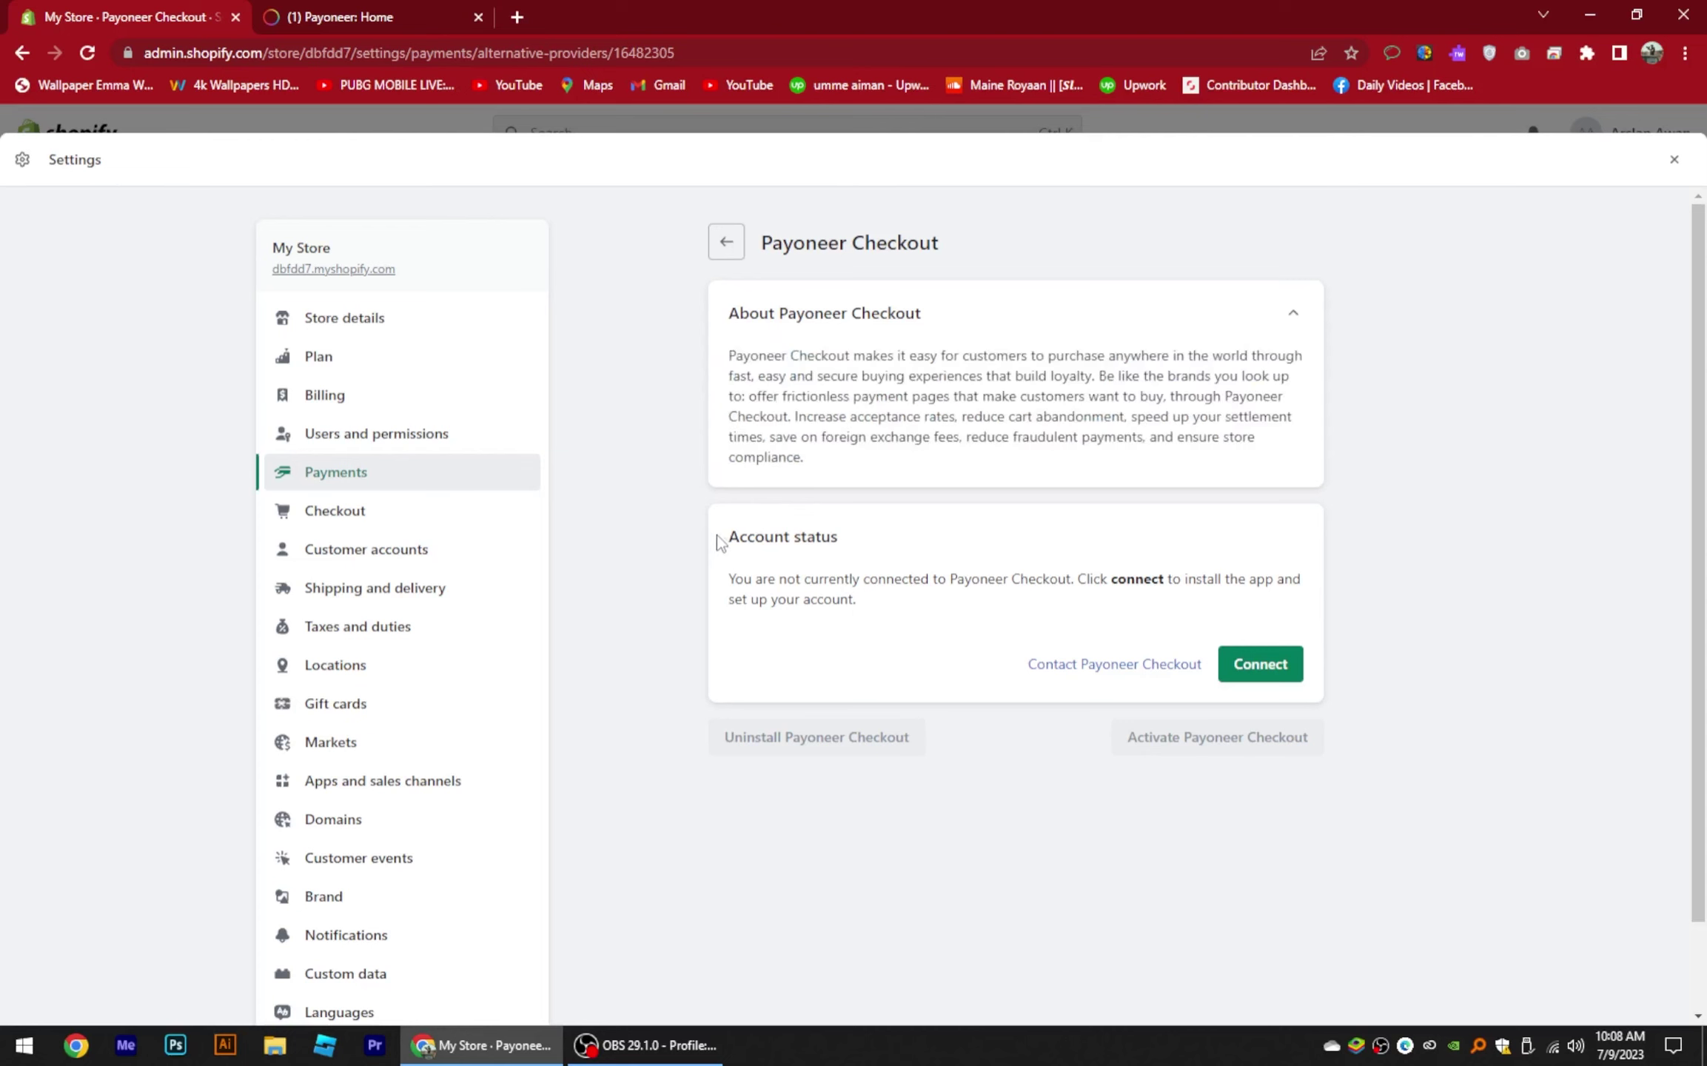
pyautogui.moveTo(718, 542); pyautogui.dragTo(861, 540)
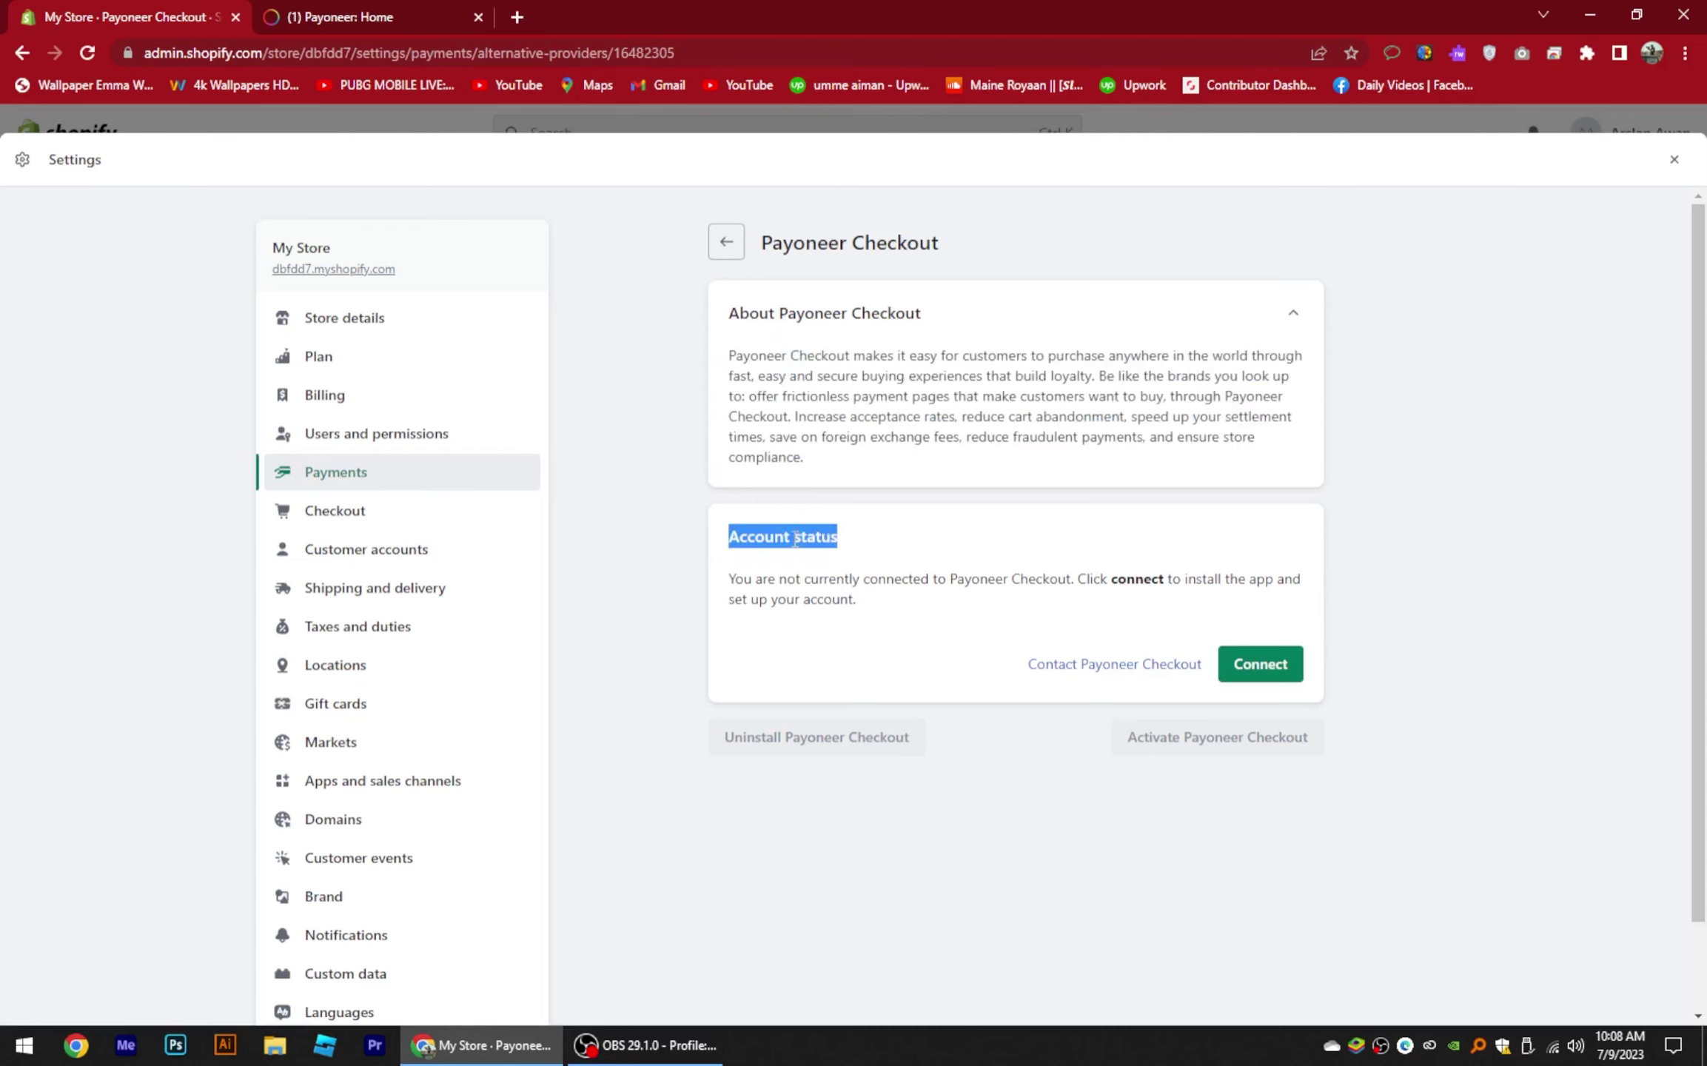
pyautogui.tripleClick(888, 589)
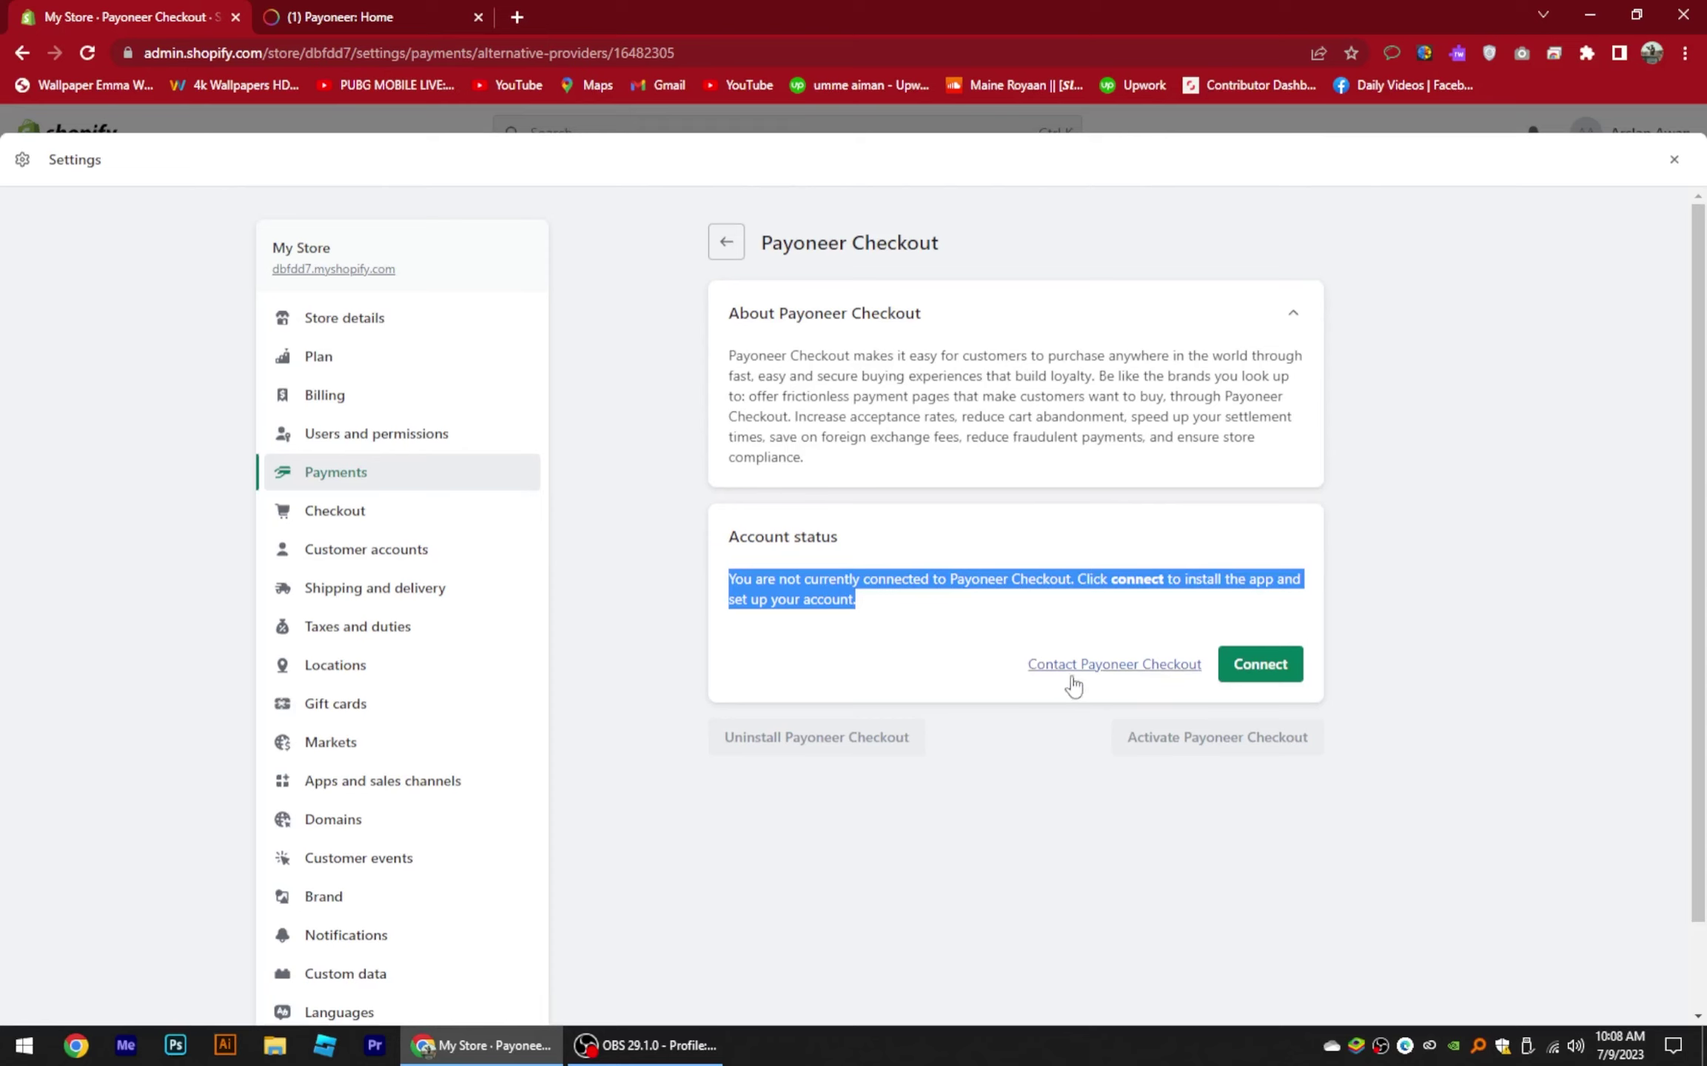
pyautogui.click(1251, 680)
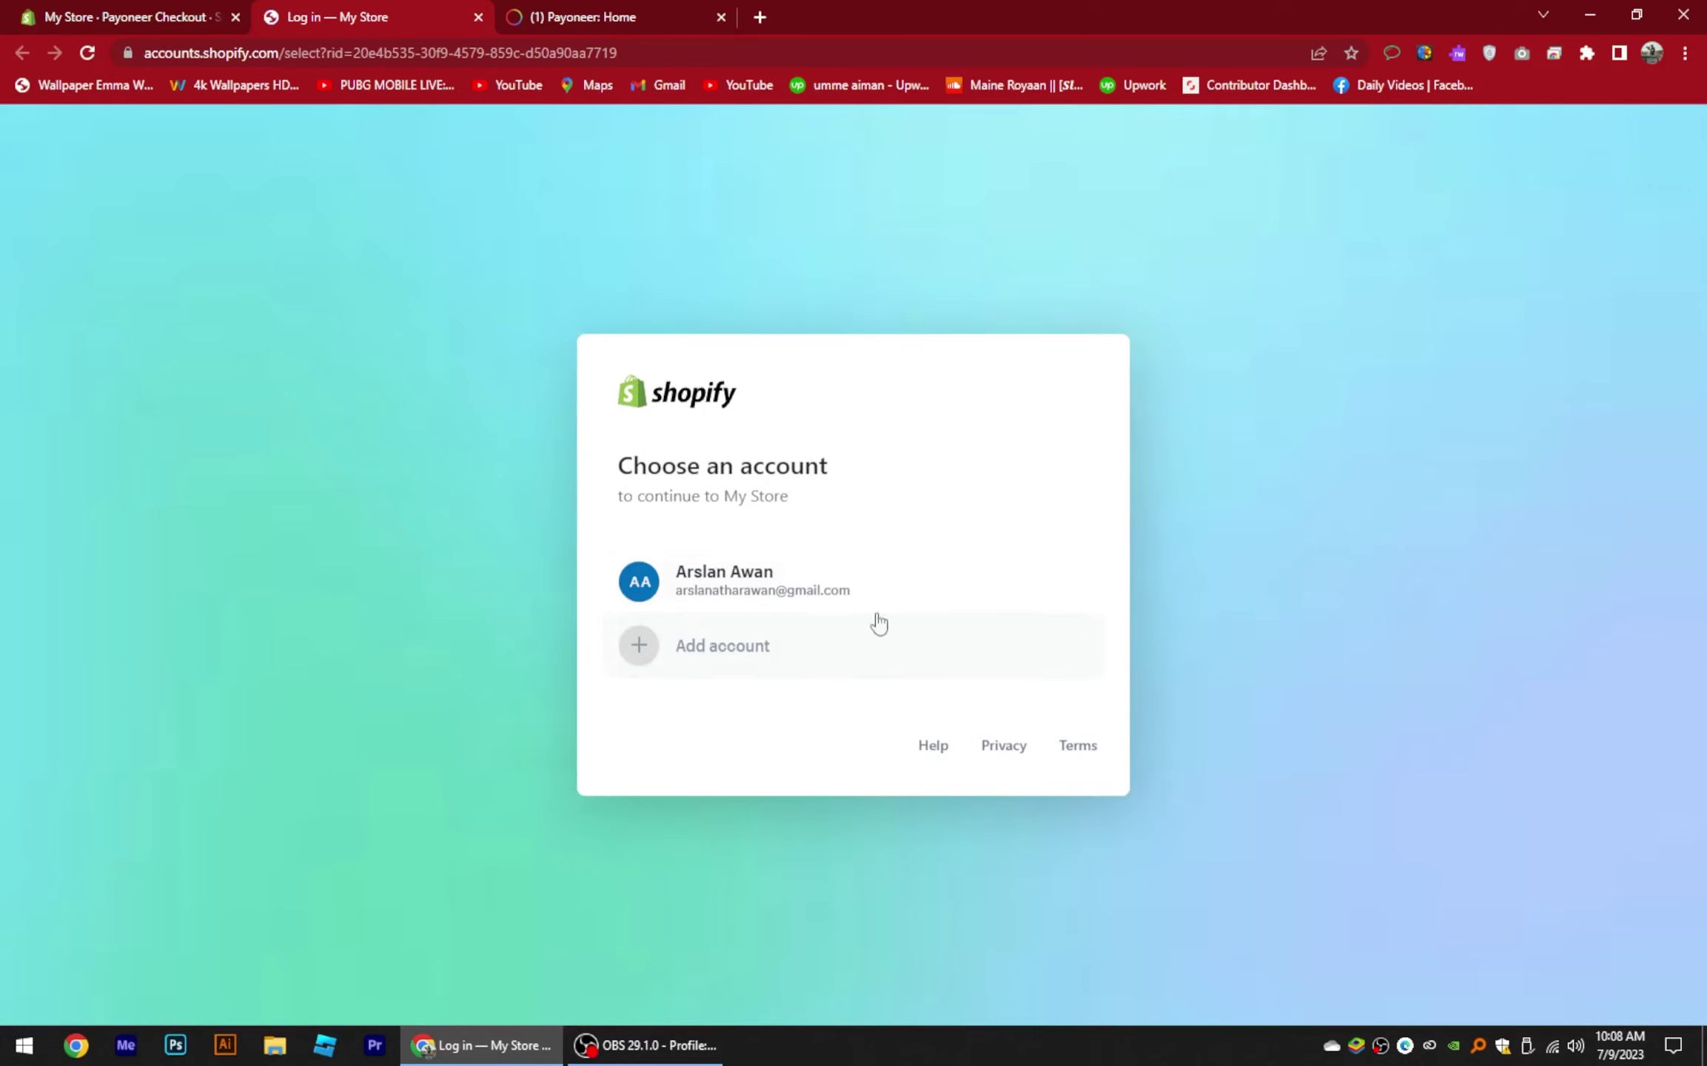
# Step: Pick the owner account, install the Payoneer Checkout app, and open Payoneer's setup
pyautogui.click(838, 588)
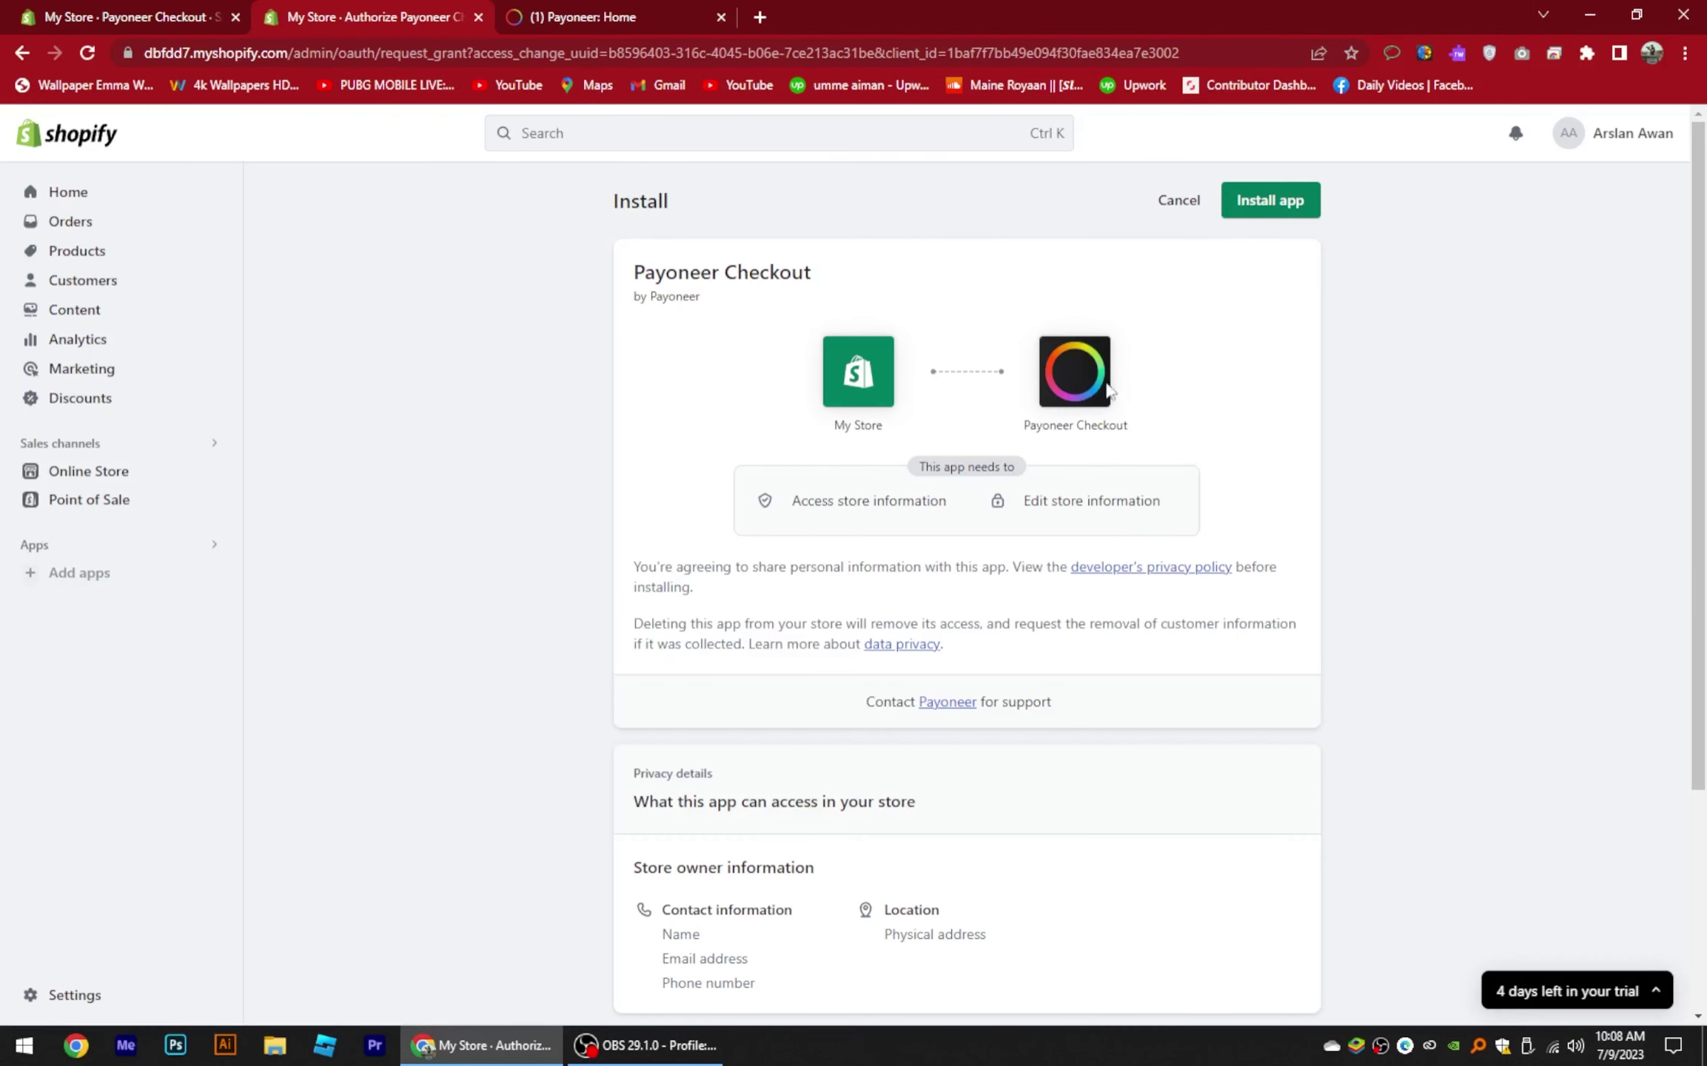
pyautogui.click(1259, 204)
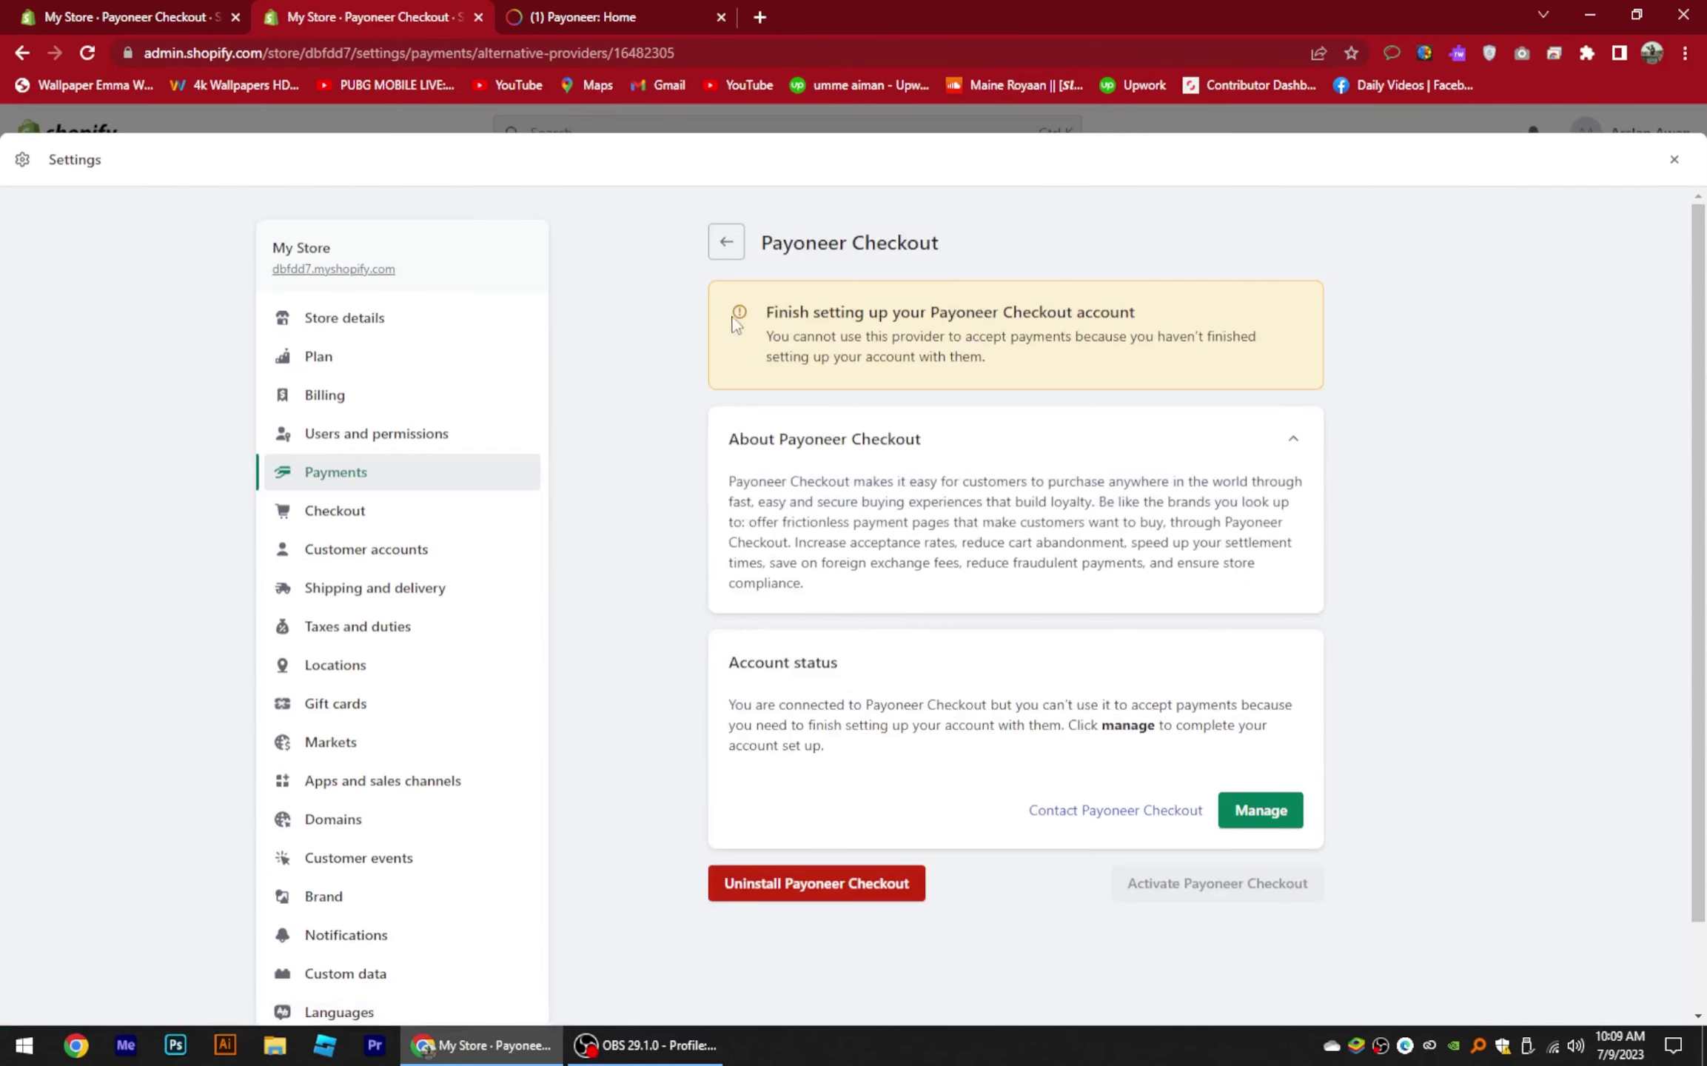
pyautogui.moveTo(763, 311); pyautogui.dragTo(1147, 314)
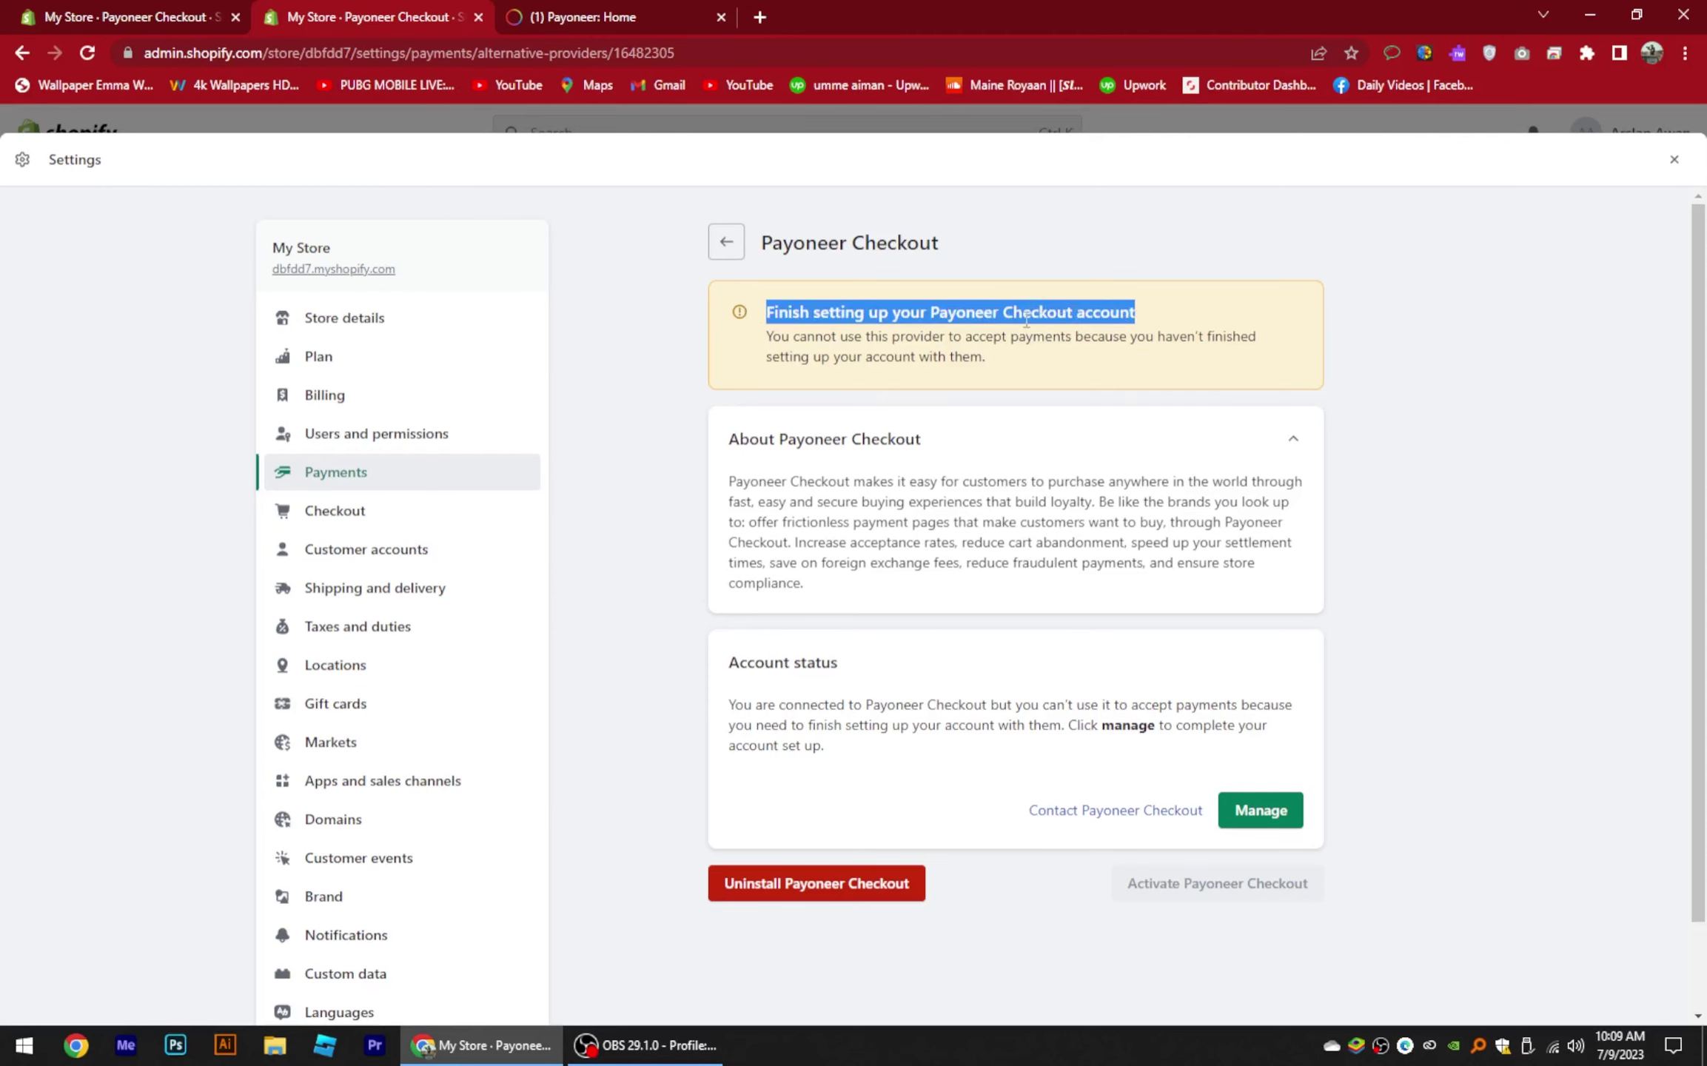
pyautogui.scroll(-2, 978, 548)
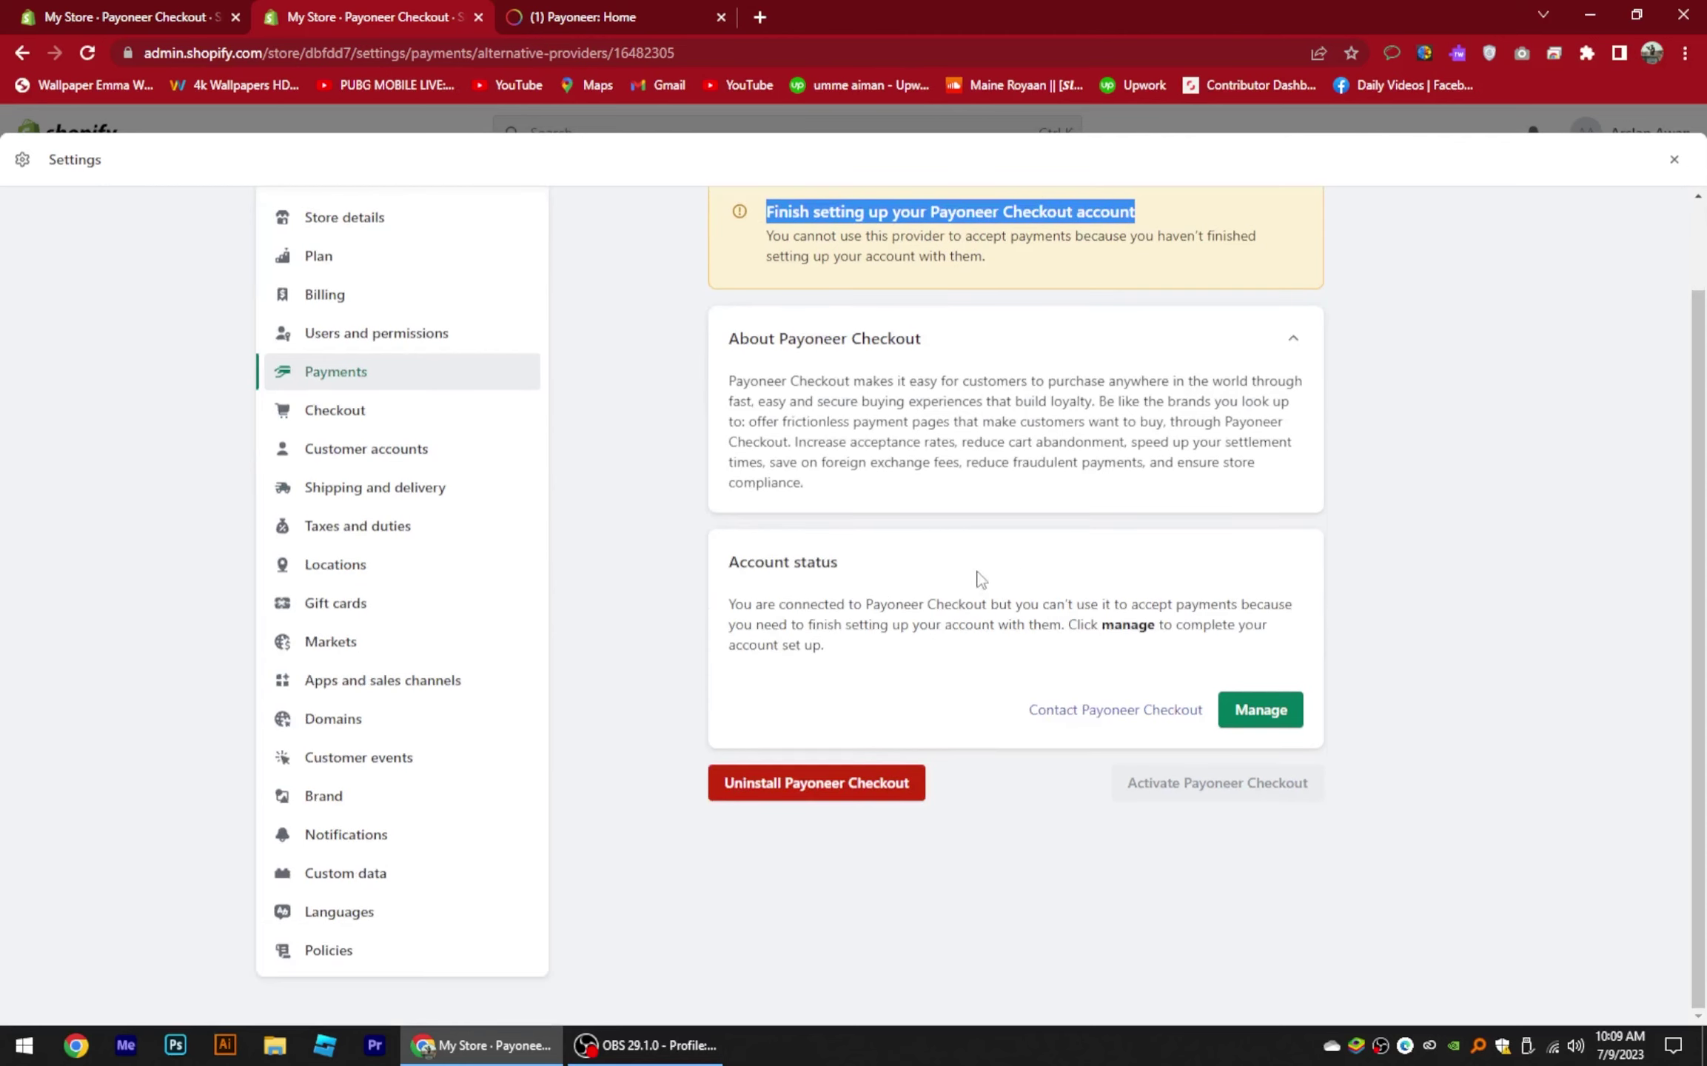
pyautogui.moveTo(718, 561)
pyautogui.mouseDown()
pyautogui.moveTo(832, 557)
pyautogui.moveTo(835, 593)
pyautogui.mouseUp()
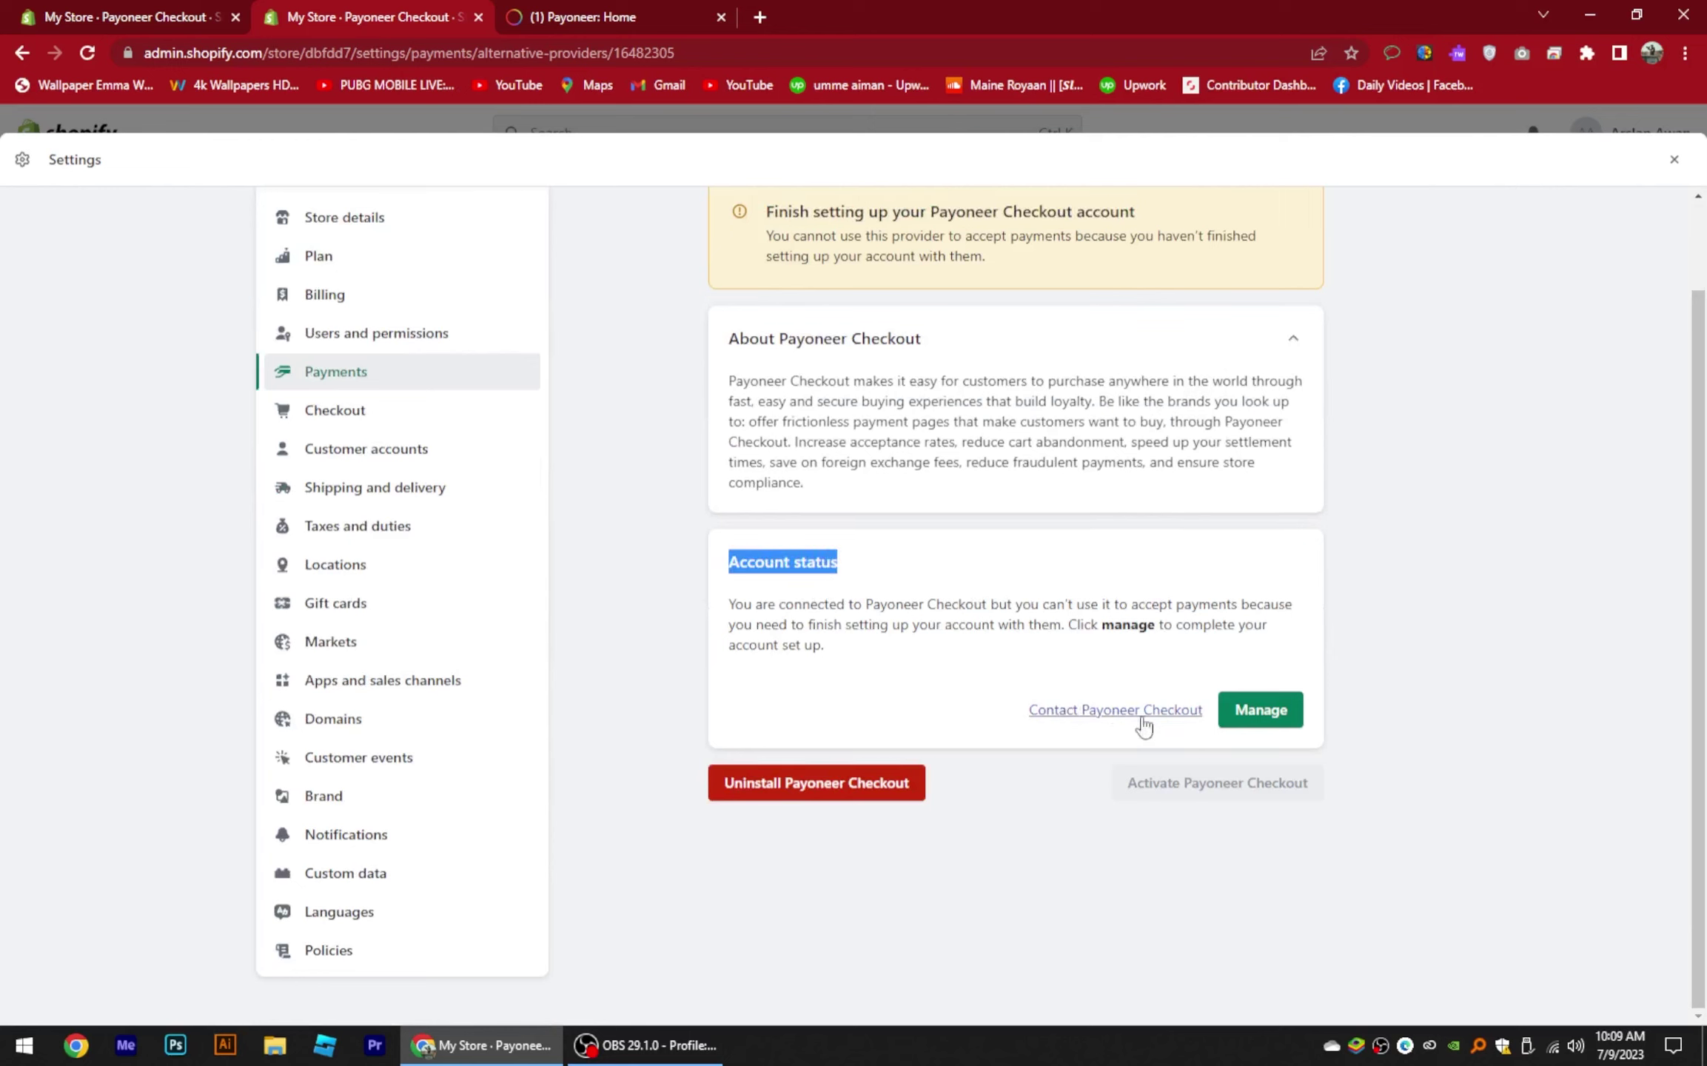
pyautogui.click(1258, 722)
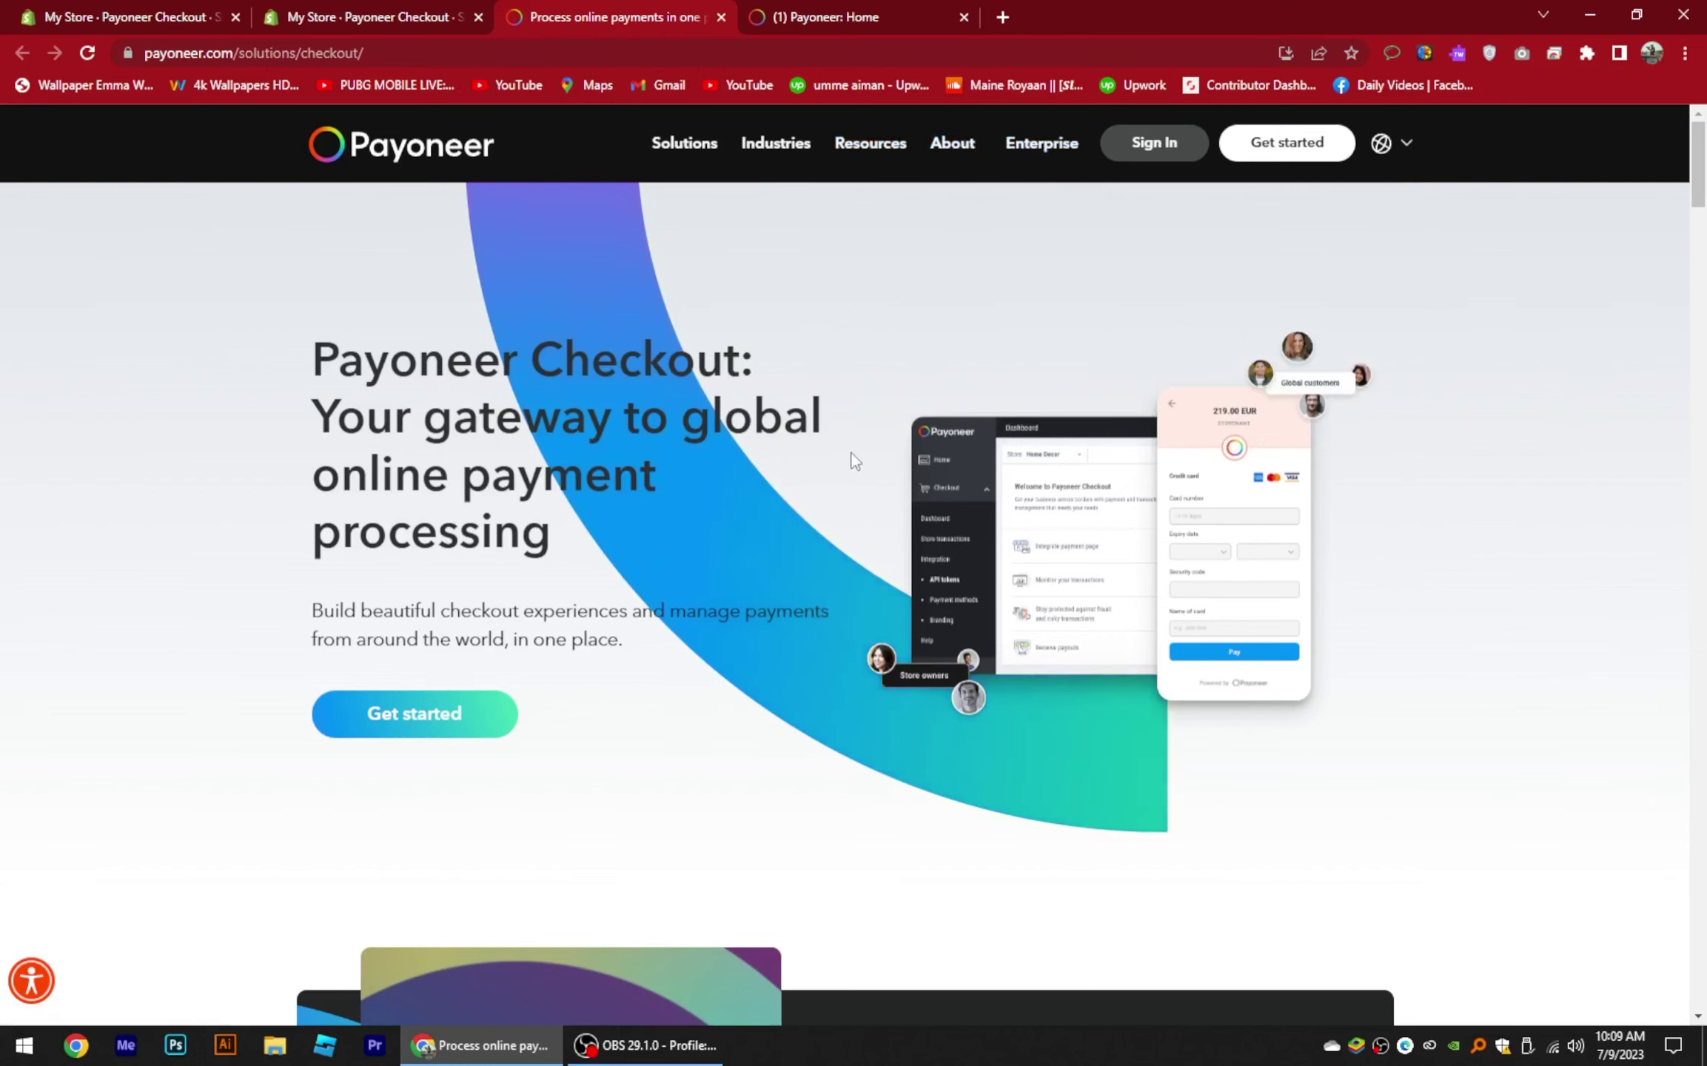
# Step: Compare the Payoneer Checkout sign-up form with the account dashboard, then return to Shopify
pyautogui.click(405, 715)
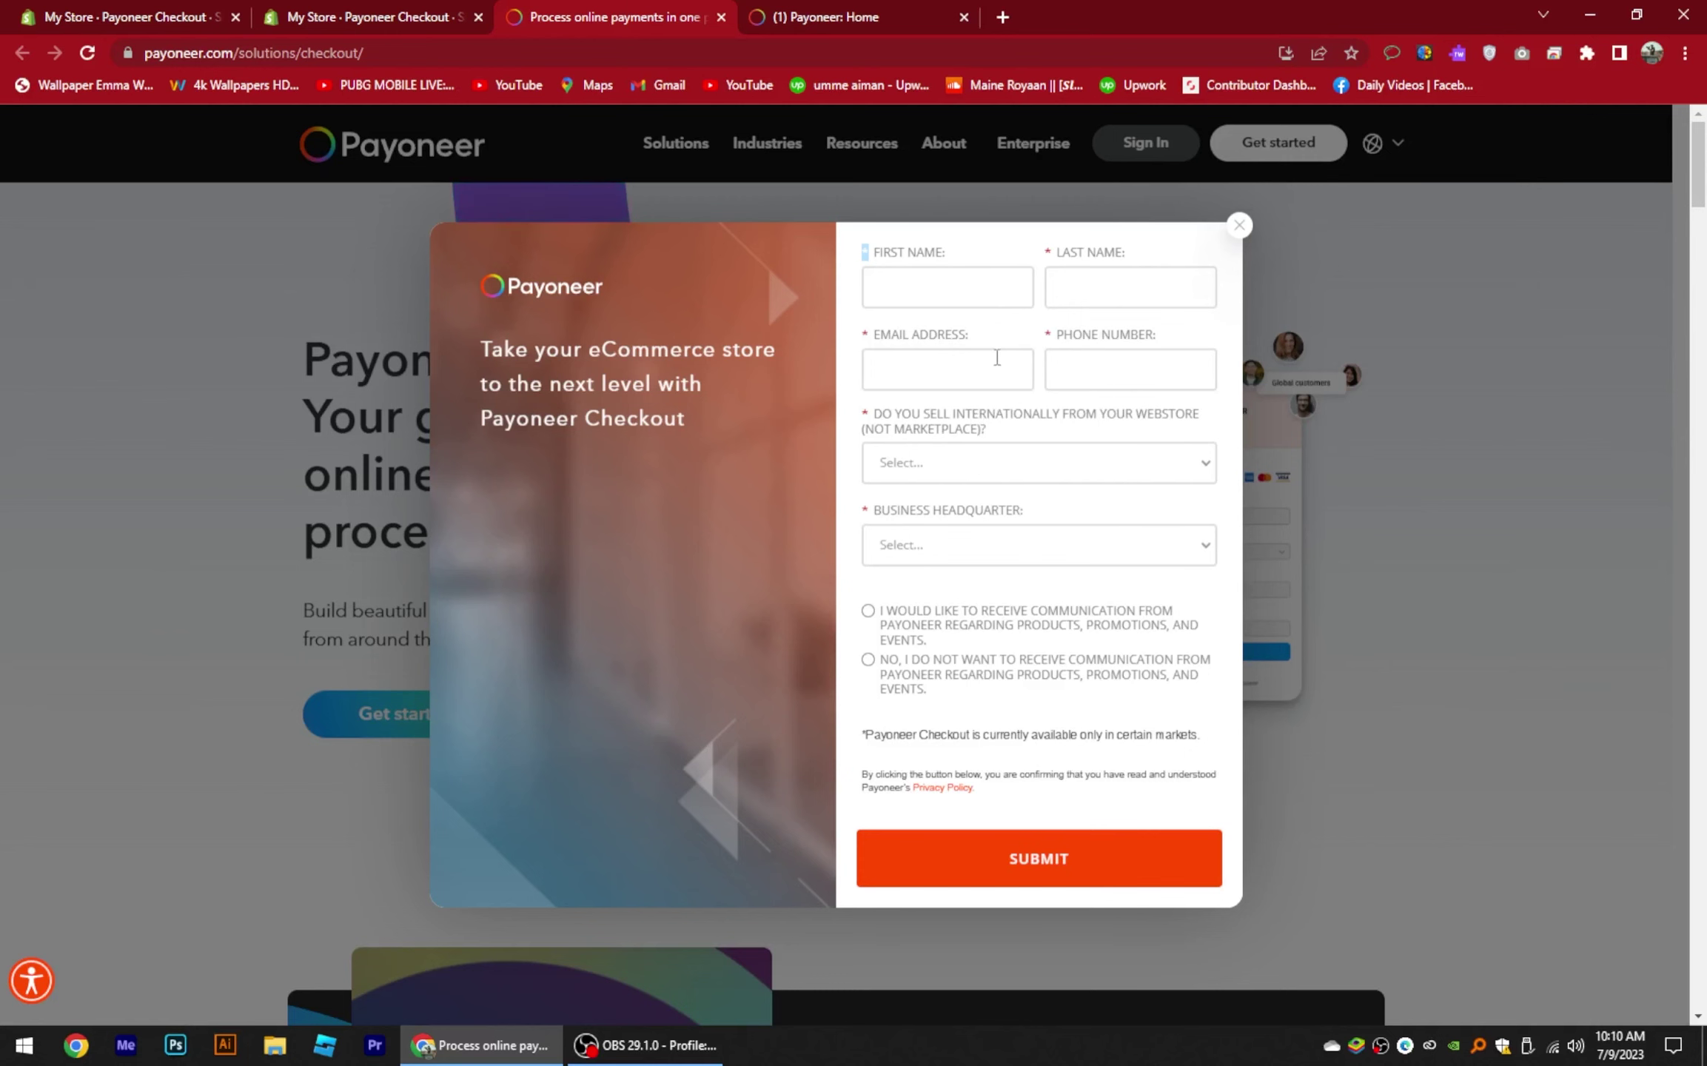
pyautogui.click(852, 17)
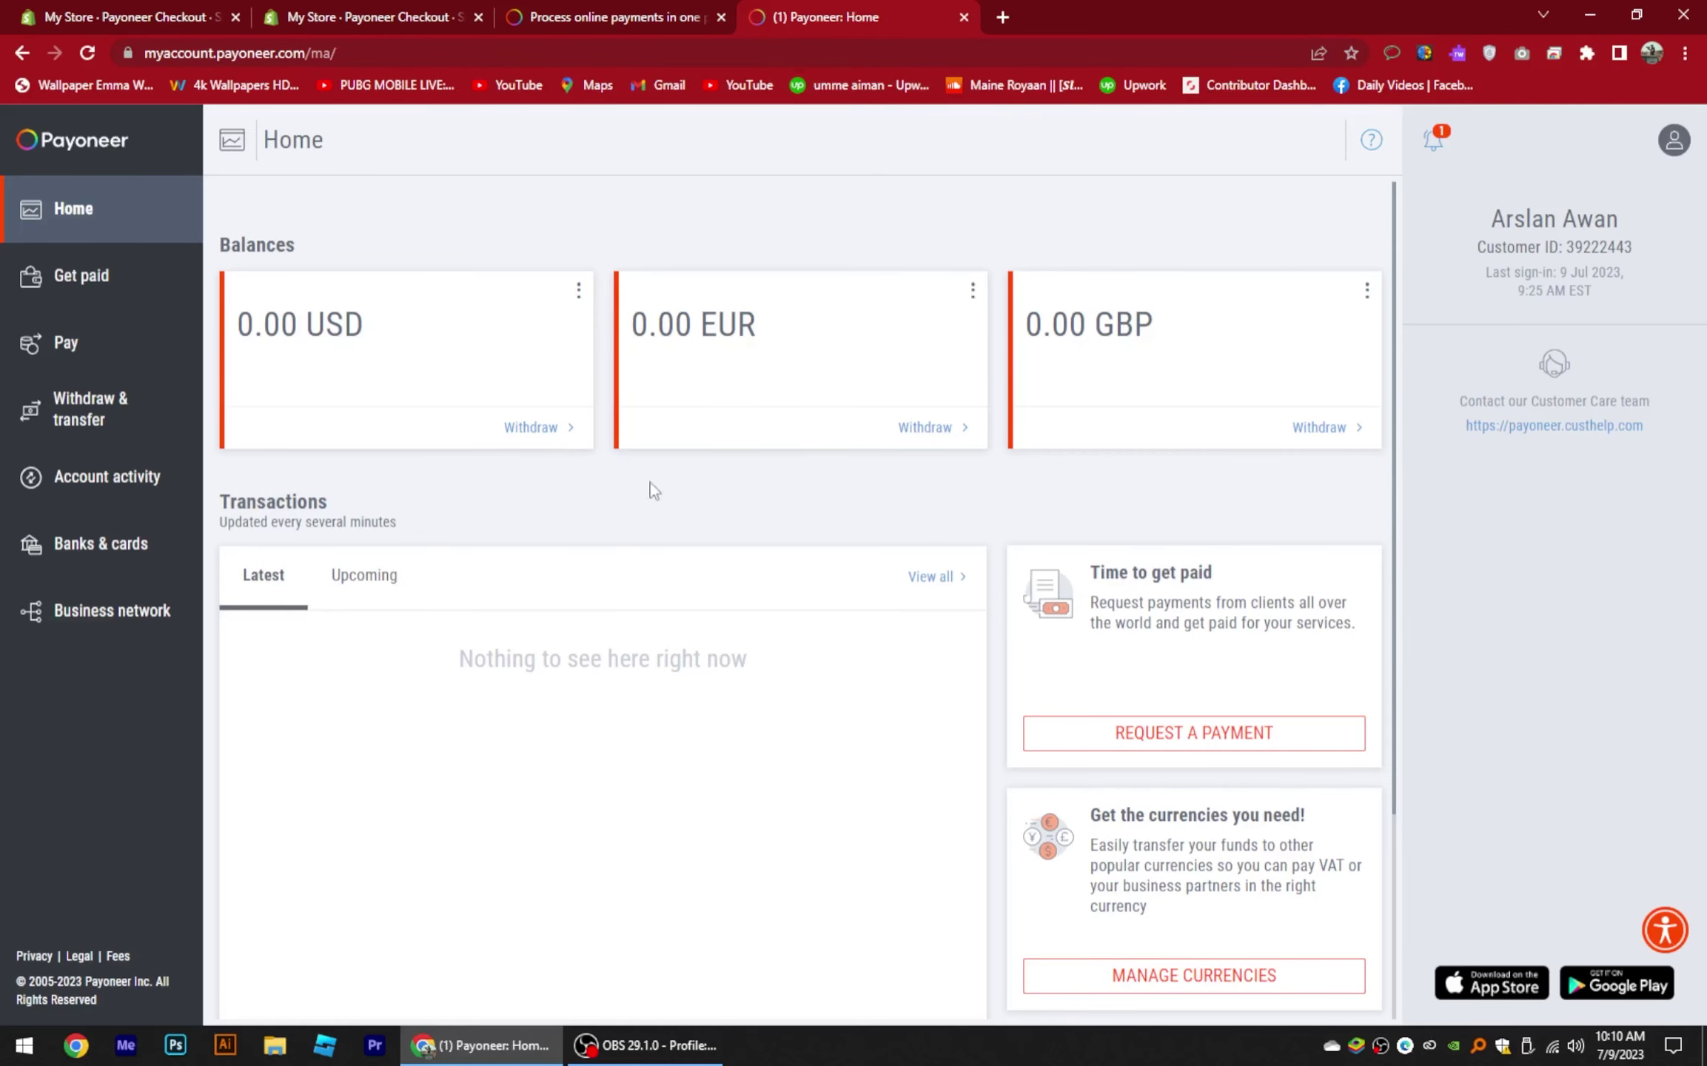
pyautogui.click(628, 12)
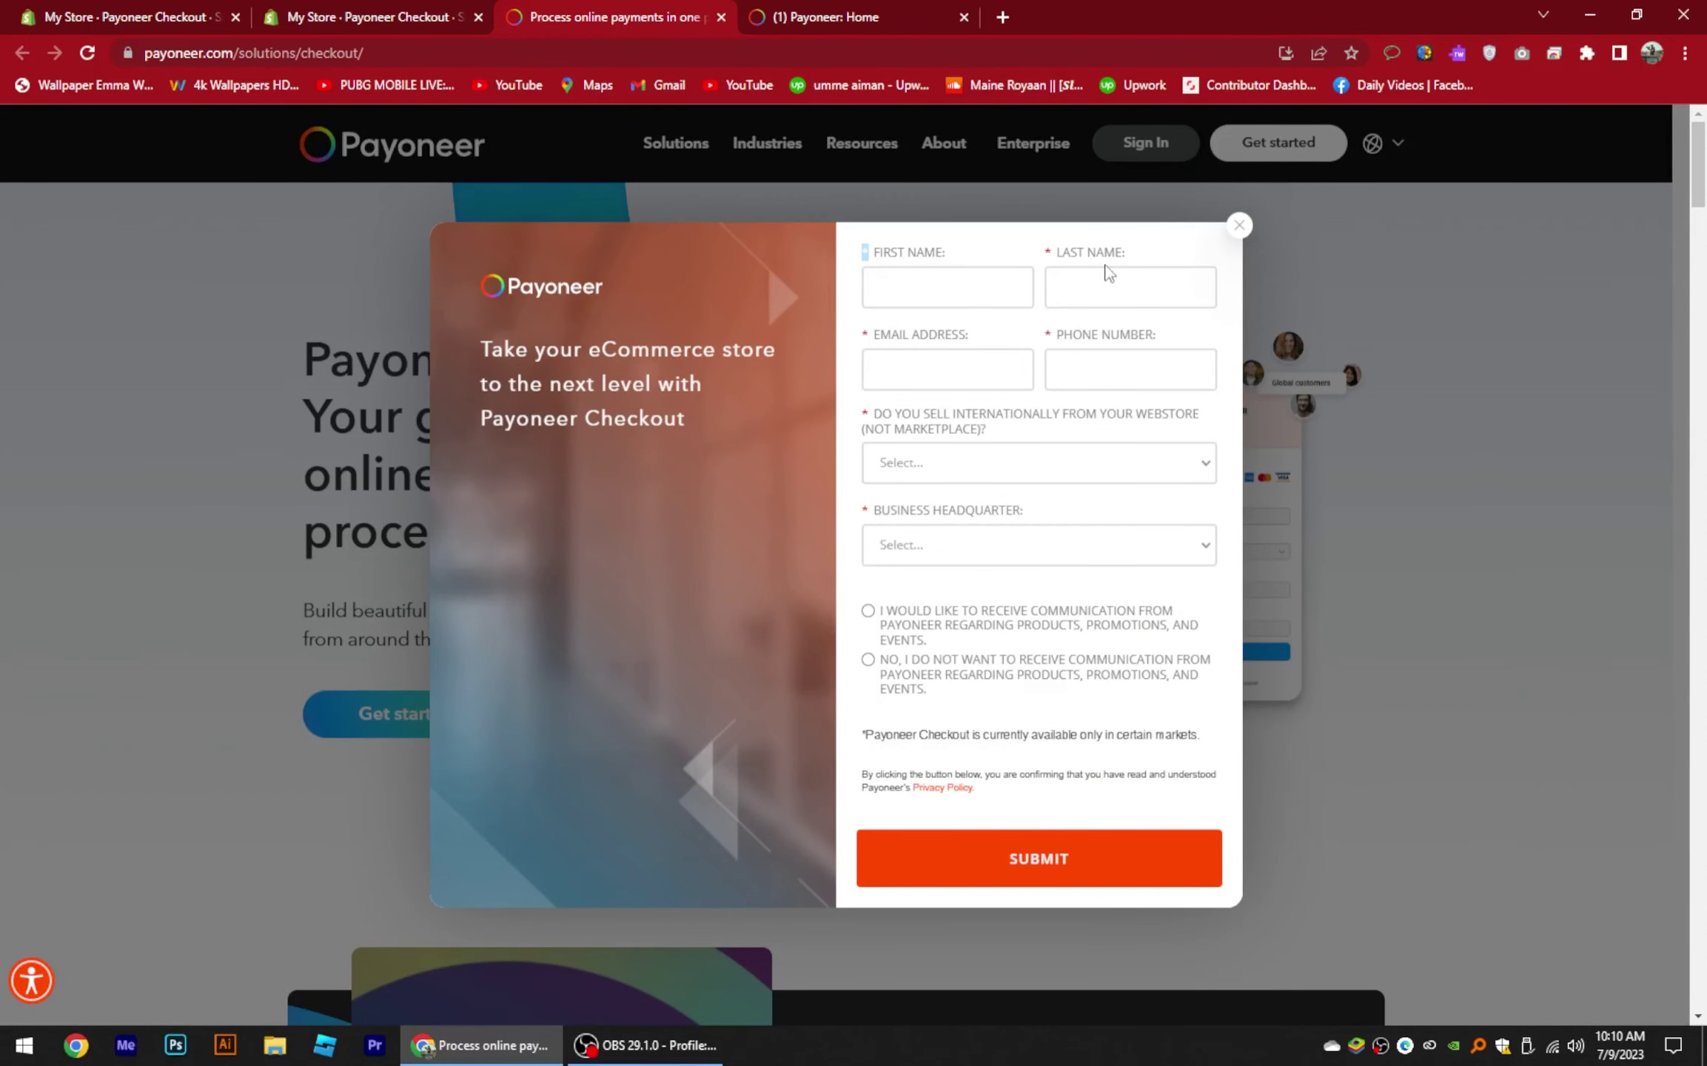
pyautogui.hotkey('ctrl', 'Tab')
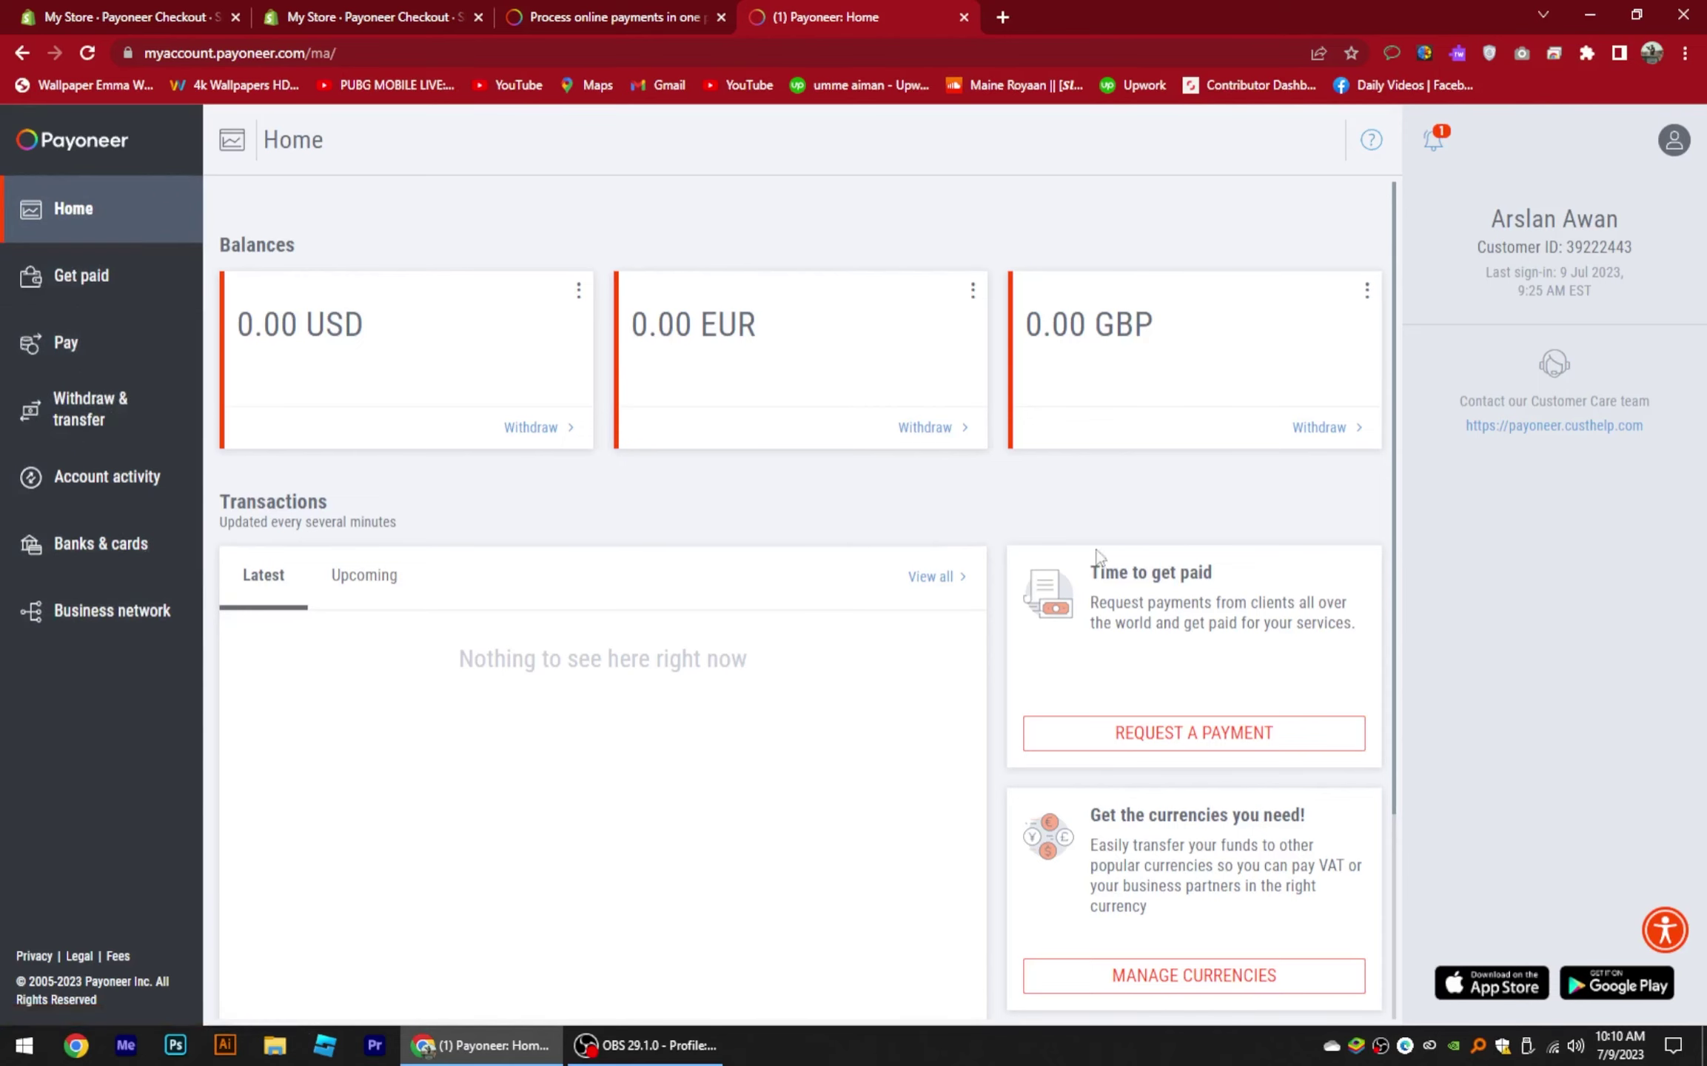
pyautogui.click(363, 8)
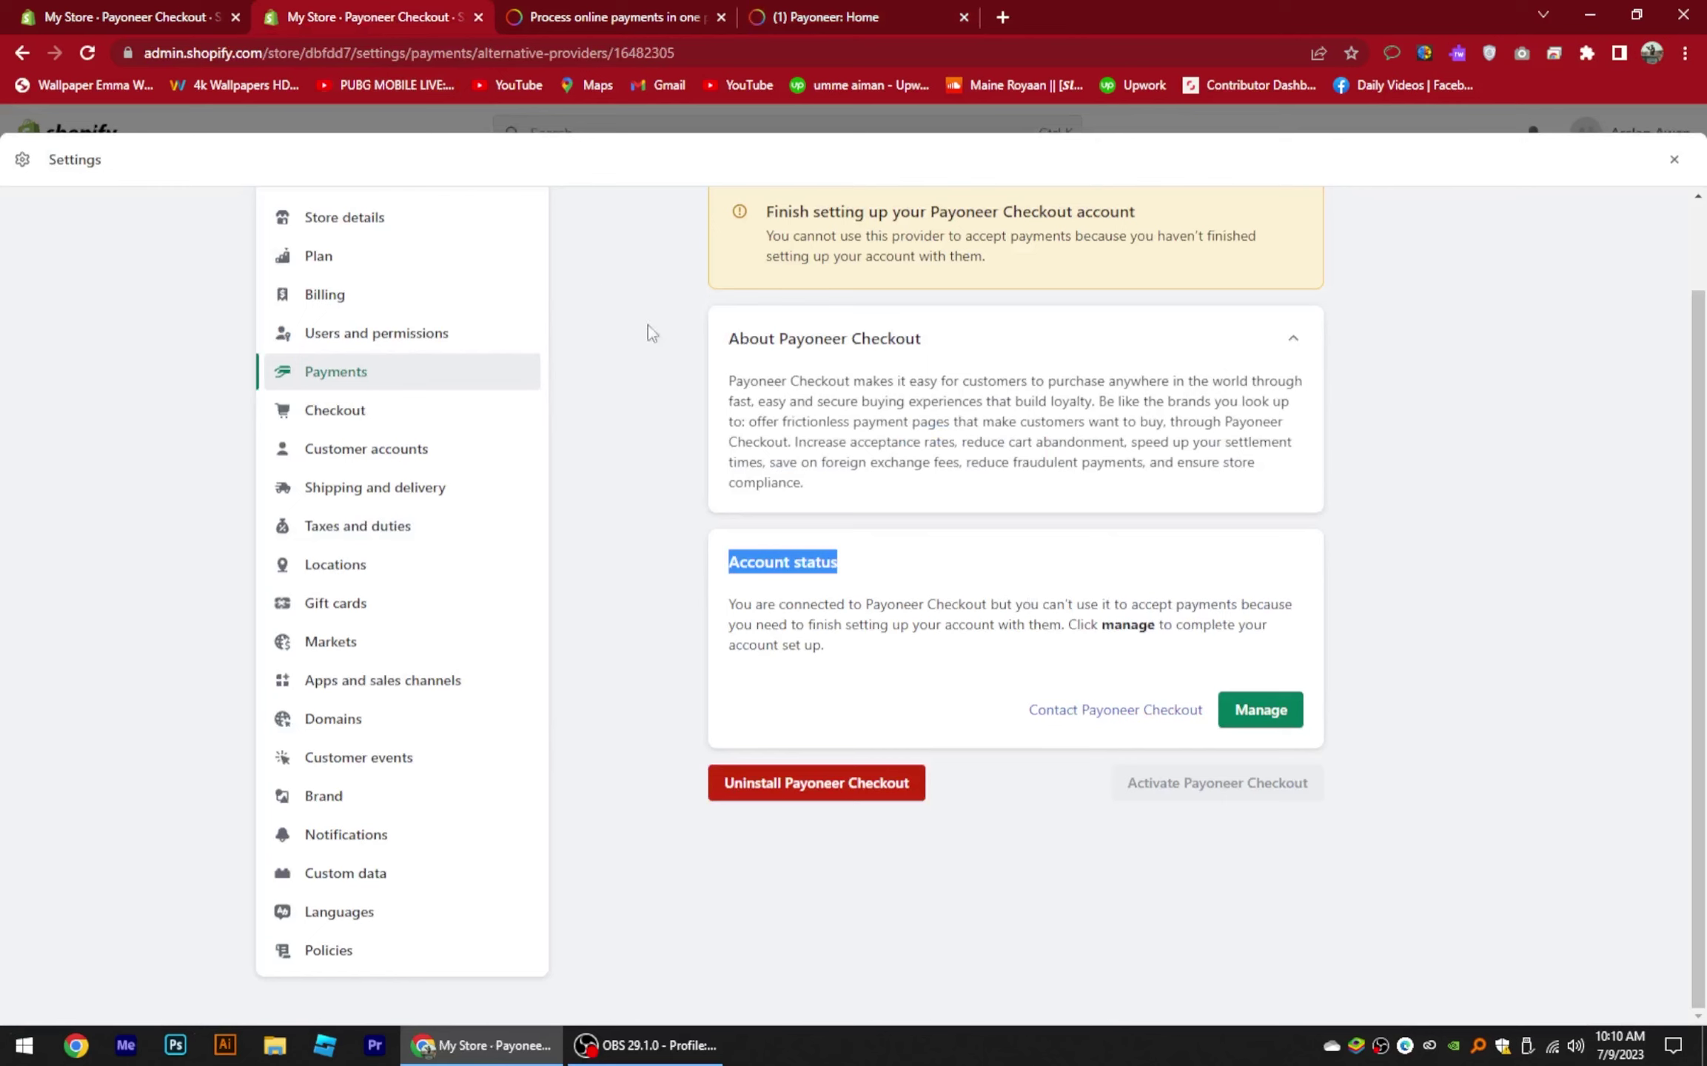
pyautogui.scroll(2, 744, 504)
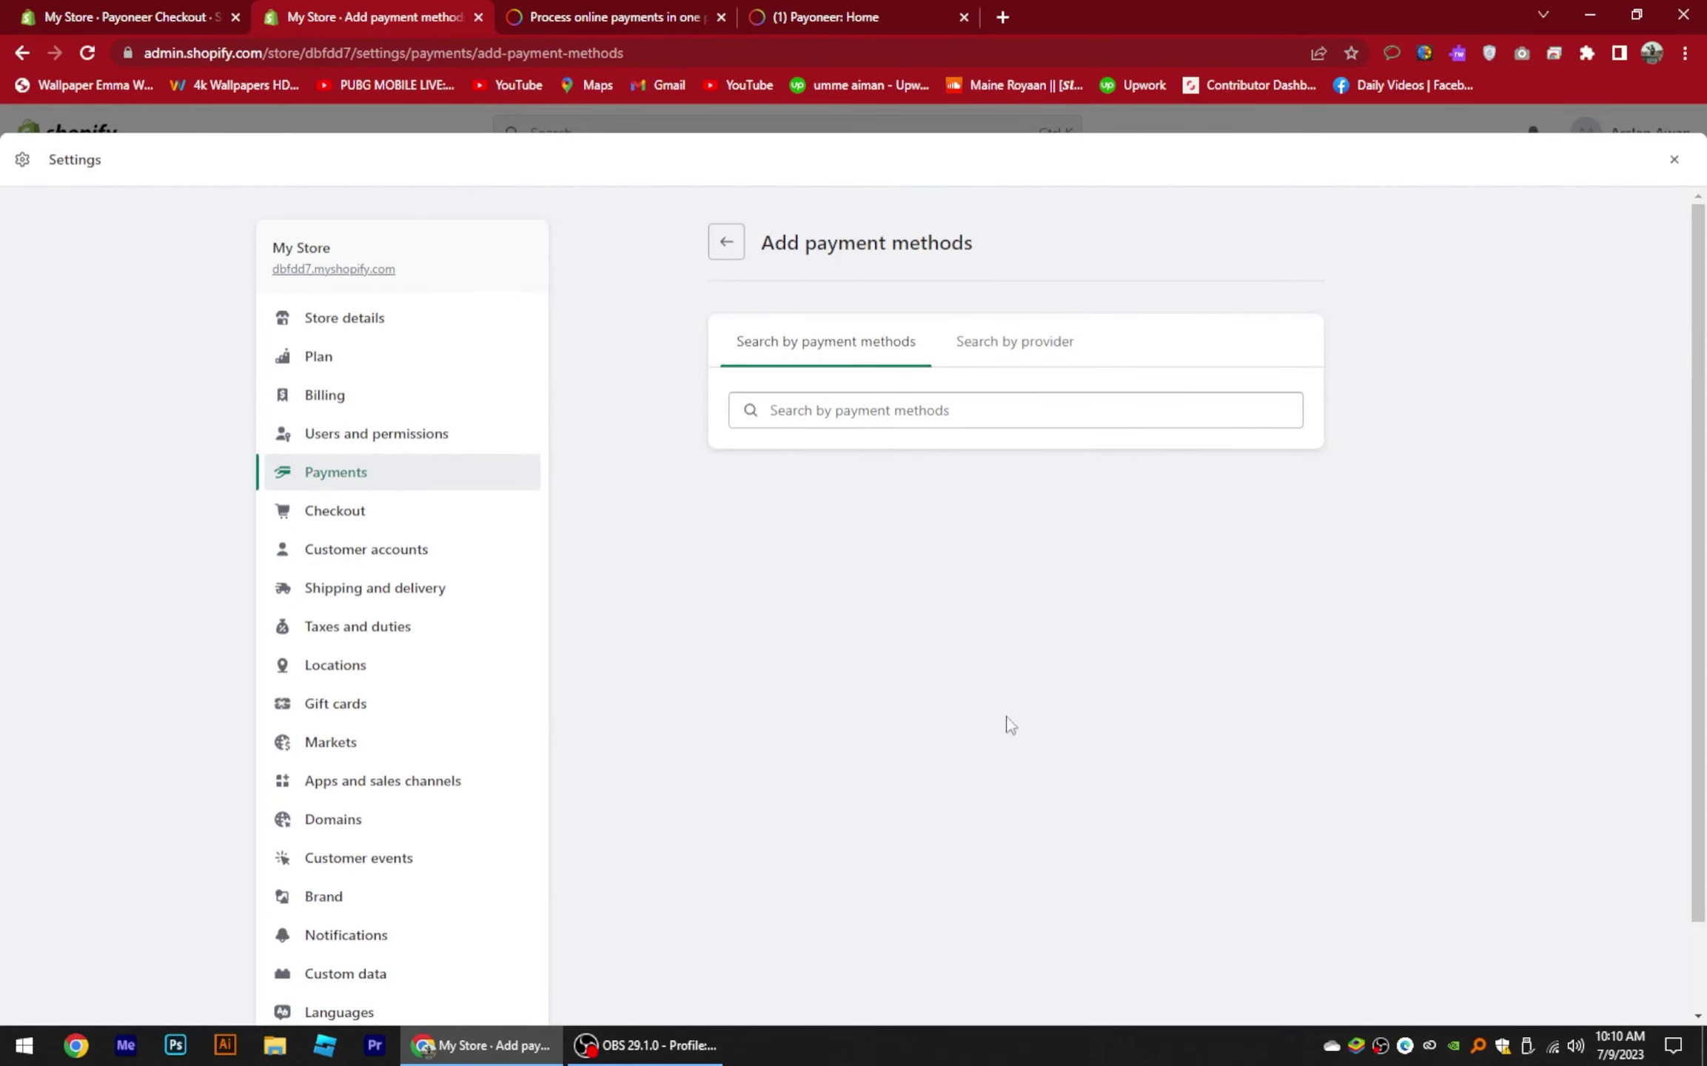
pyautogui.click(1014, 341)
pyautogui.click(905, 412)
pyautogui.write('payo')
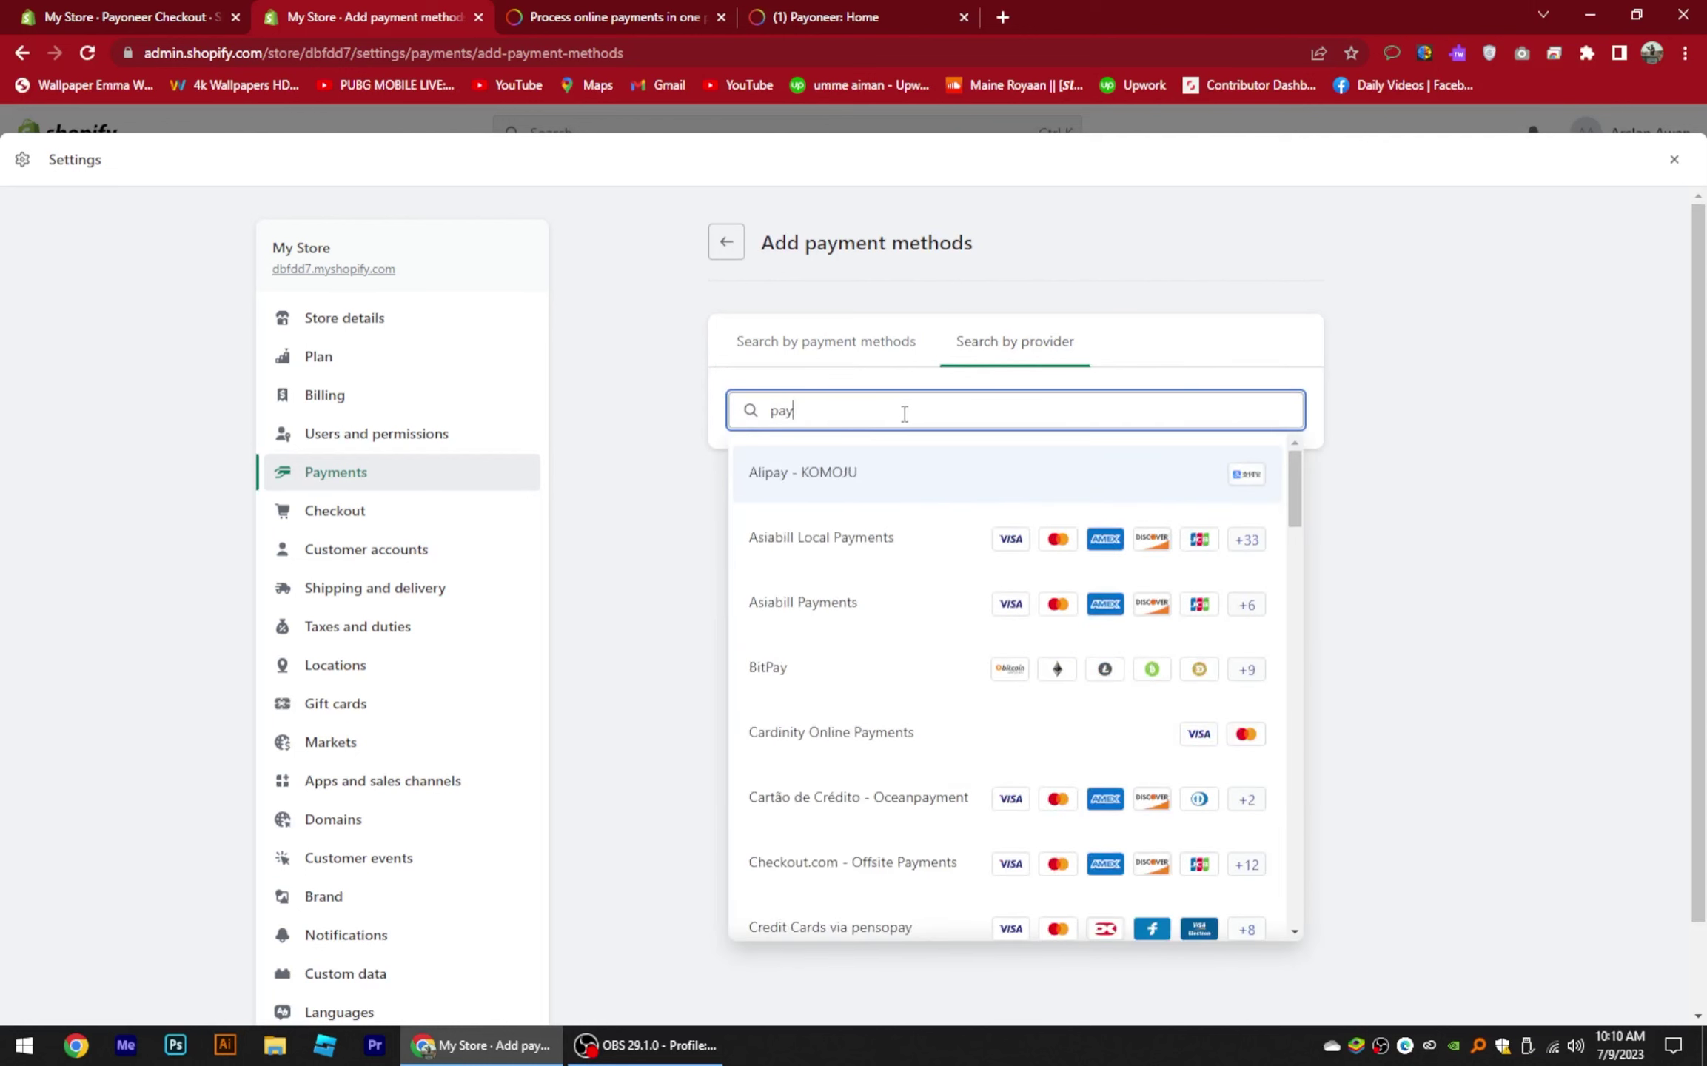
pyautogui.write('n')
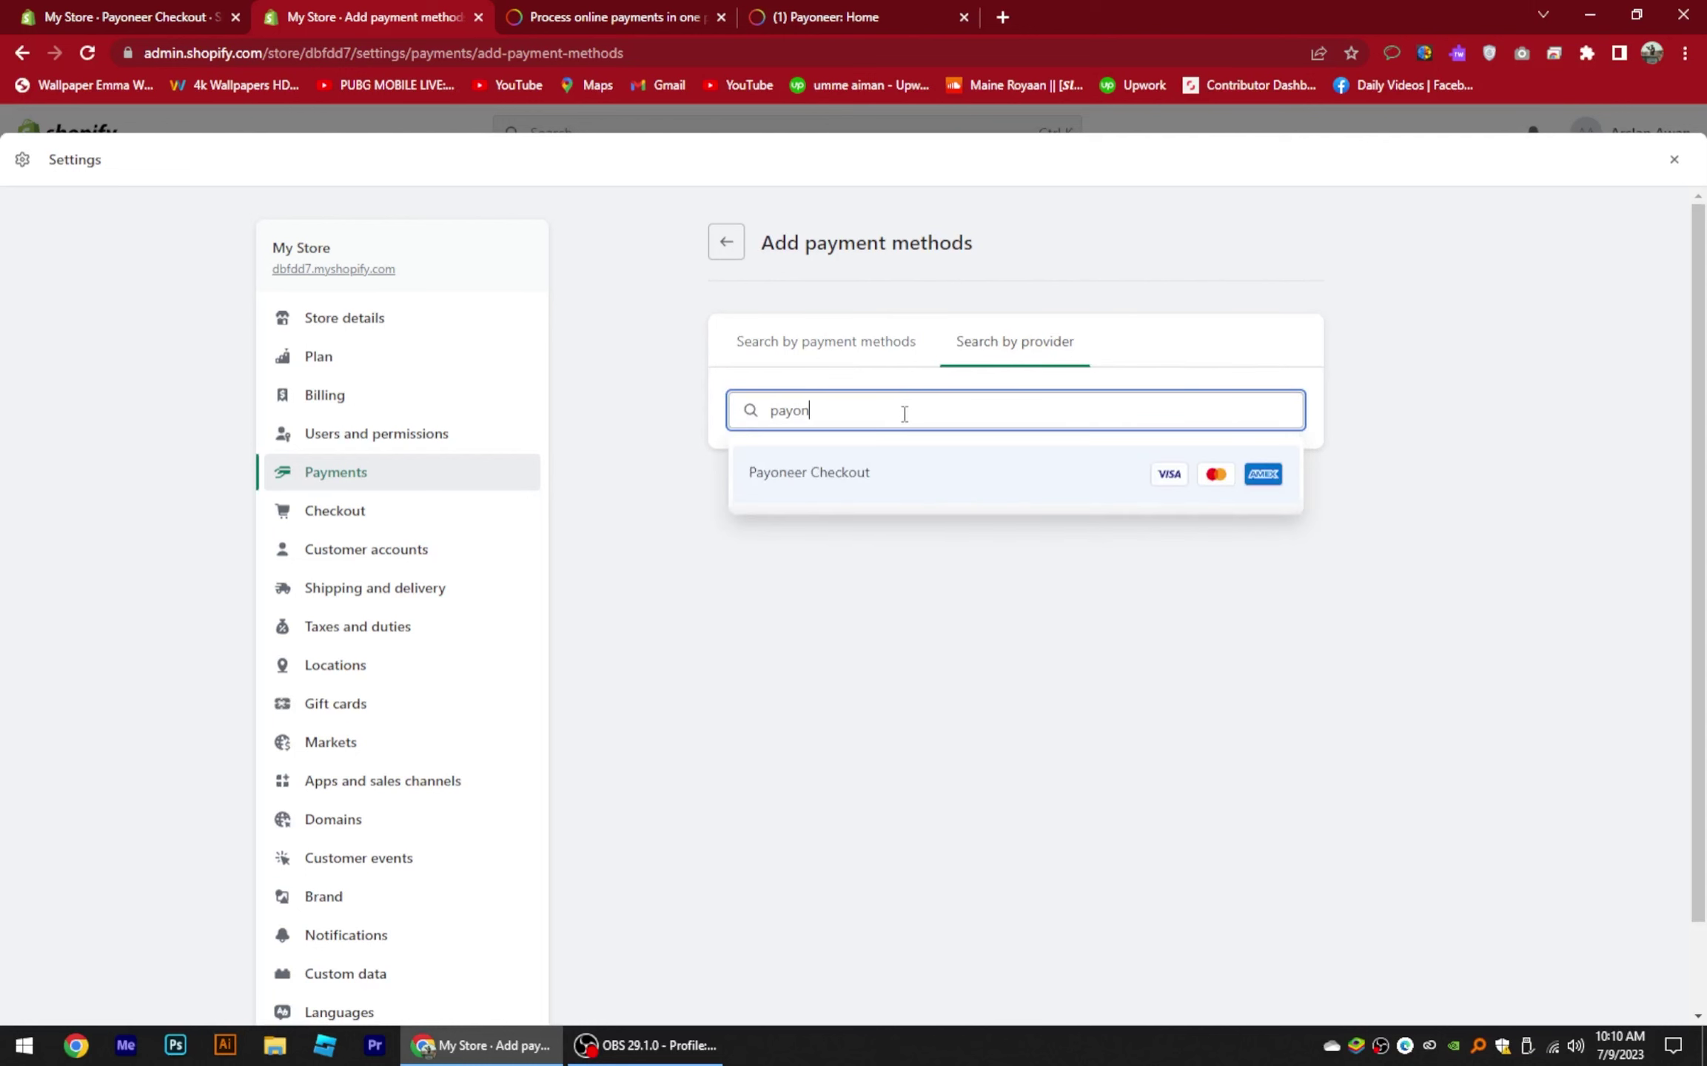
pyautogui.click(835, 467)
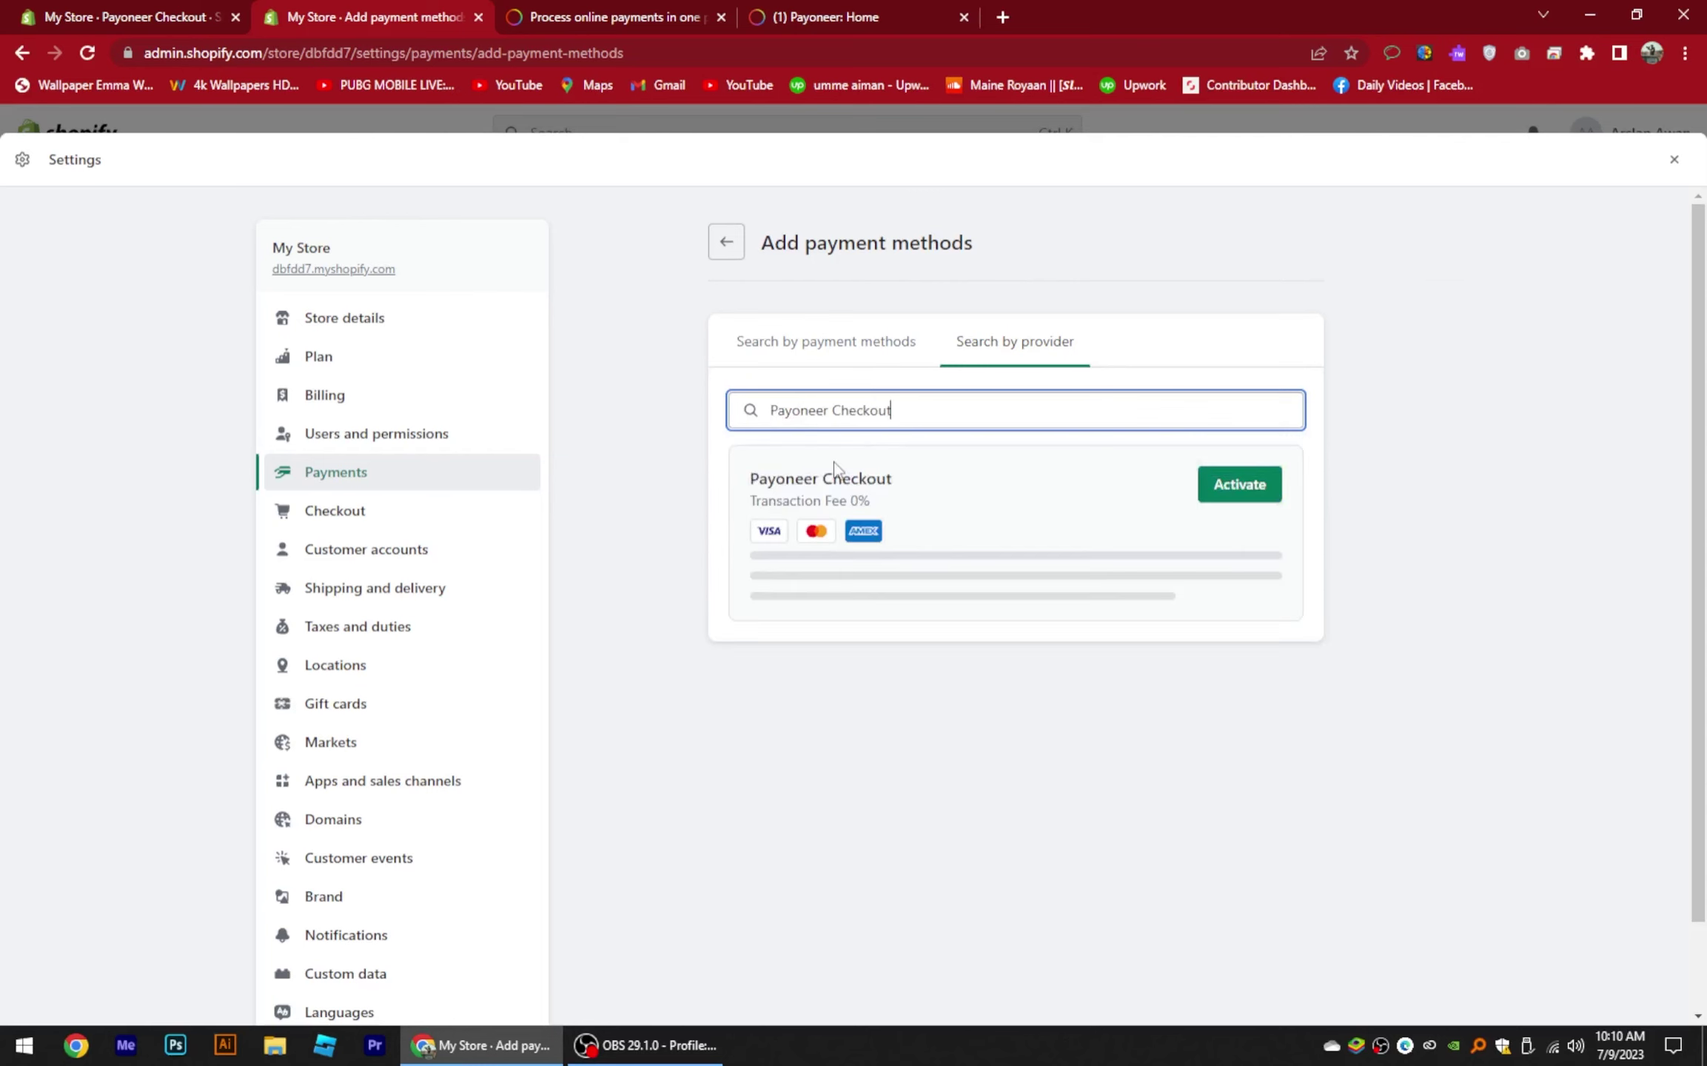
pyautogui.click(1229, 487)
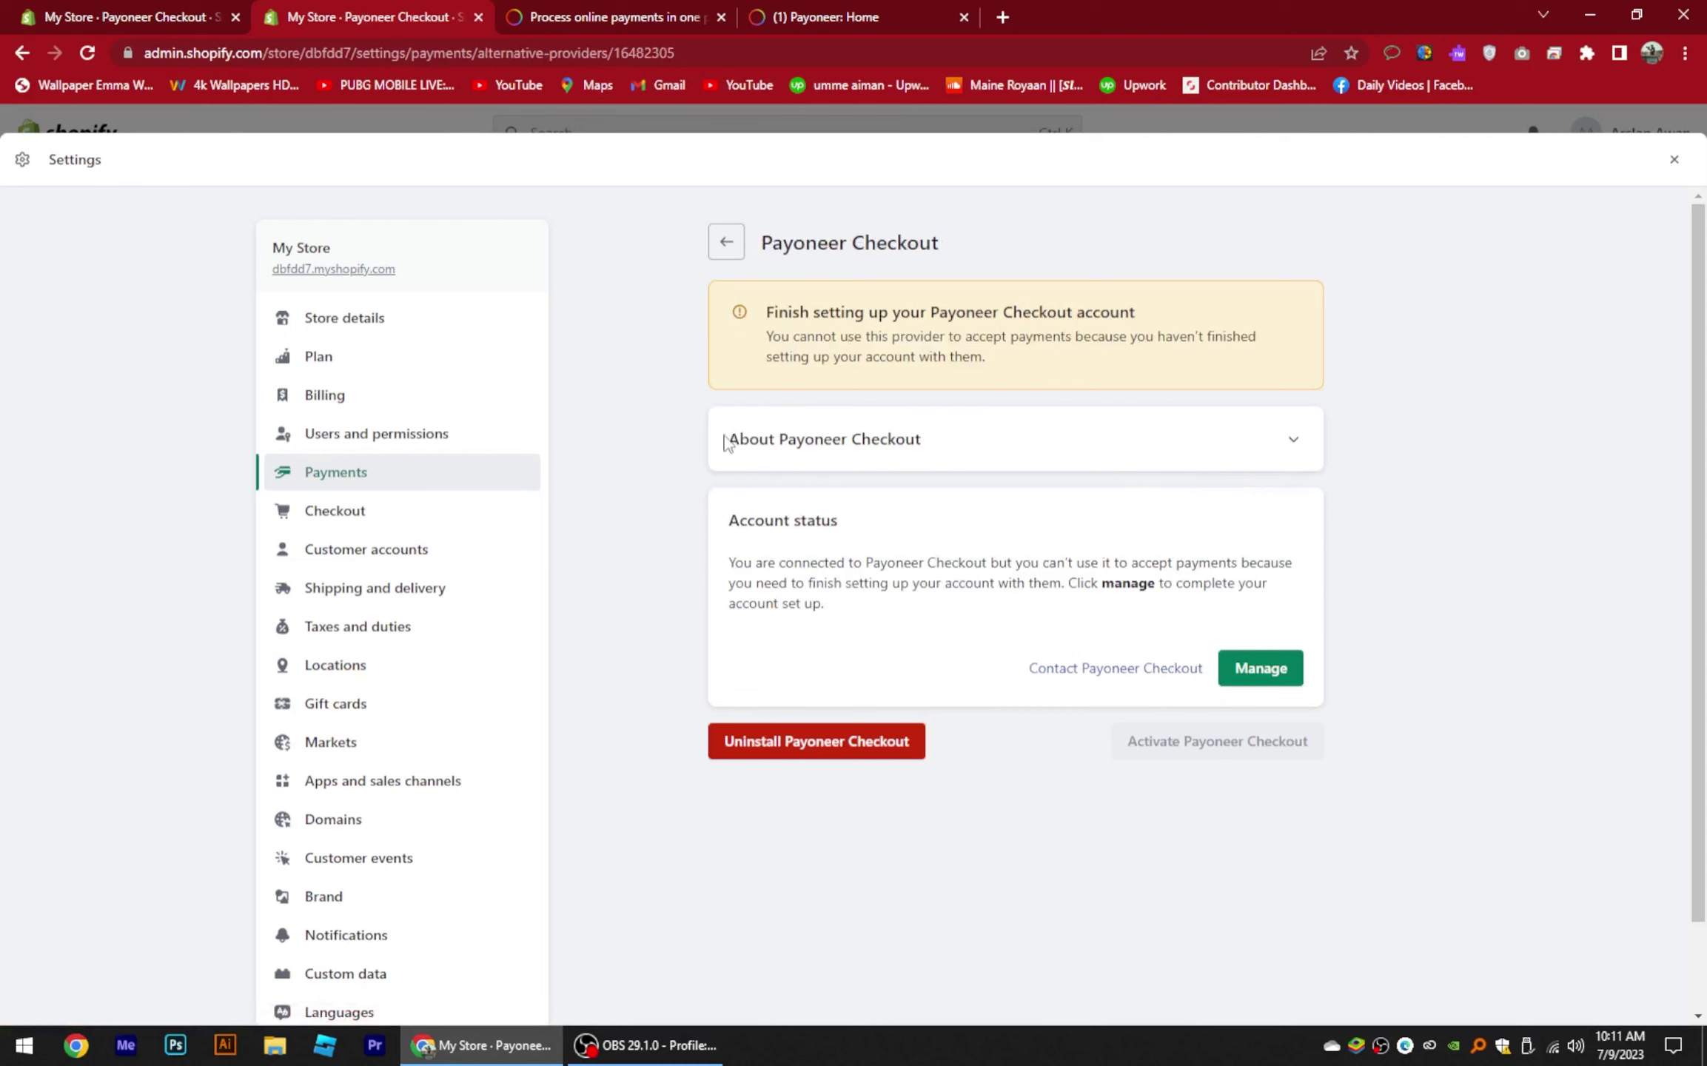
pyautogui.moveTo(725, 441); pyautogui.dragTo(918, 442)
pyautogui.hotkey('ctrl', '4')
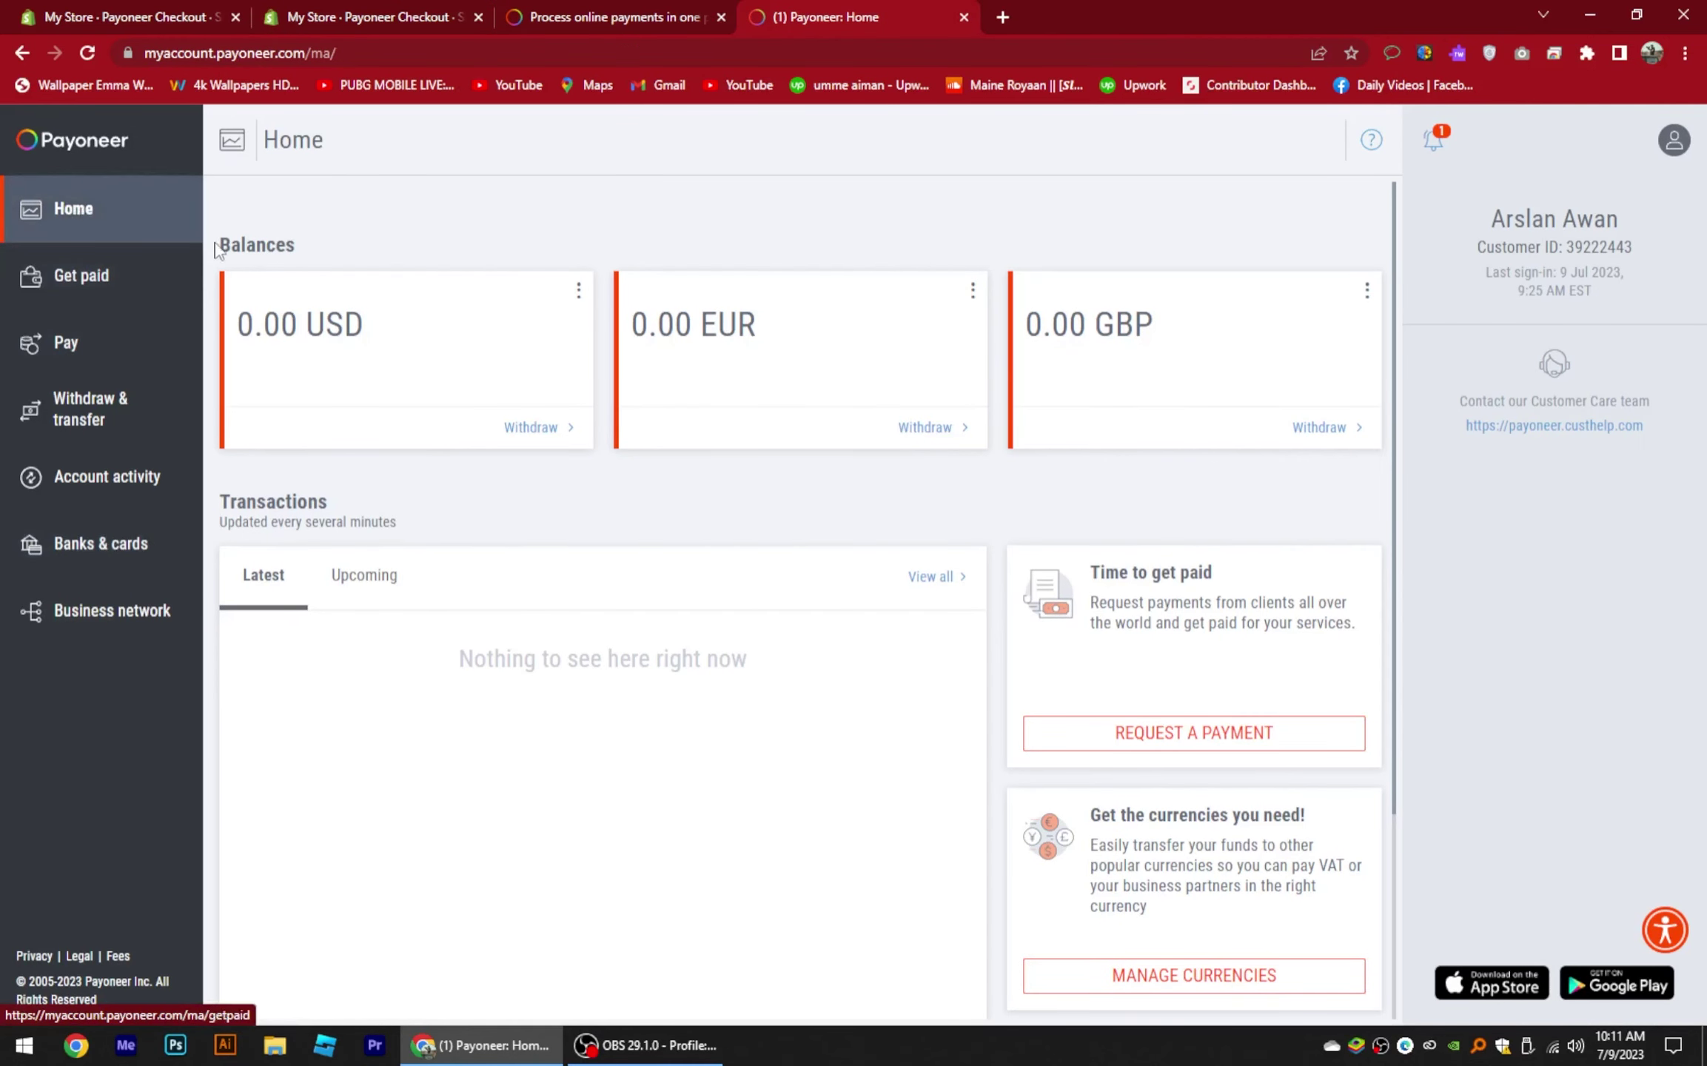
# Step: Review the Payoneer dashboard's Balances, upcoming and latest Transactions, and promotions
pyautogui.moveTo(216, 249); pyautogui.dragTo(303, 245)
pyautogui.moveTo(216, 504); pyautogui.dragTo(407, 502)
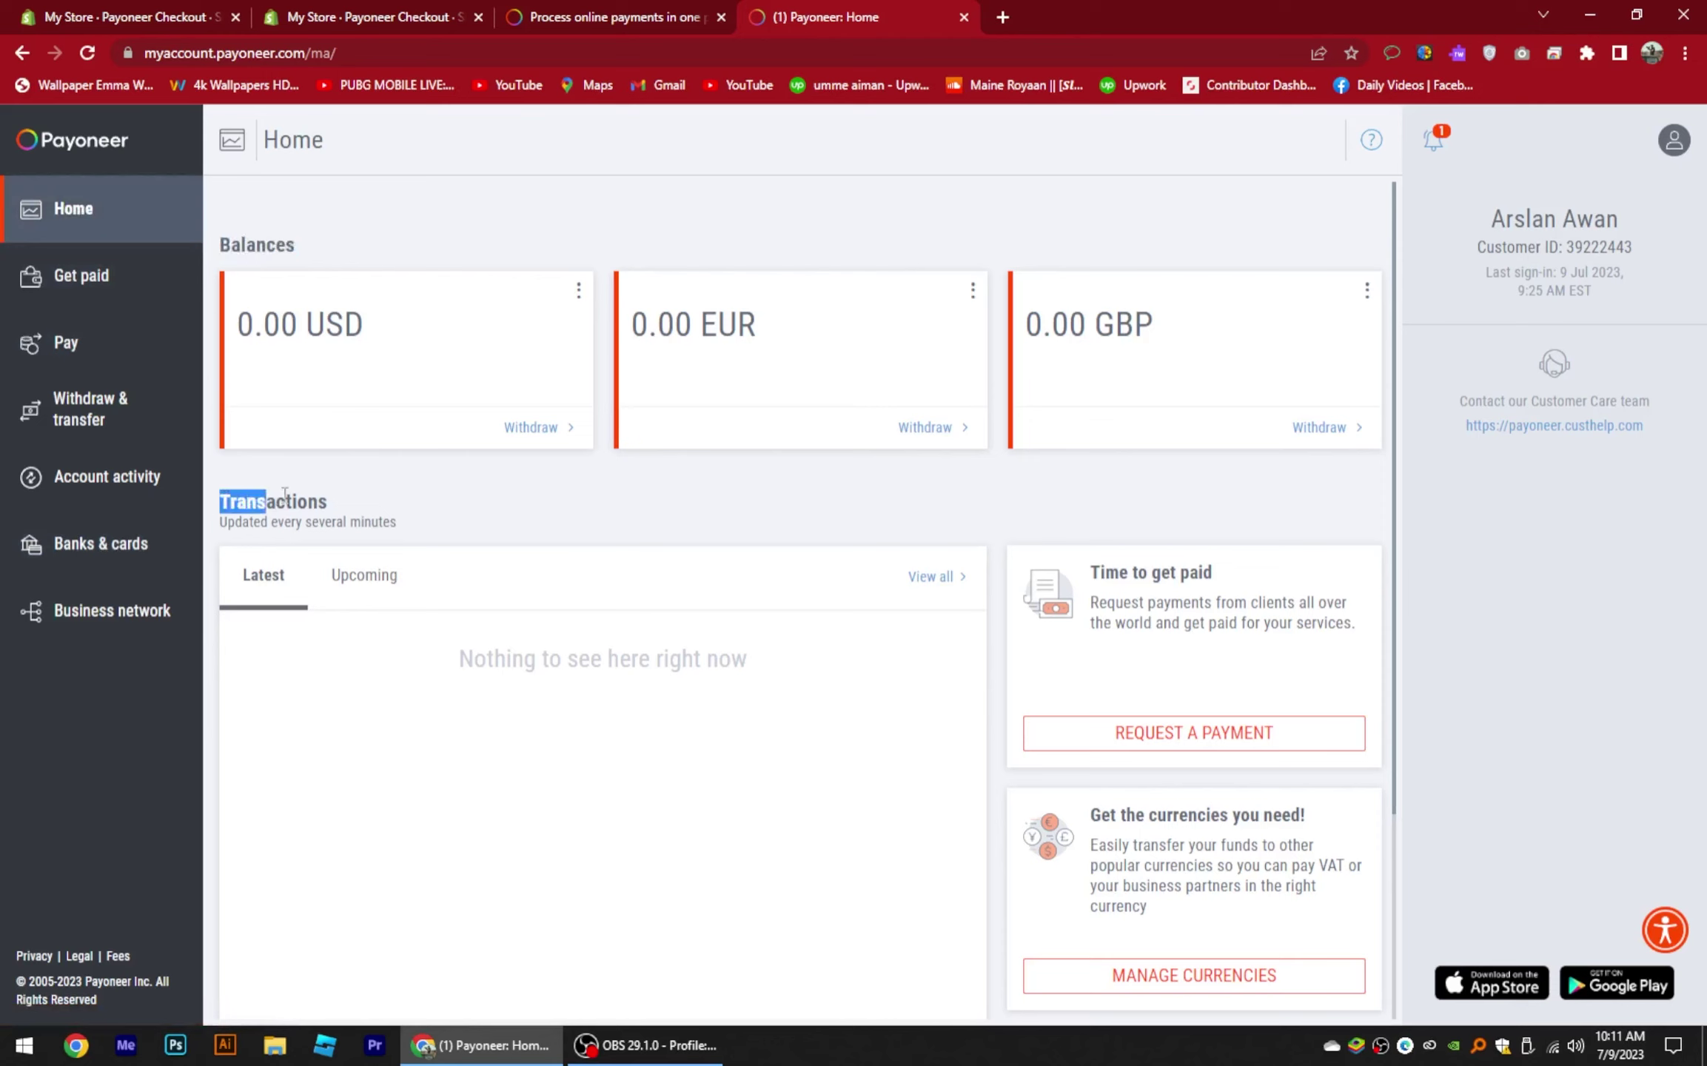
pyautogui.click(367, 590)
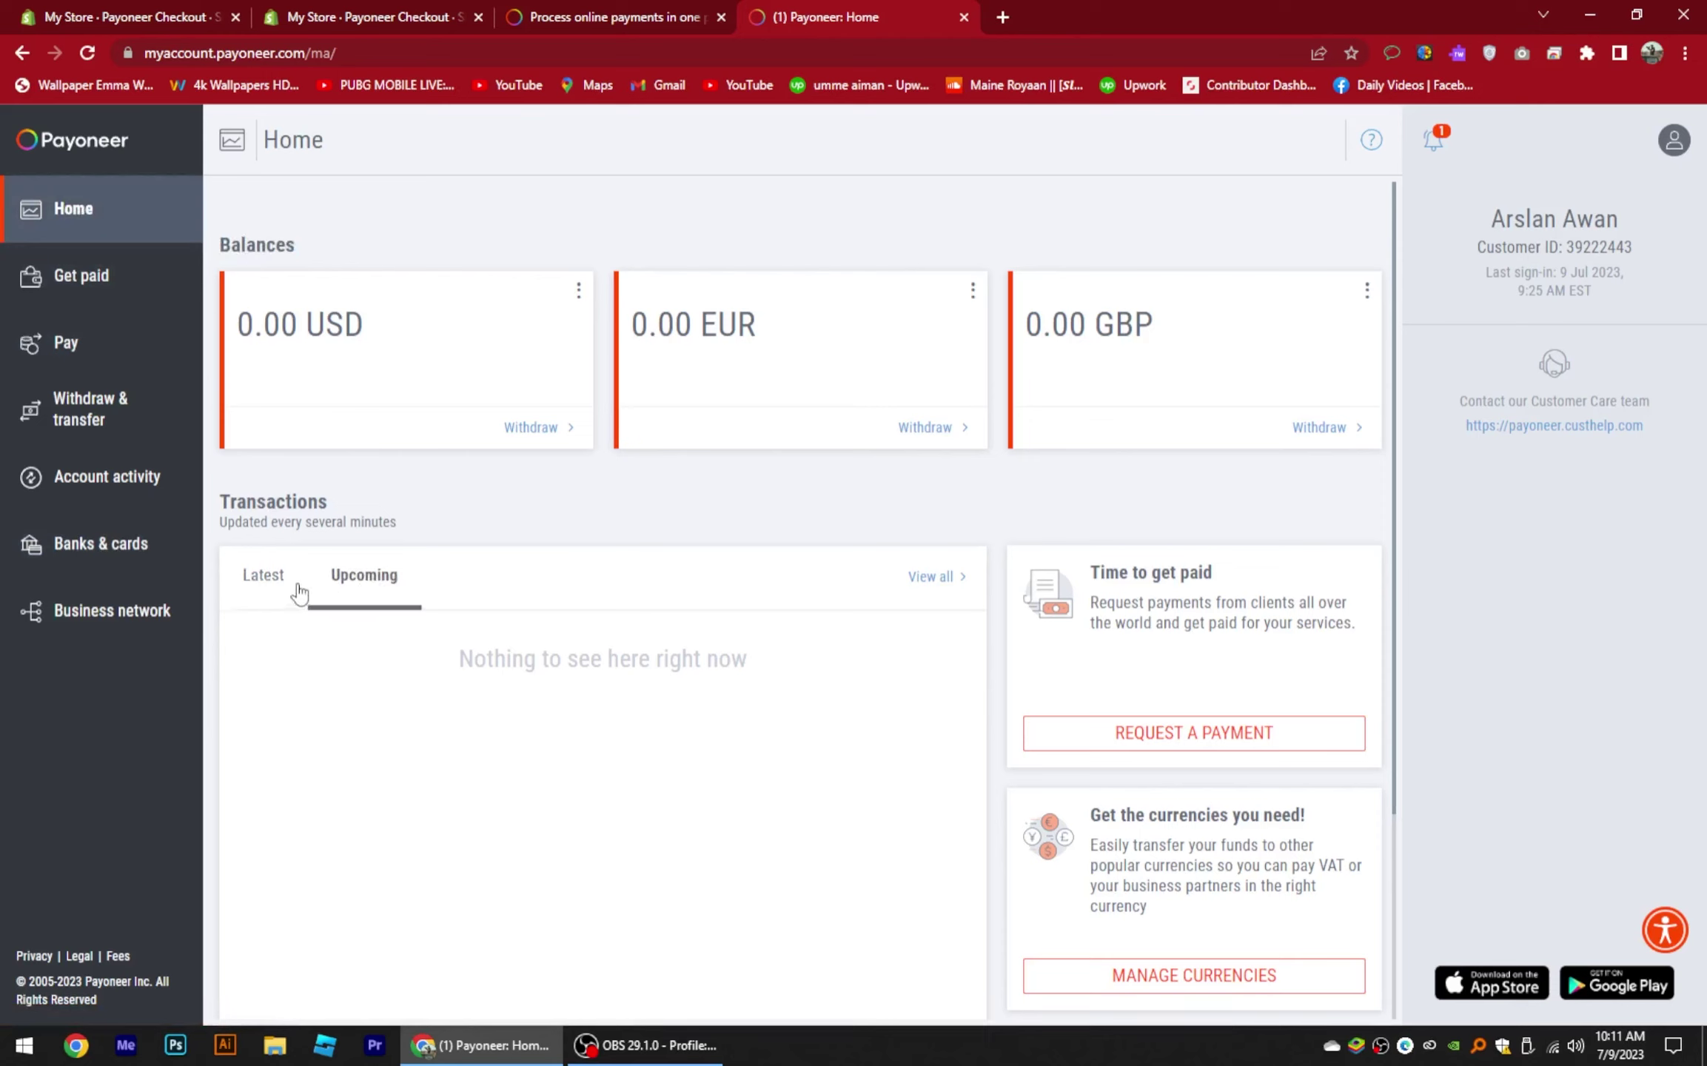
pyautogui.click(265, 581)
pyautogui.moveTo(1077, 573)
pyautogui.mouseDown()
pyautogui.moveTo(1185, 574)
pyautogui.moveTo(1248, 530)
pyautogui.mouseUp()
pyautogui.click(1248, 530)
pyautogui.moveTo(1088, 816); pyautogui.dragTo(1301, 814)
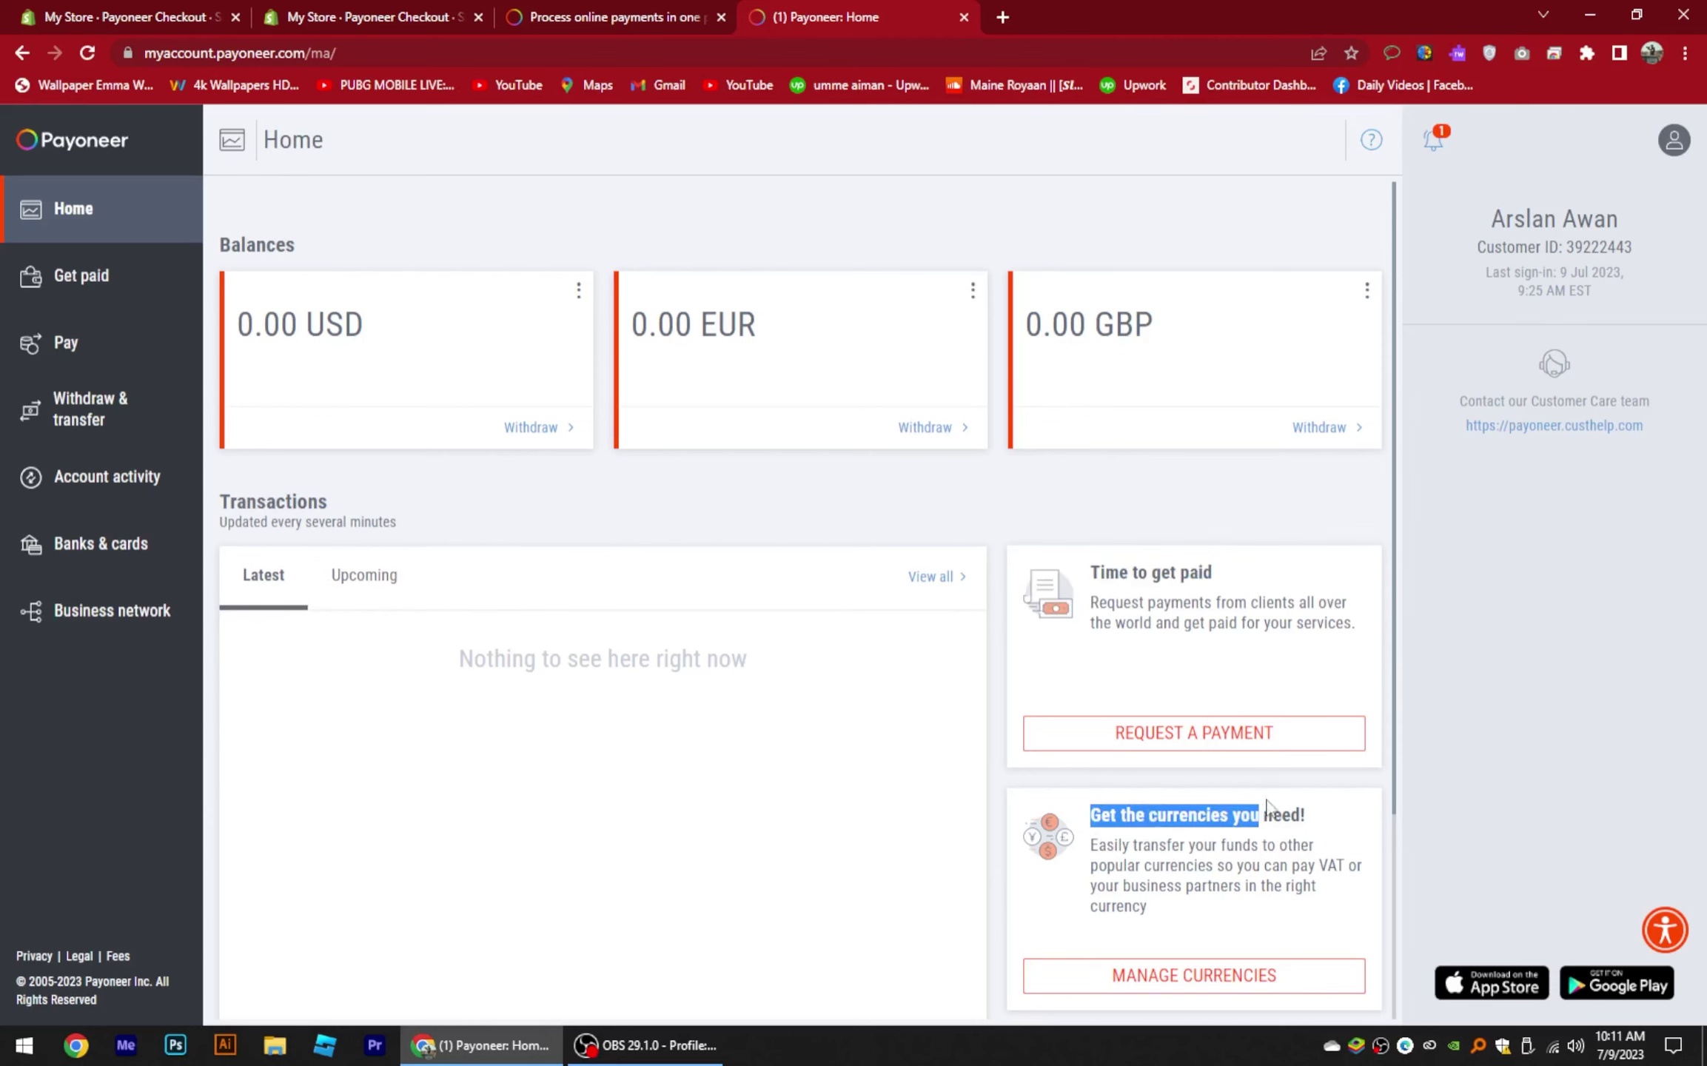
pyautogui.scroll(-4, 1158, 741)
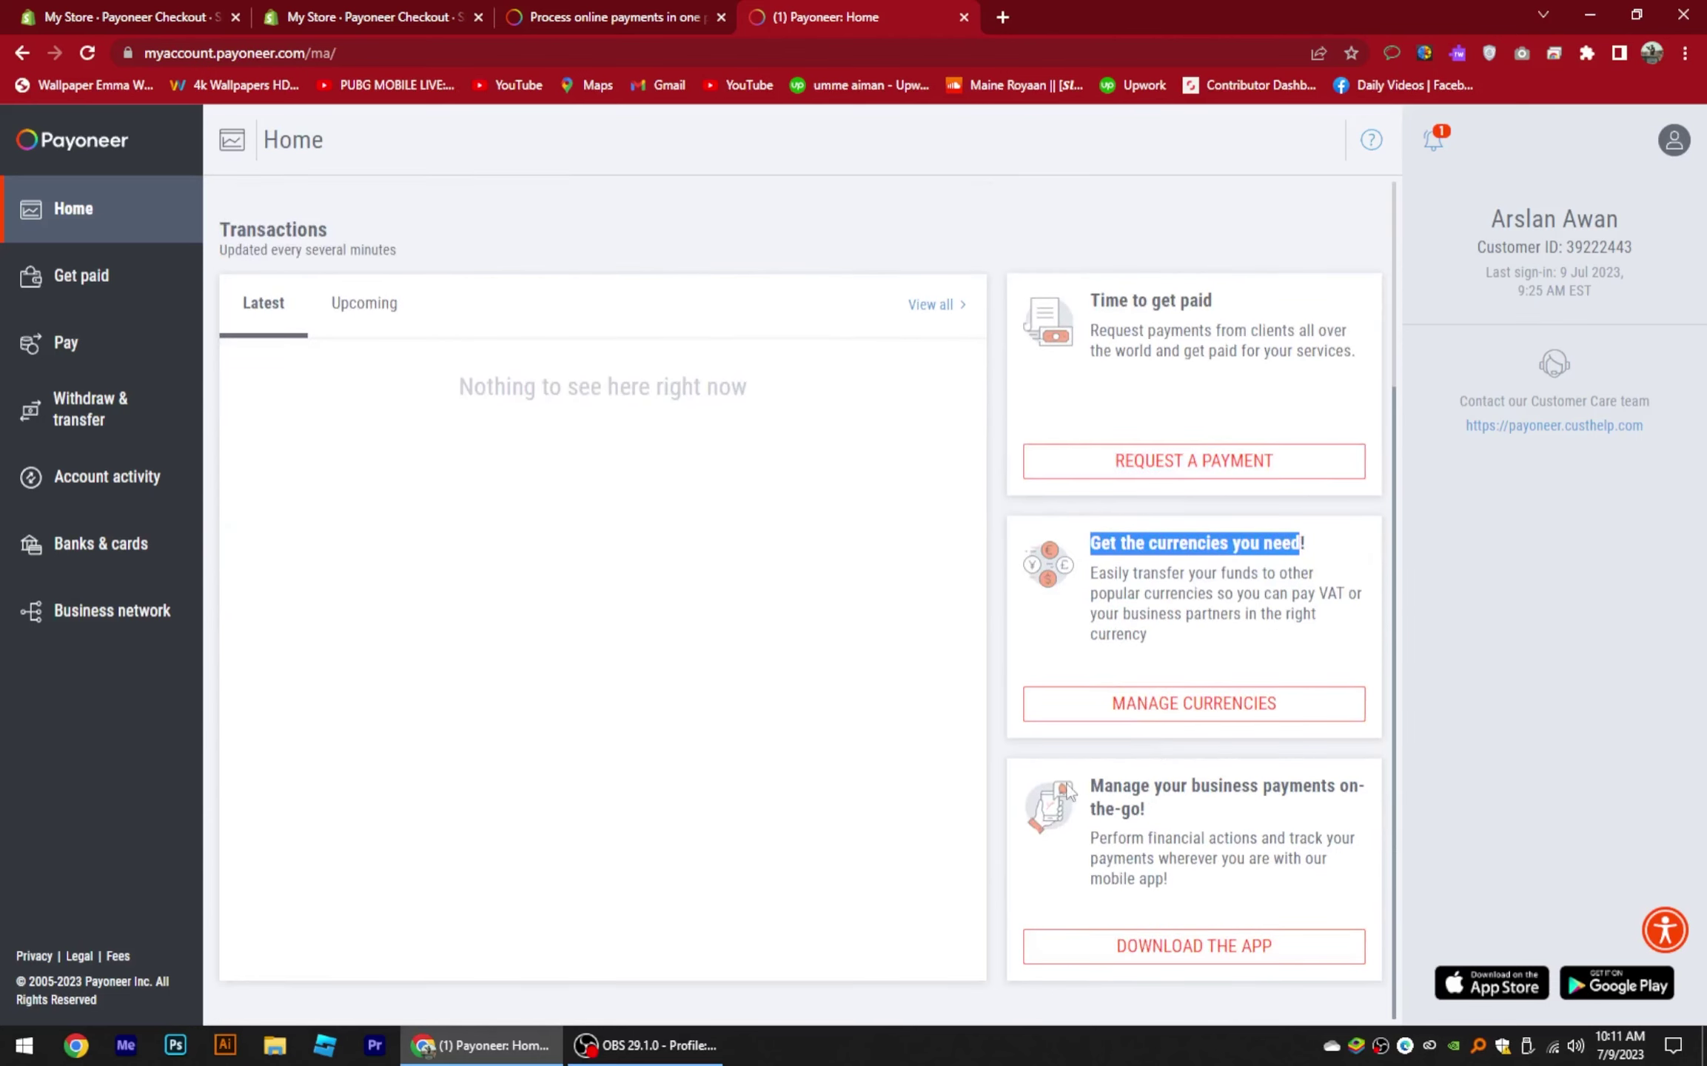
pyautogui.moveTo(1080, 770); pyautogui.dragTo(1175, 814)
pyautogui.scroll(4, 1044, 536)
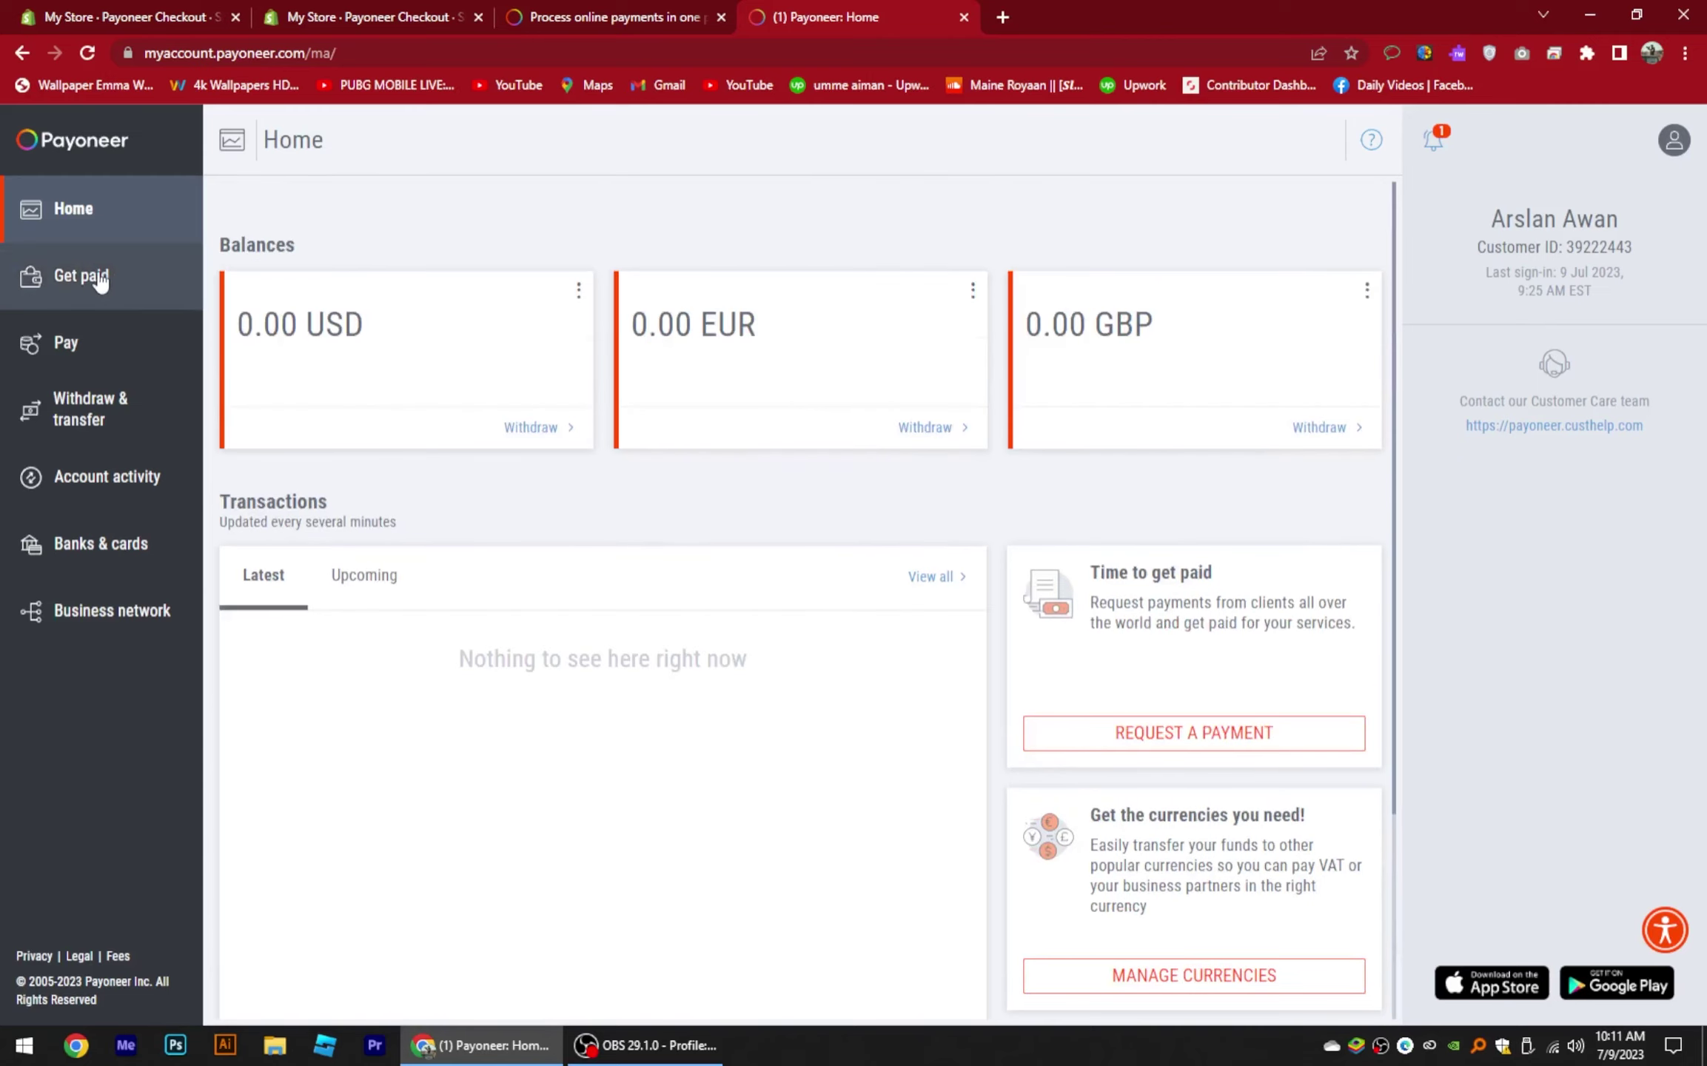
# Step: Open Get paid > Request a payment, check required documents, and start the Business Profile
pyautogui.click(80, 287)
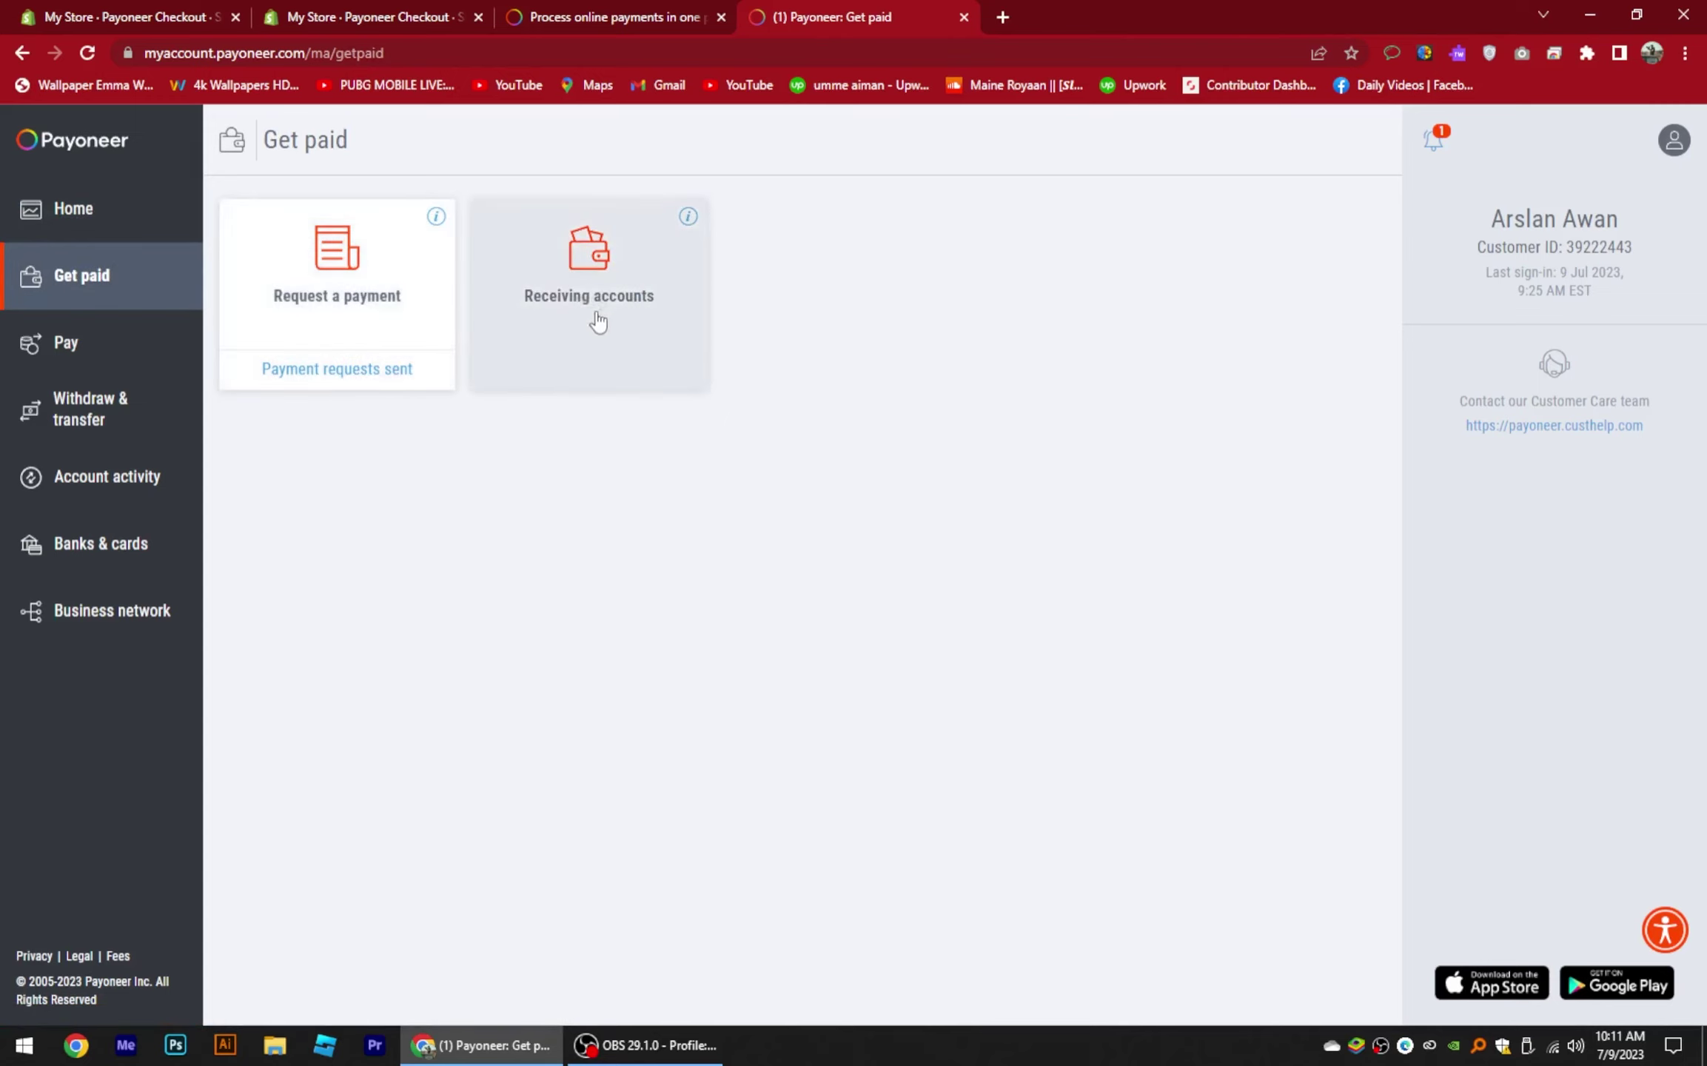
pyautogui.click(350, 304)
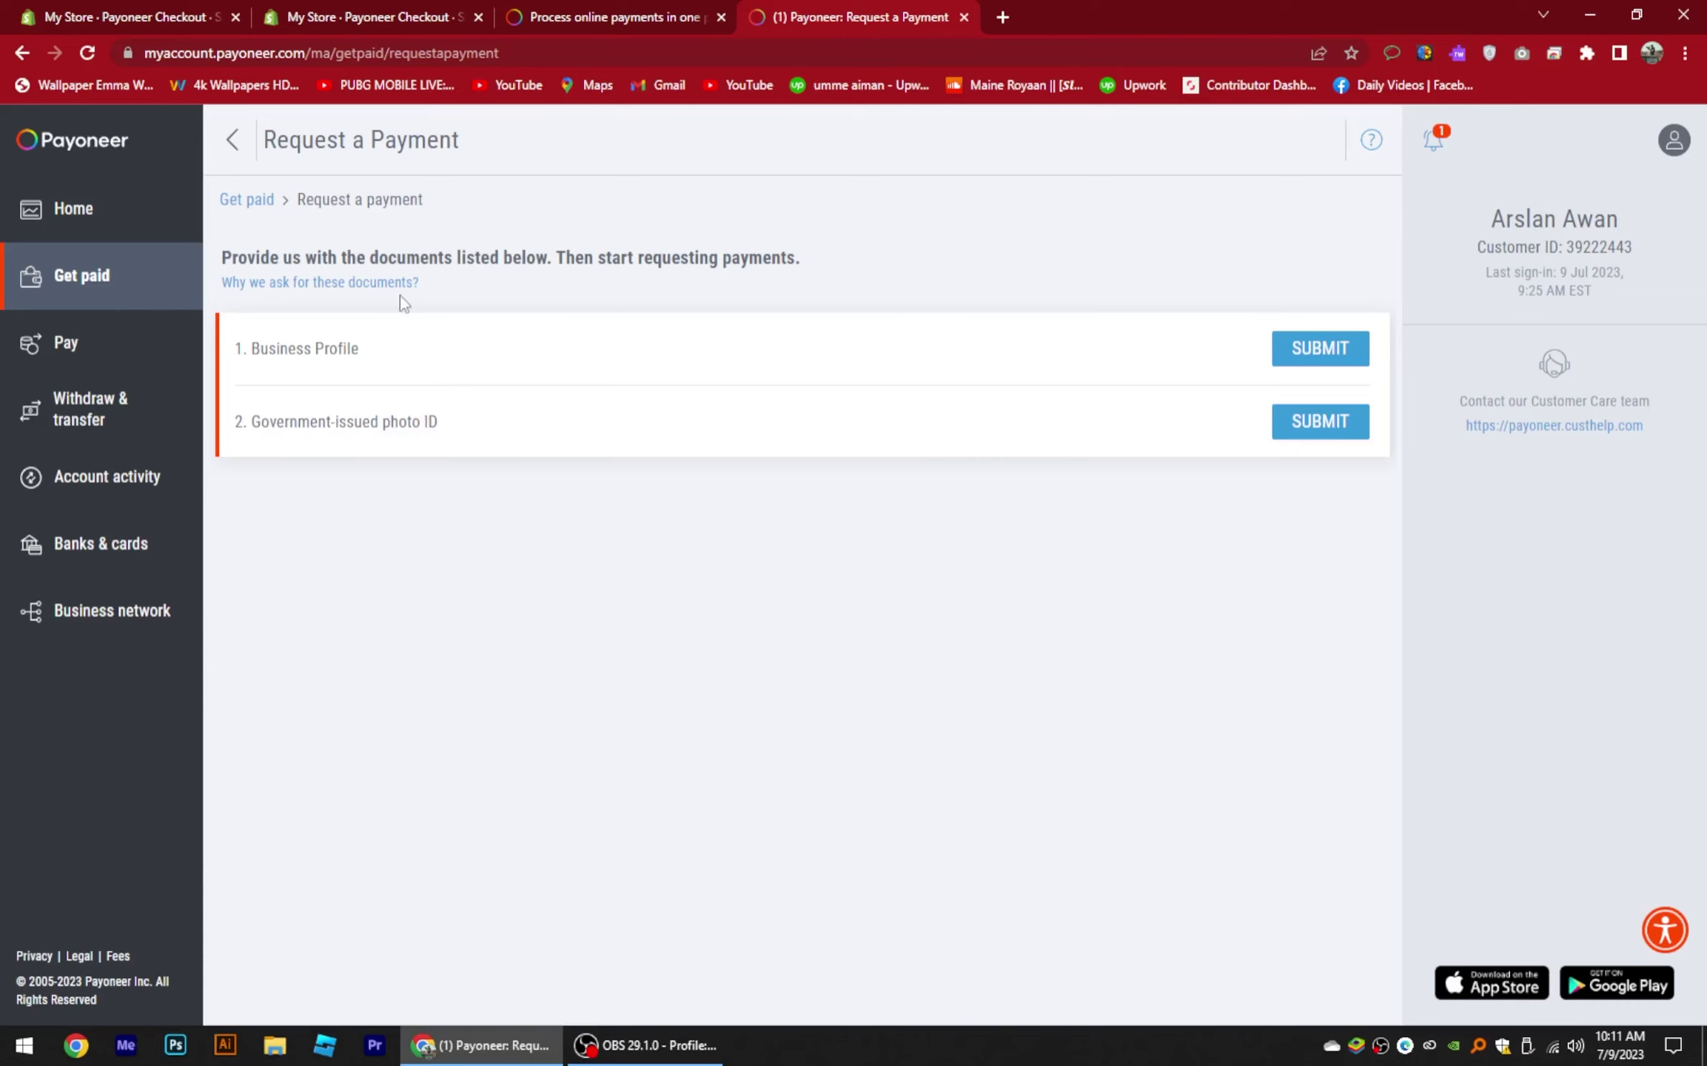
pyautogui.moveTo(214, 257); pyautogui.dragTo(802, 257)
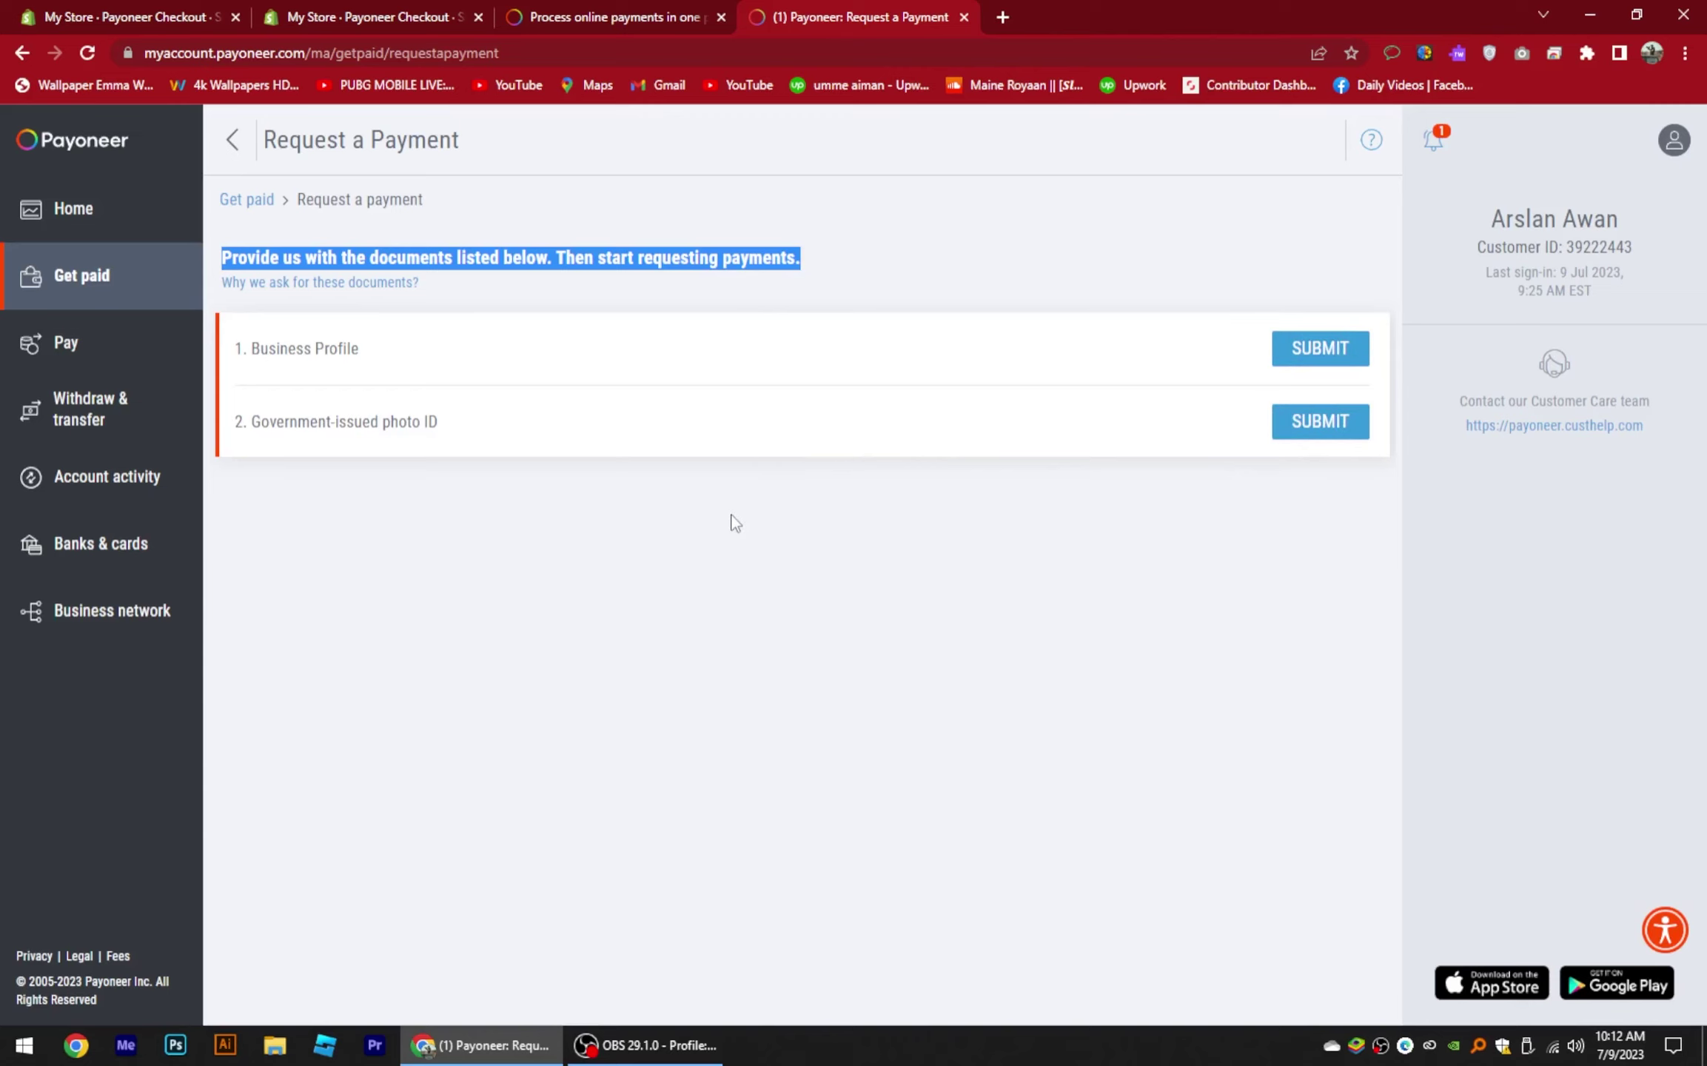
pyautogui.click(1318, 354)
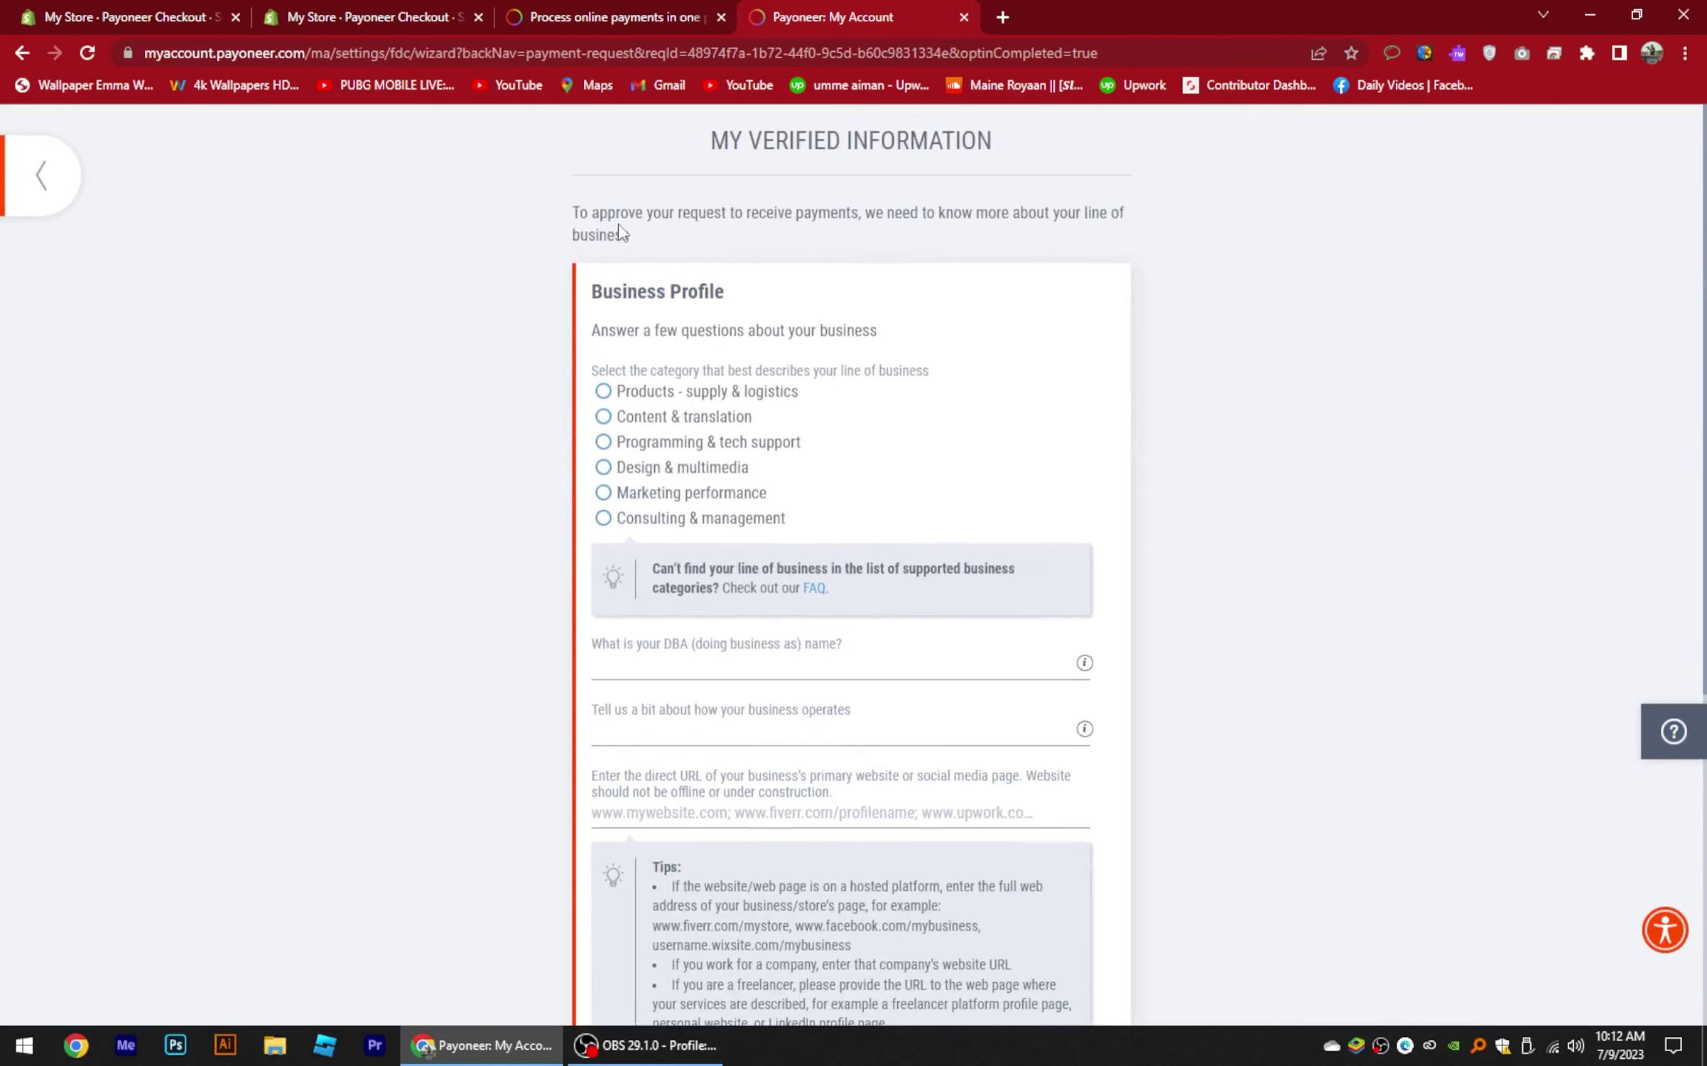
# Step: Read the Business Profile's business category question and the unlisted-category tip
pyautogui.scroll(-3, 737, 544)
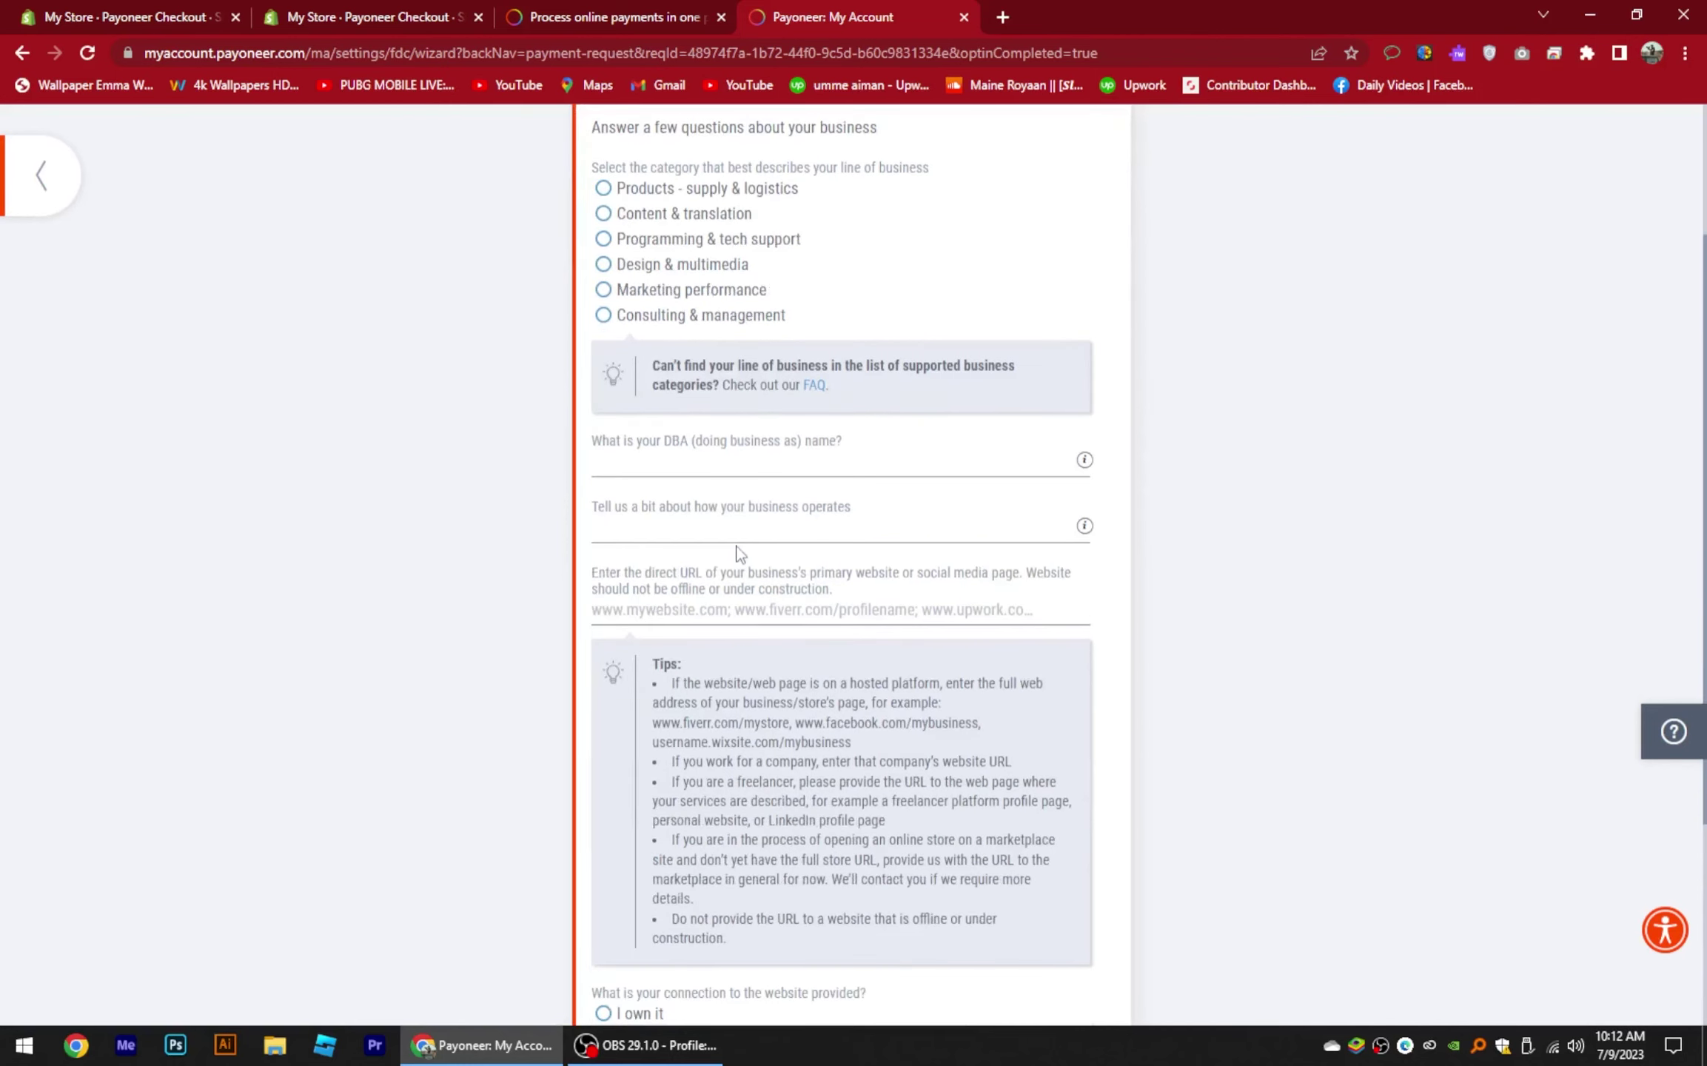
pyautogui.scroll(-2, 757, 754)
pyautogui.scroll(-3, 763, 725)
pyautogui.scroll(4, 763, 713)
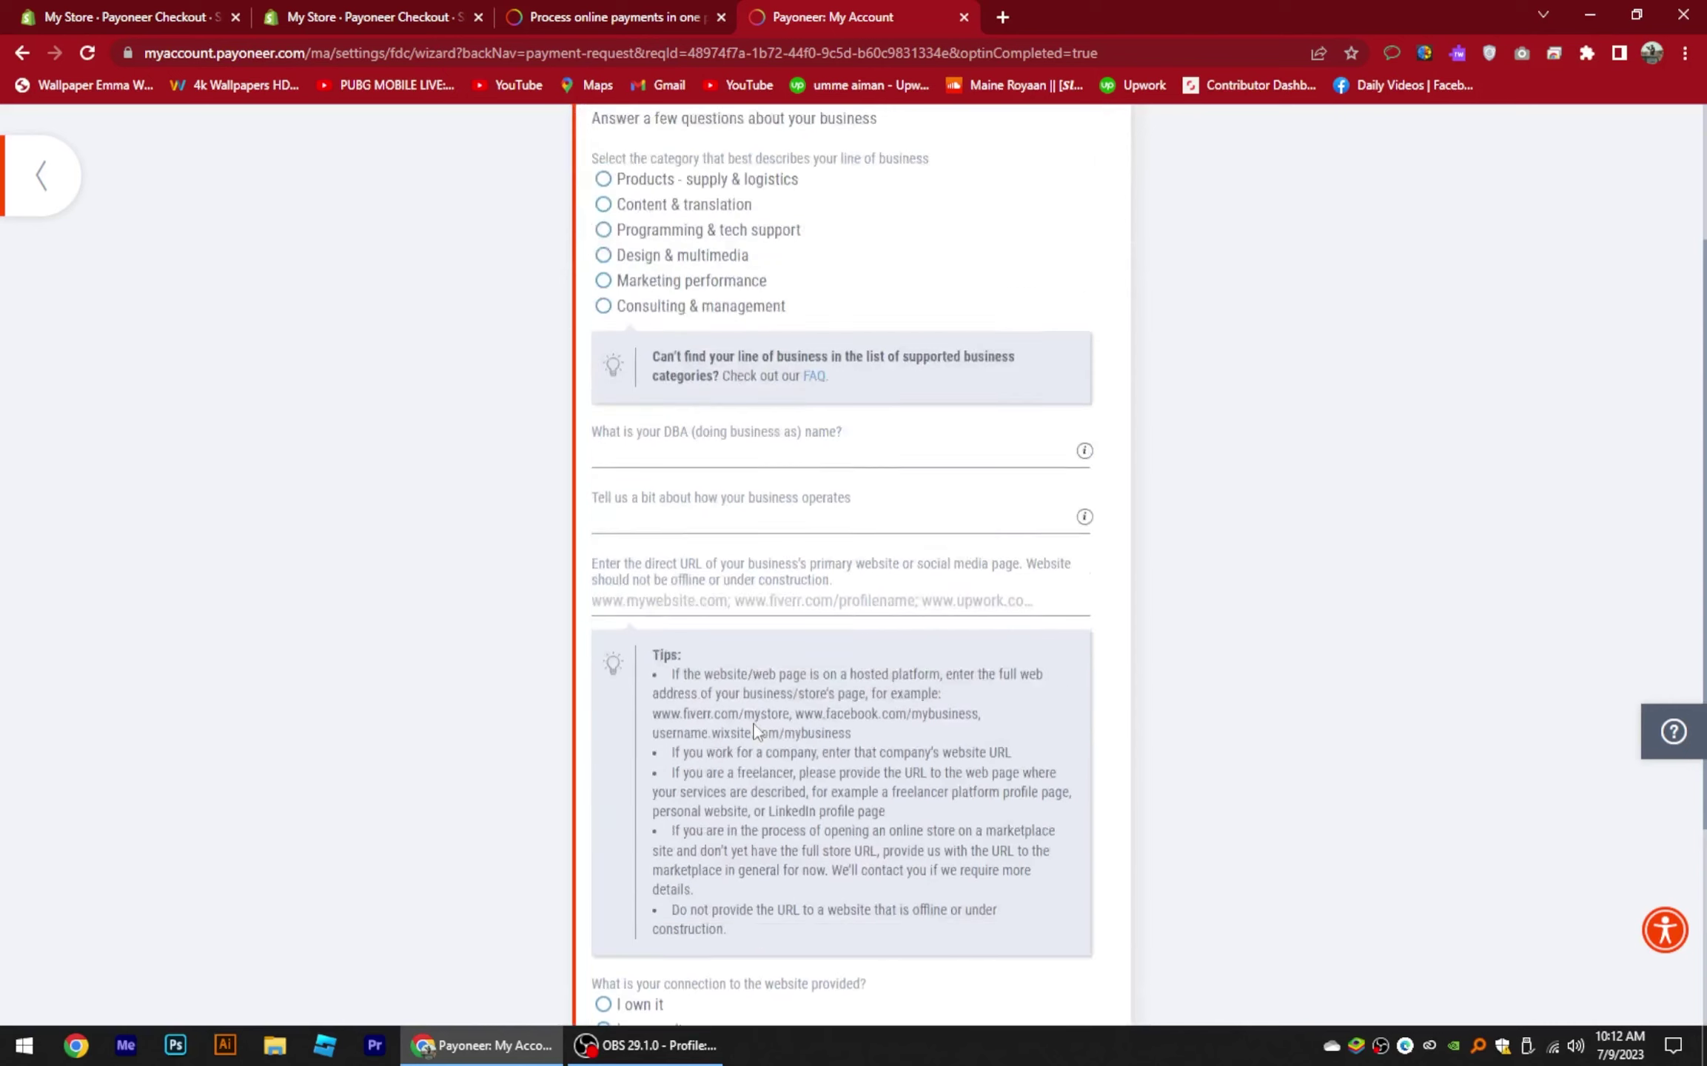
pyautogui.scroll(2, 649, 403)
pyautogui.moveTo(591, 361); pyautogui.dragTo(980, 366)
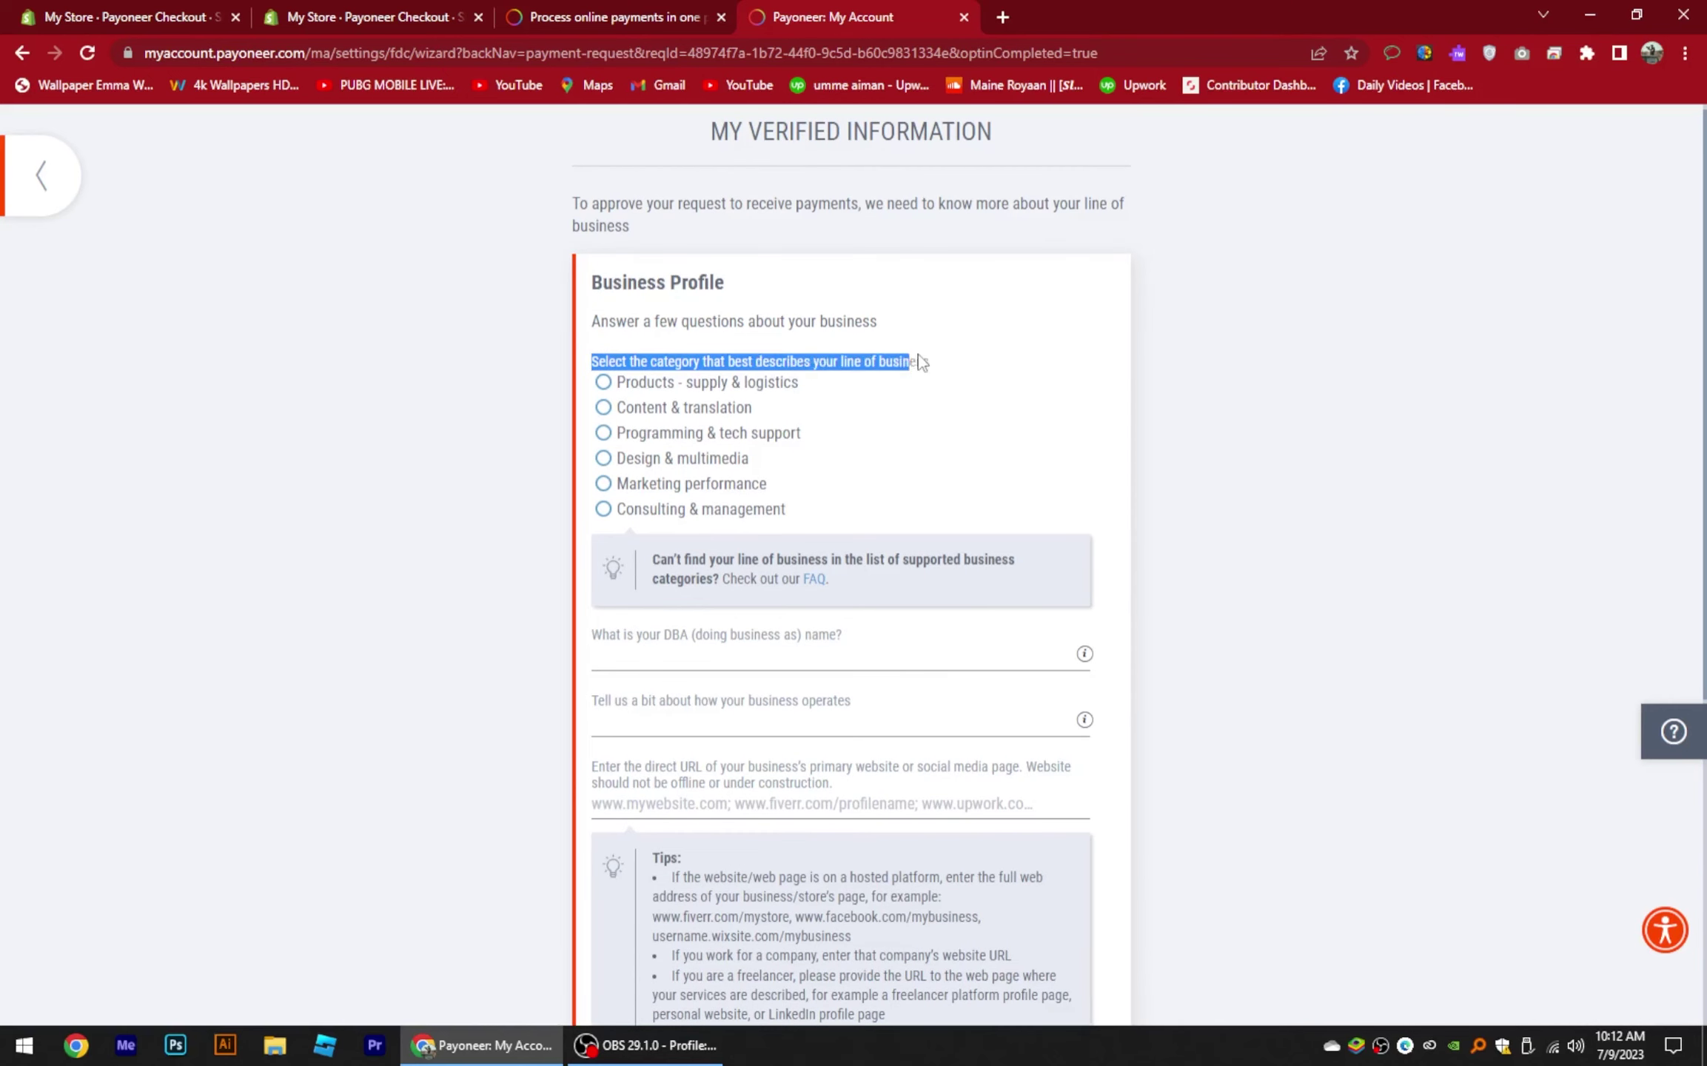
pyautogui.click(984, 368)
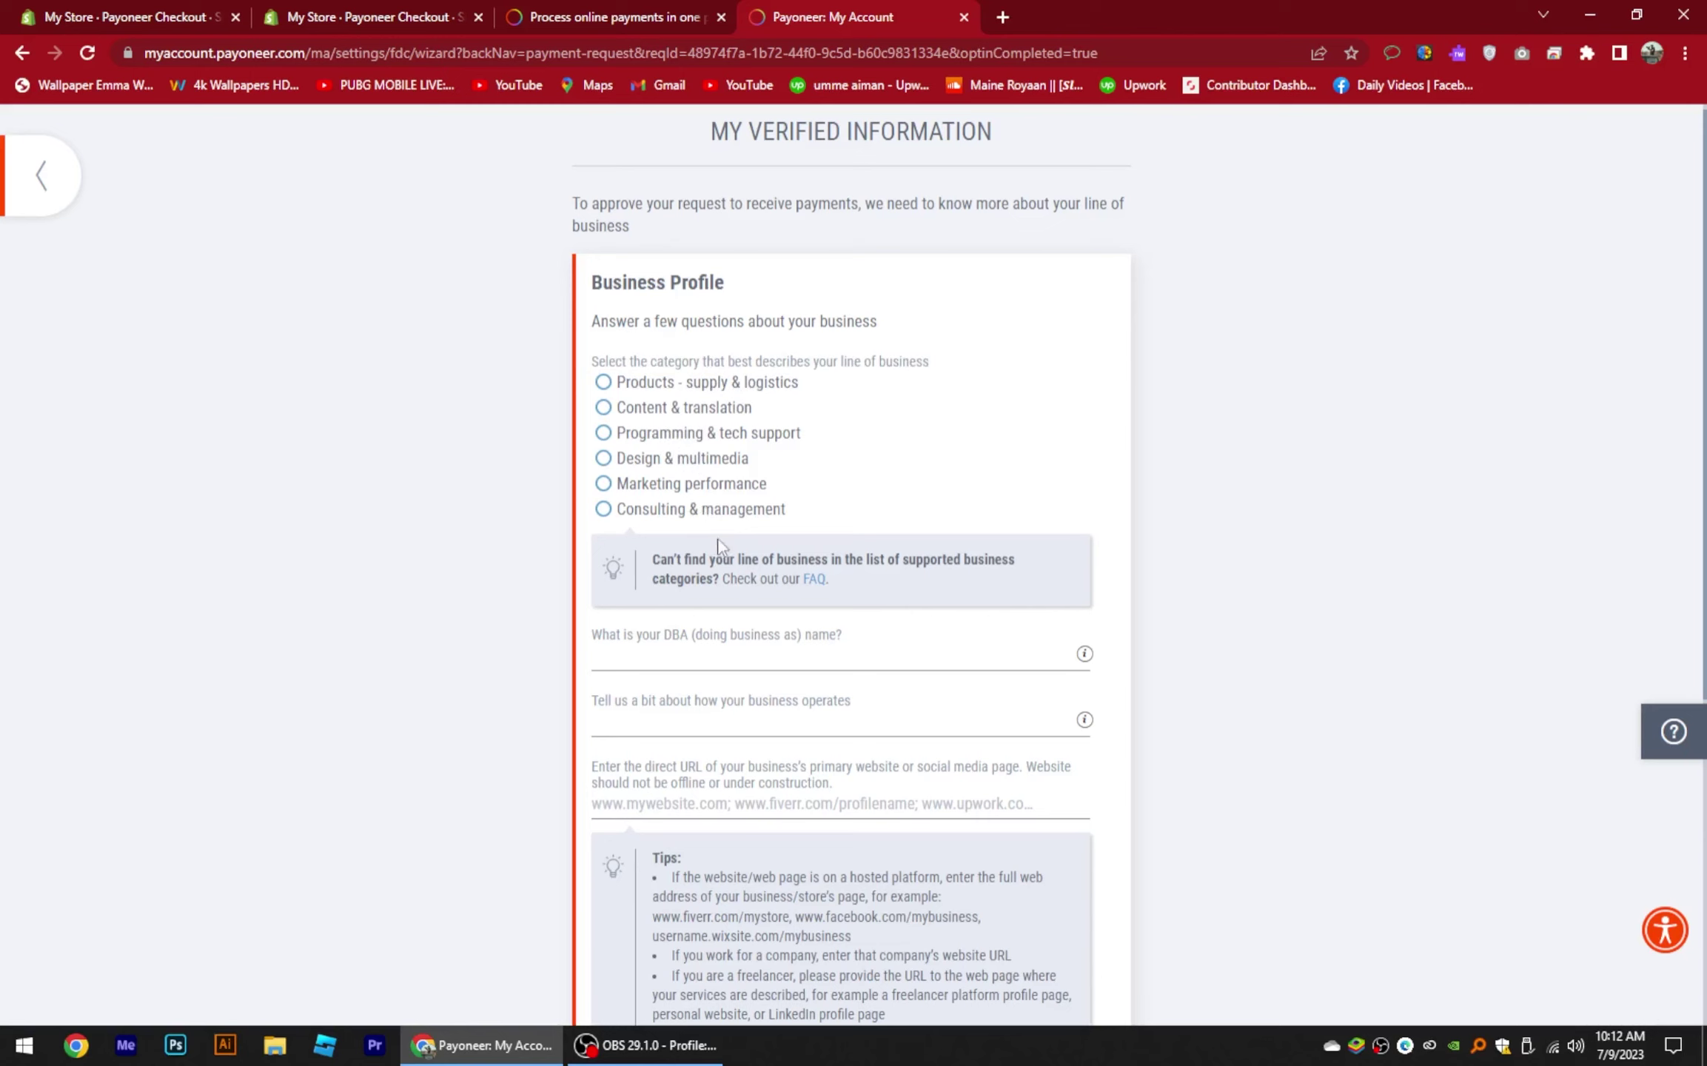
pyautogui.moveTo(644, 551); pyautogui.dragTo(835, 581)
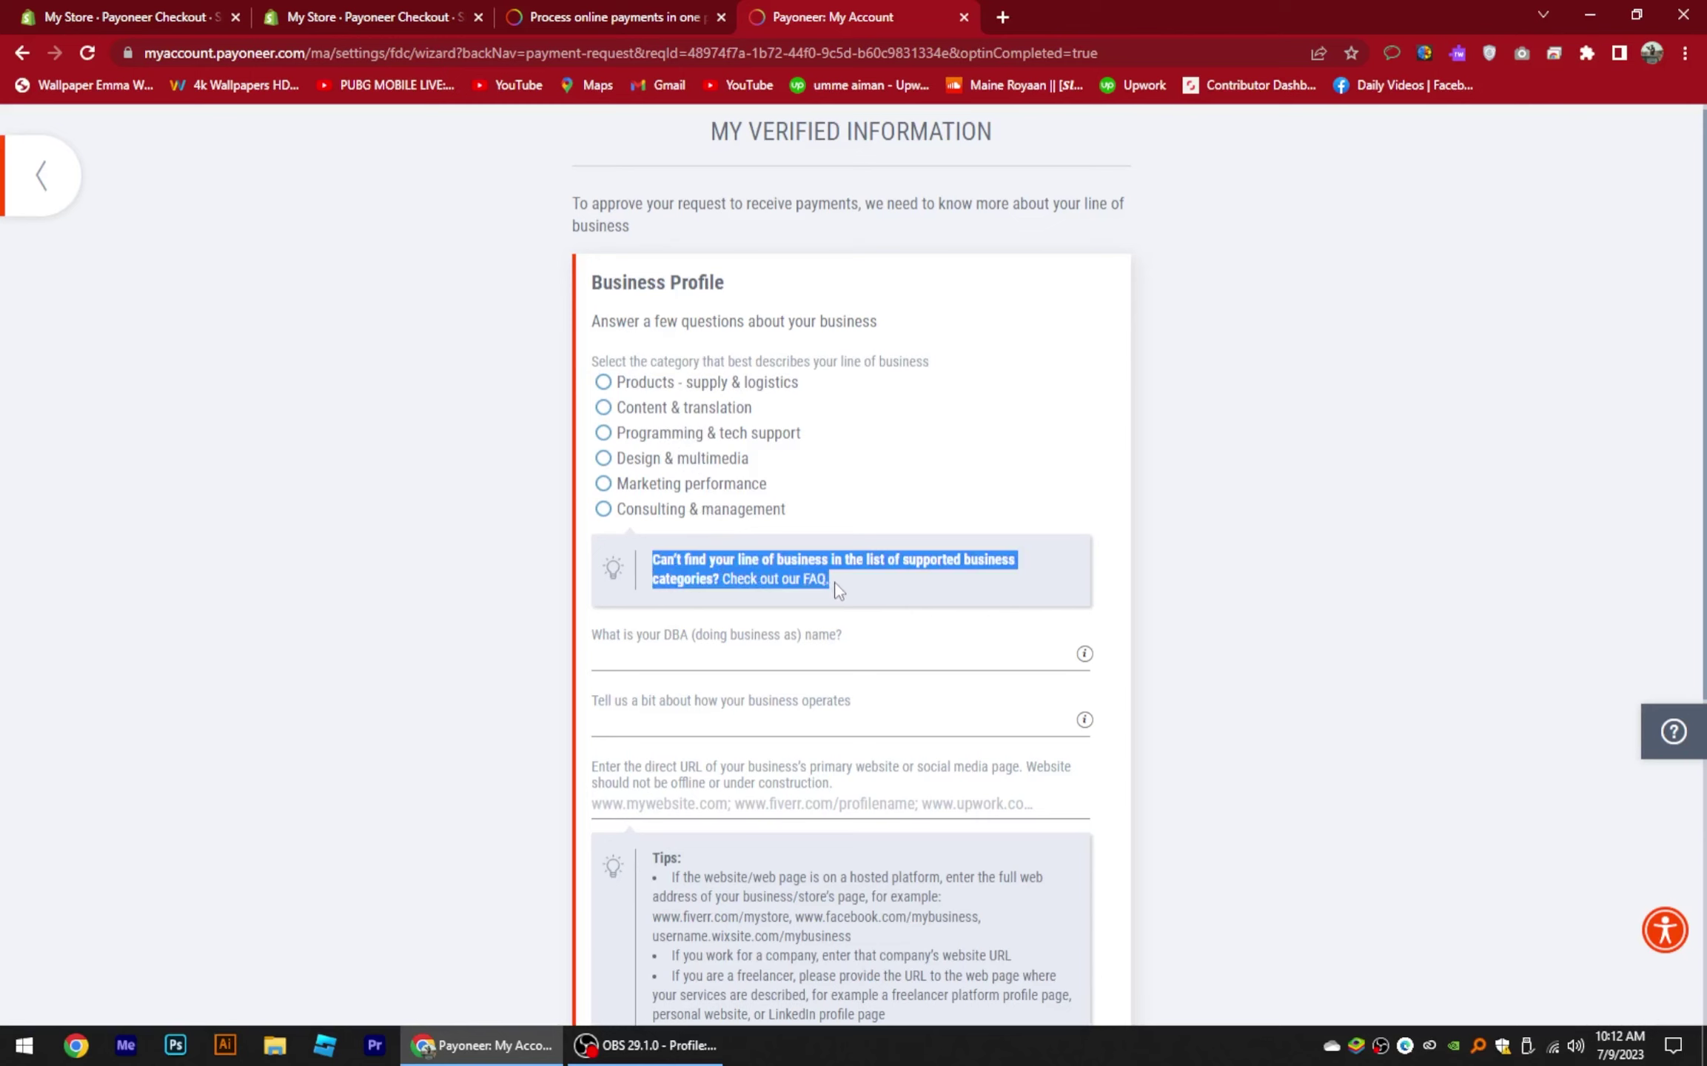
# Step: Review the business operation and website questions, then try submitting the blank form
pyautogui.scroll(-1, 711, 681)
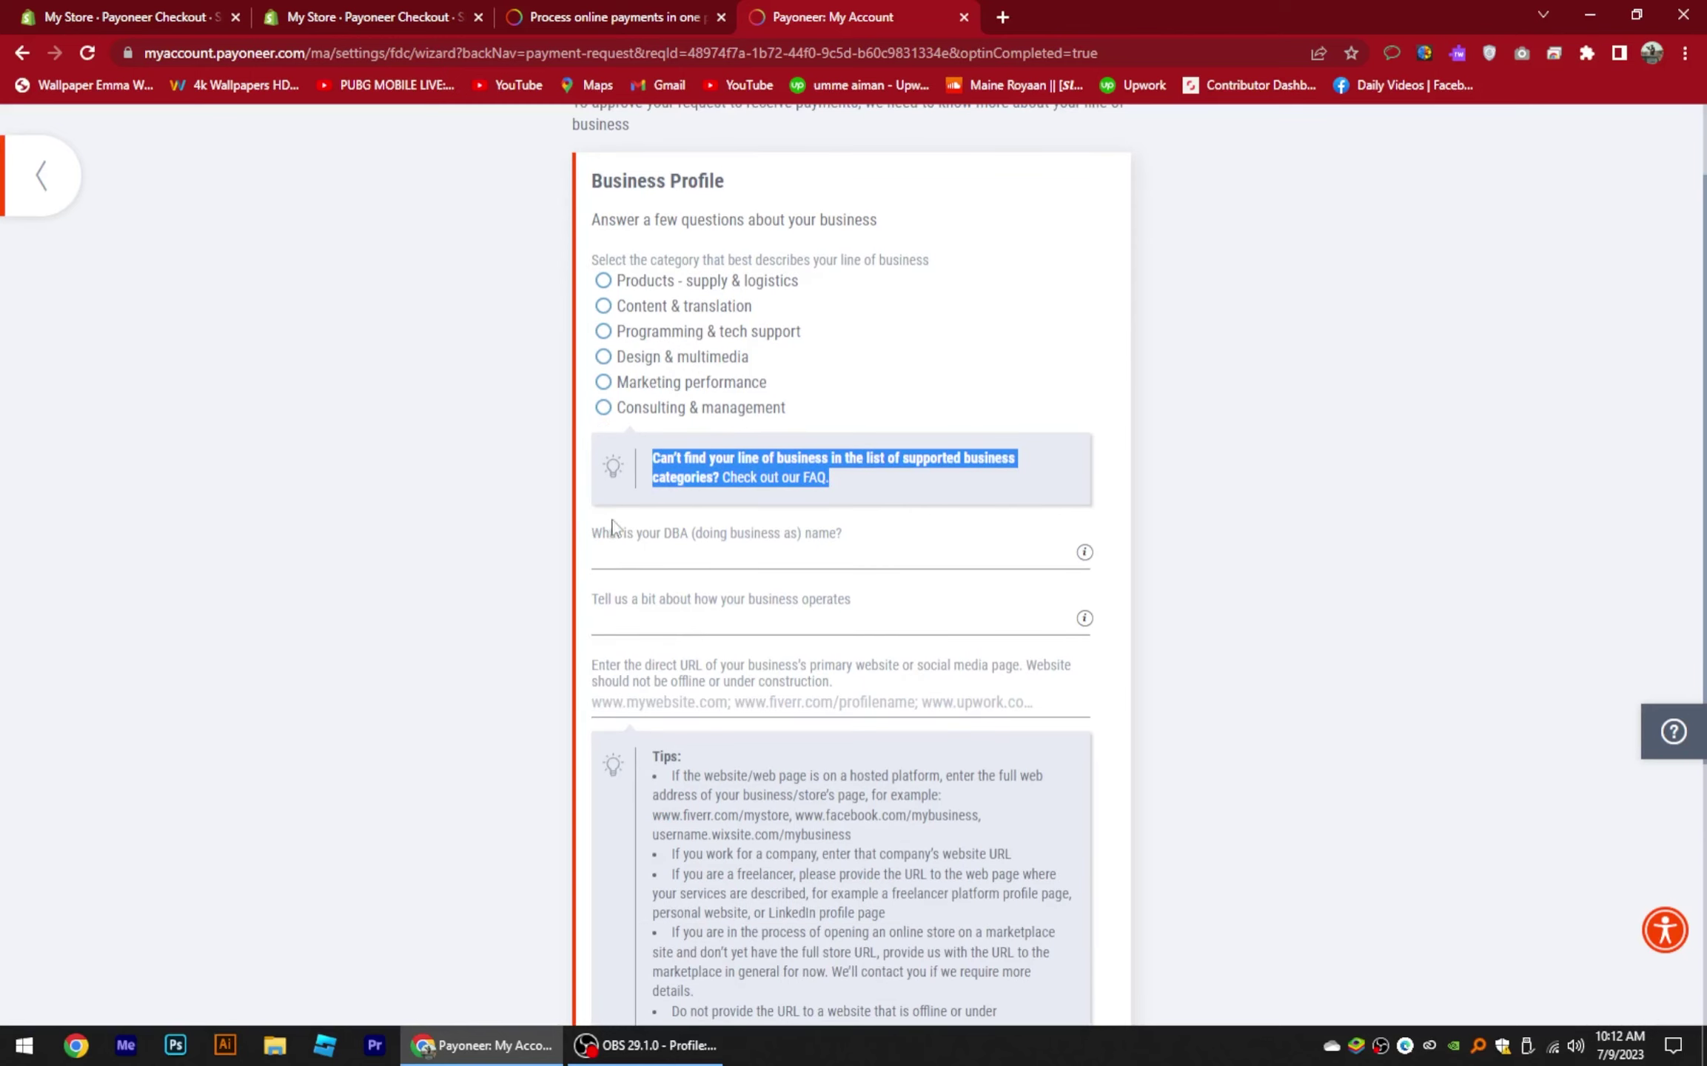
pyautogui.moveTo(592, 534); pyautogui.dragTo(849, 546)
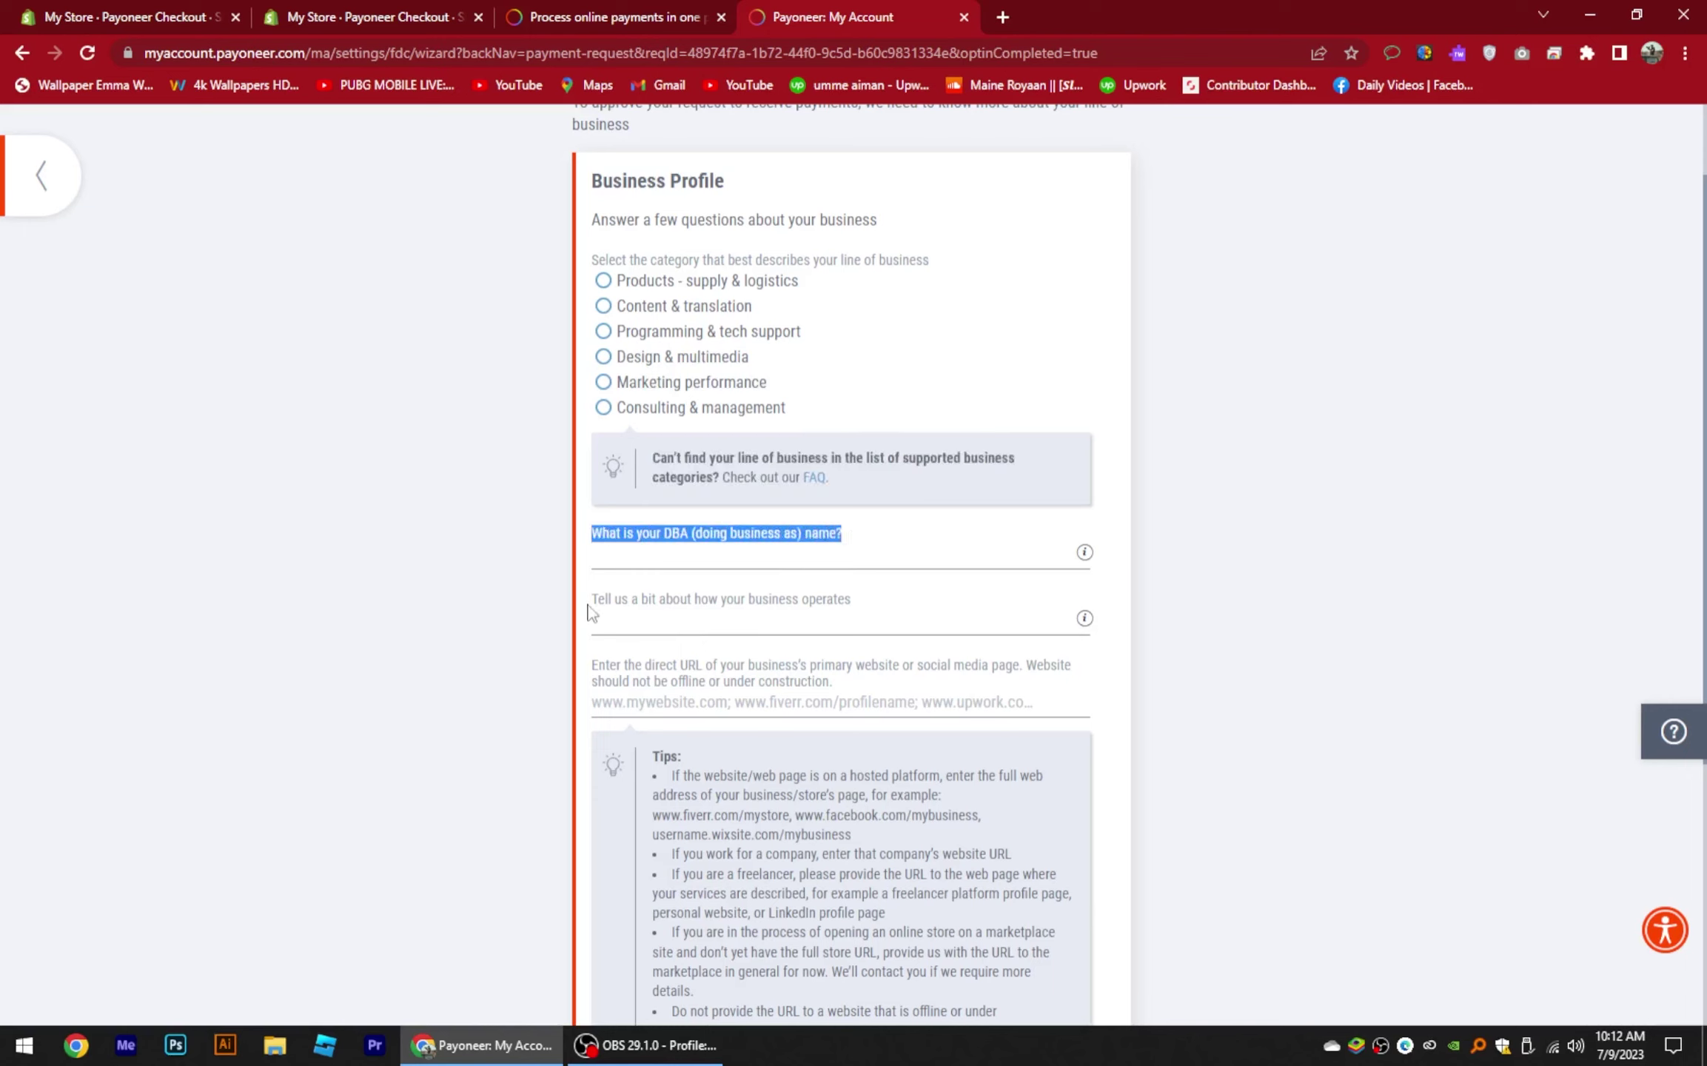
pyautogui.tripleClick(663, 620)
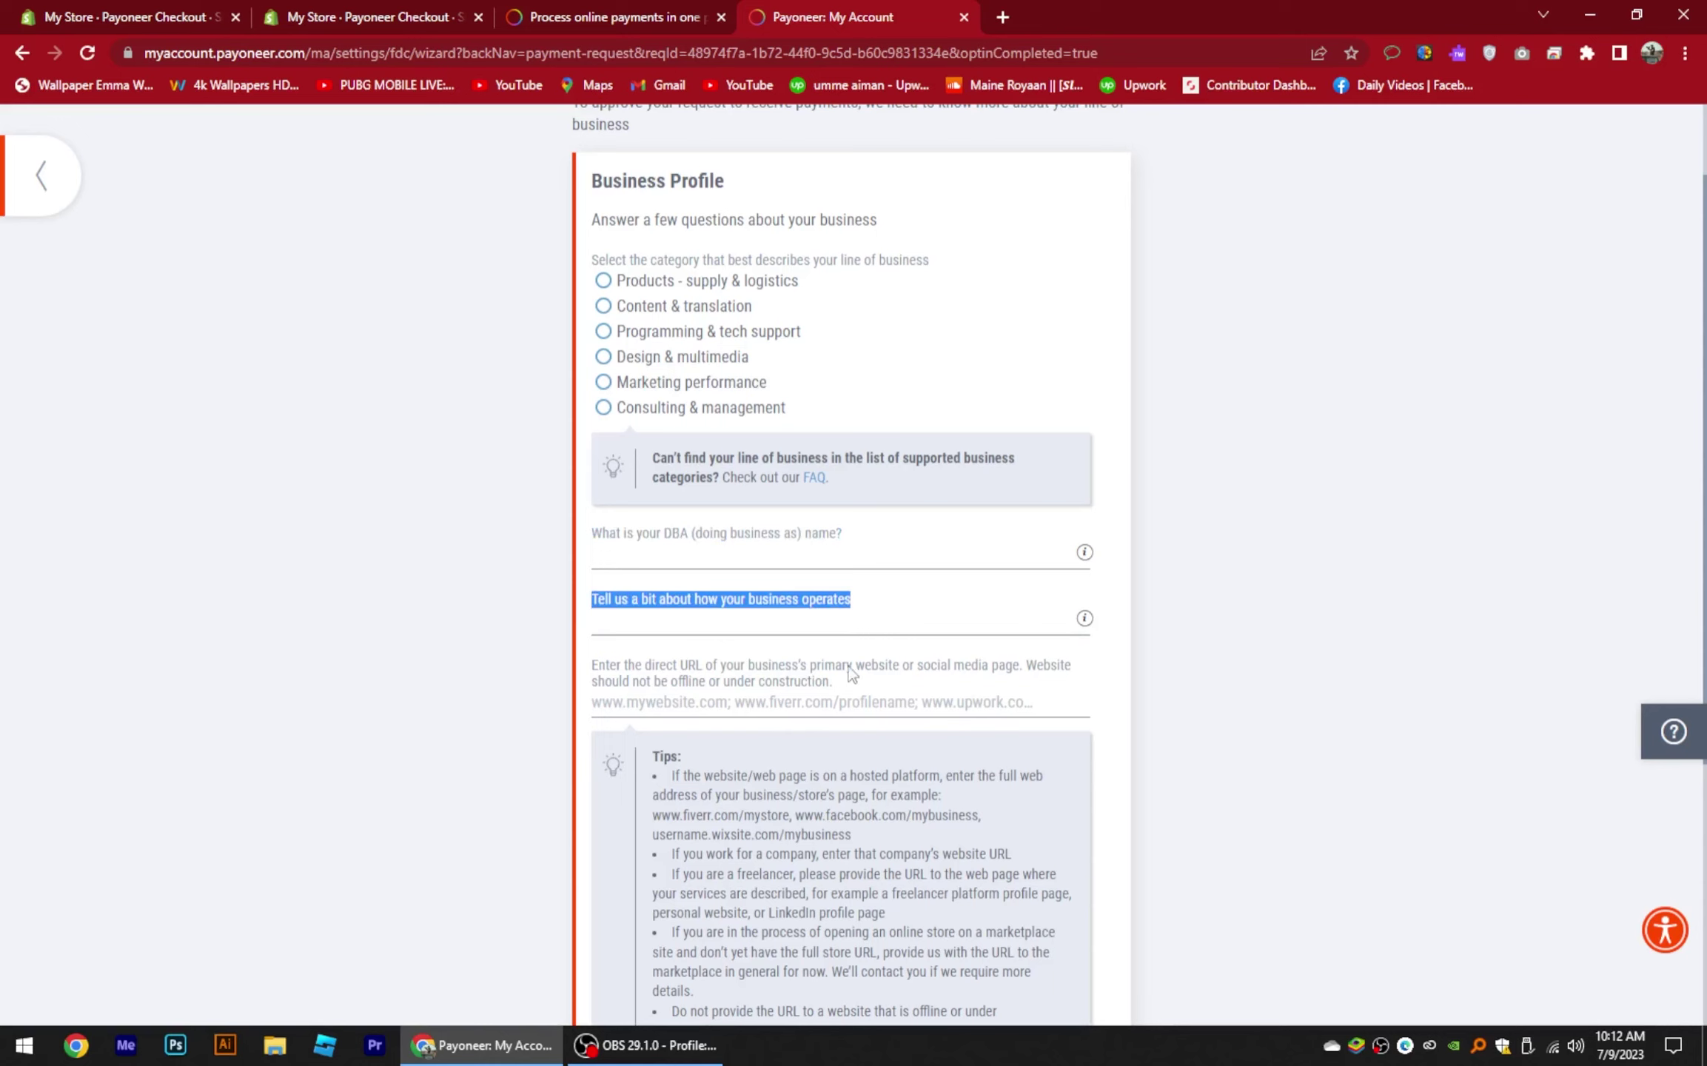
pyautogui.scroll(-3, 837, 678)
pyautogui.scroll(-1, 836, 679)
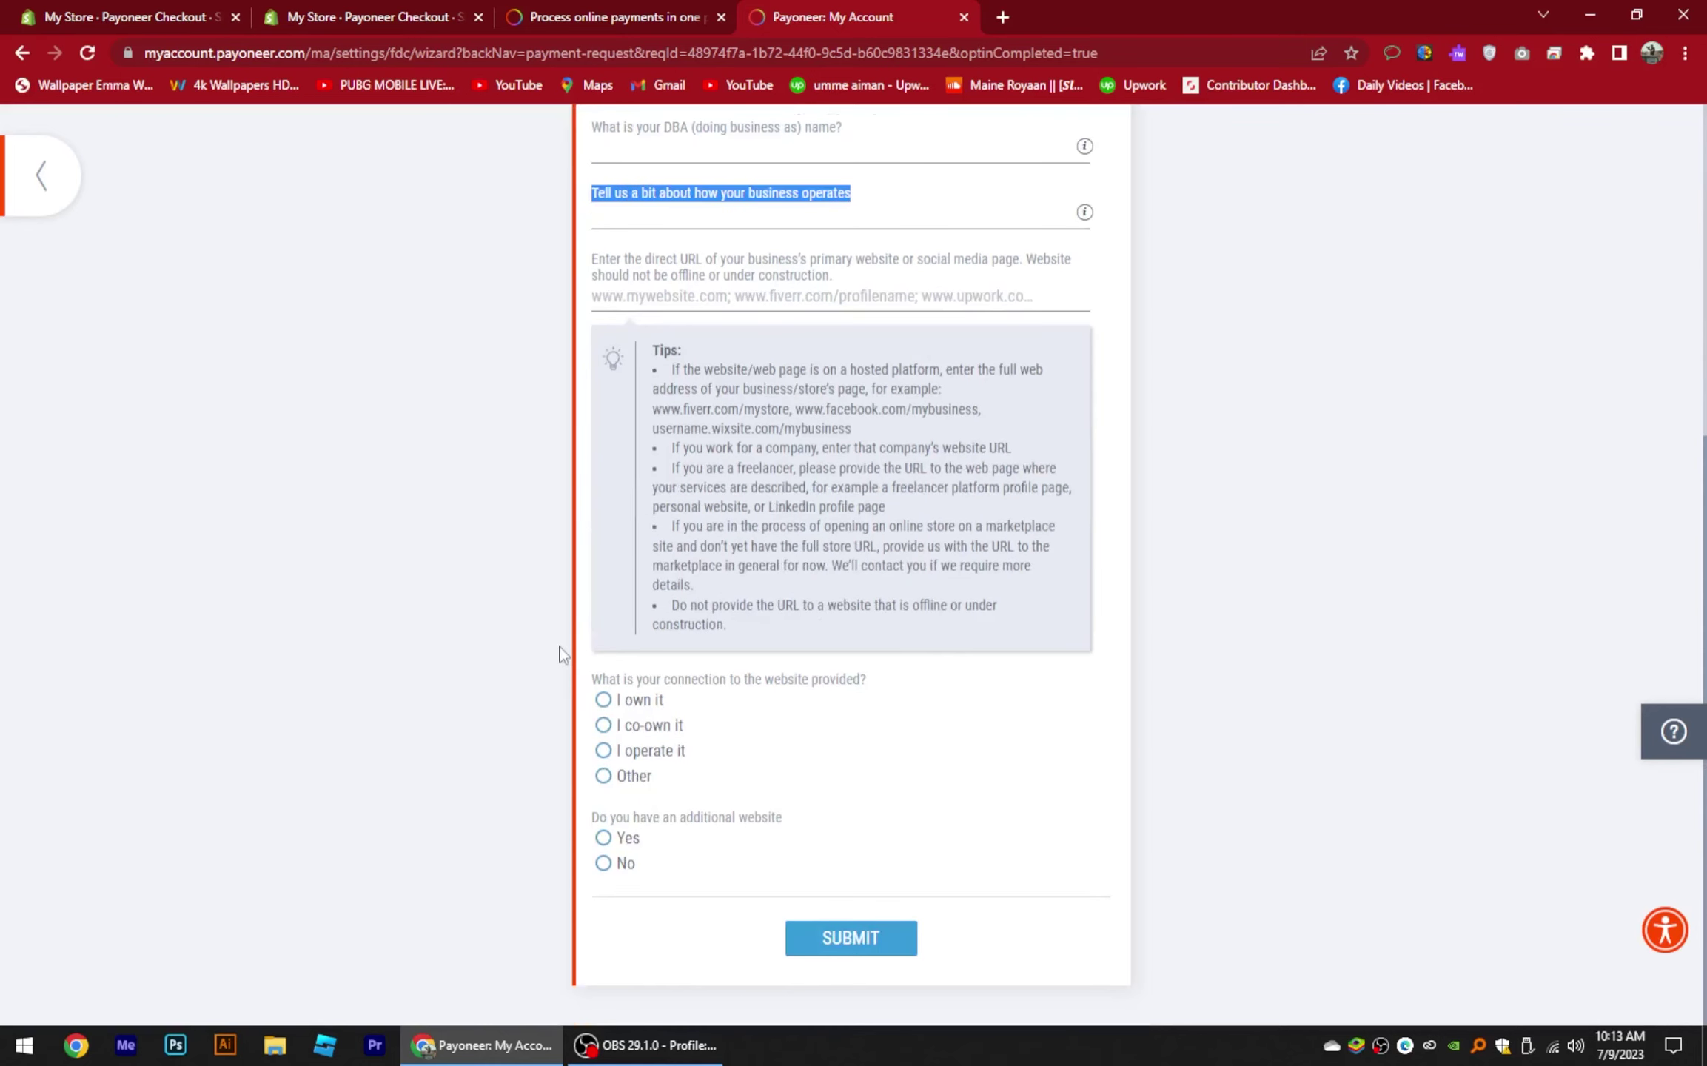
pyautogui.moveTo(588, 679); pyautogui.dragTo(885, 670)
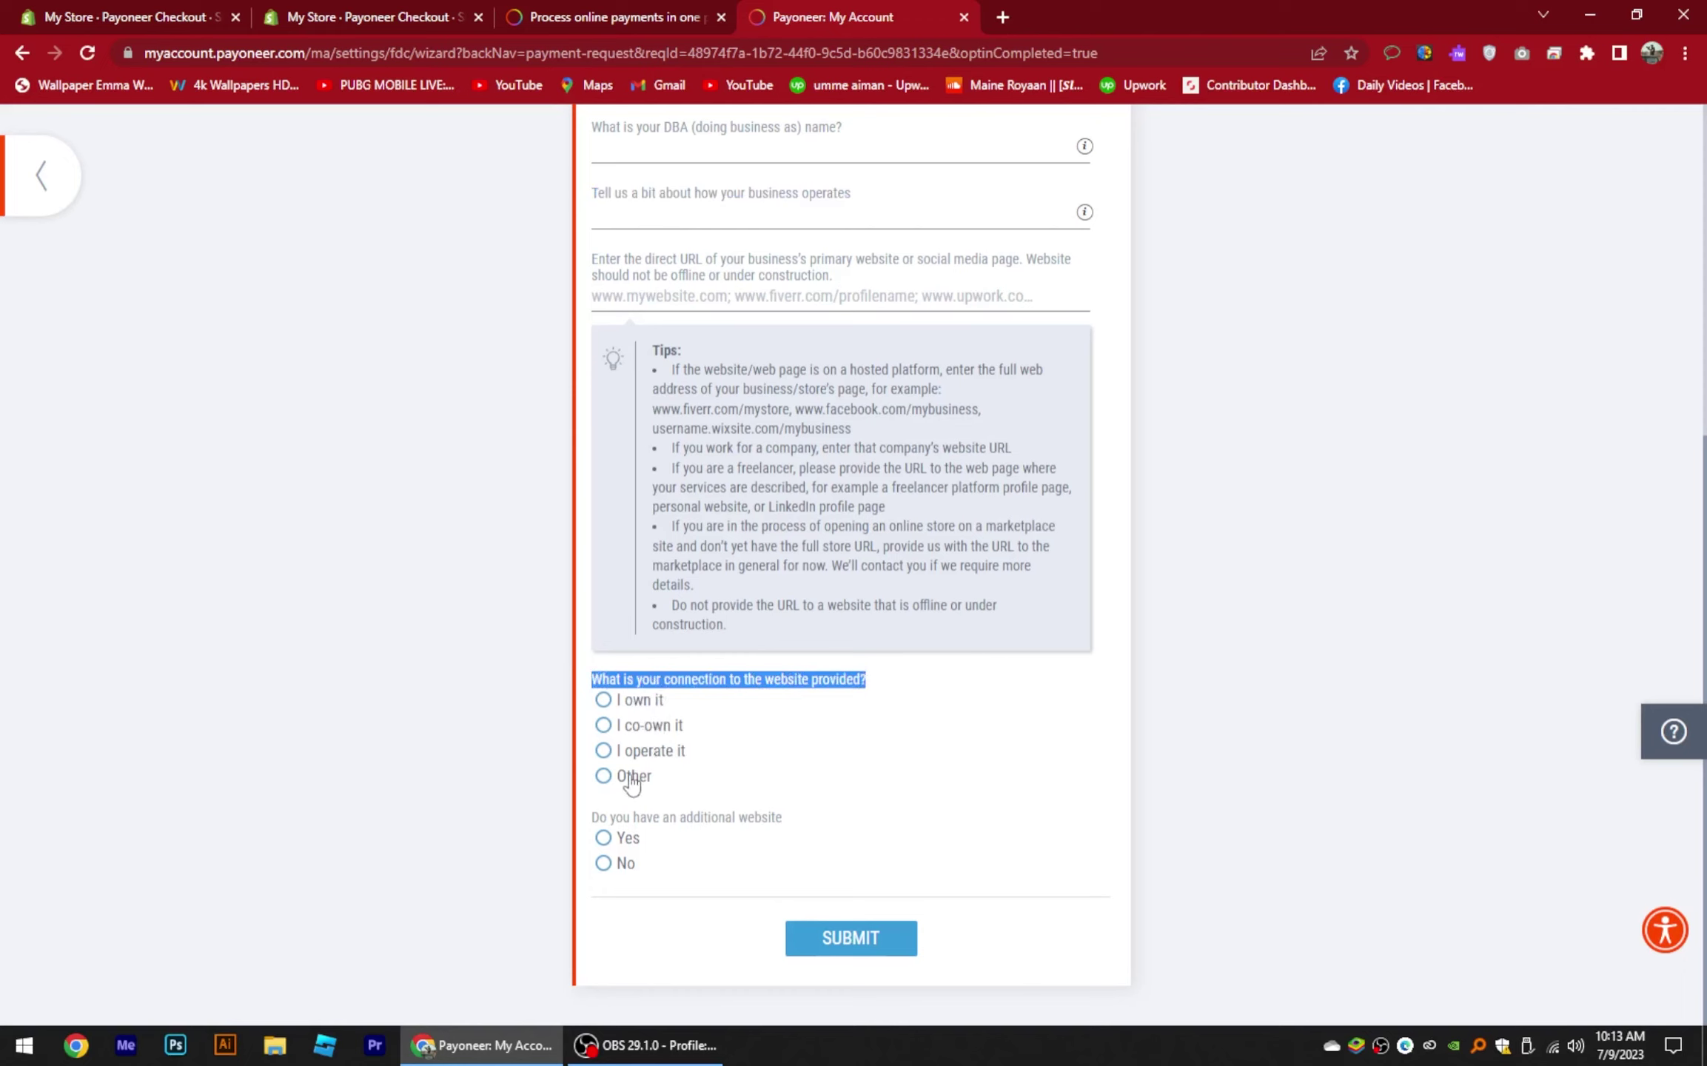
pyautogui.click(585, 820)
pyautogui.moveTo(585, 821); pyautogui.dragTo(794, 822)
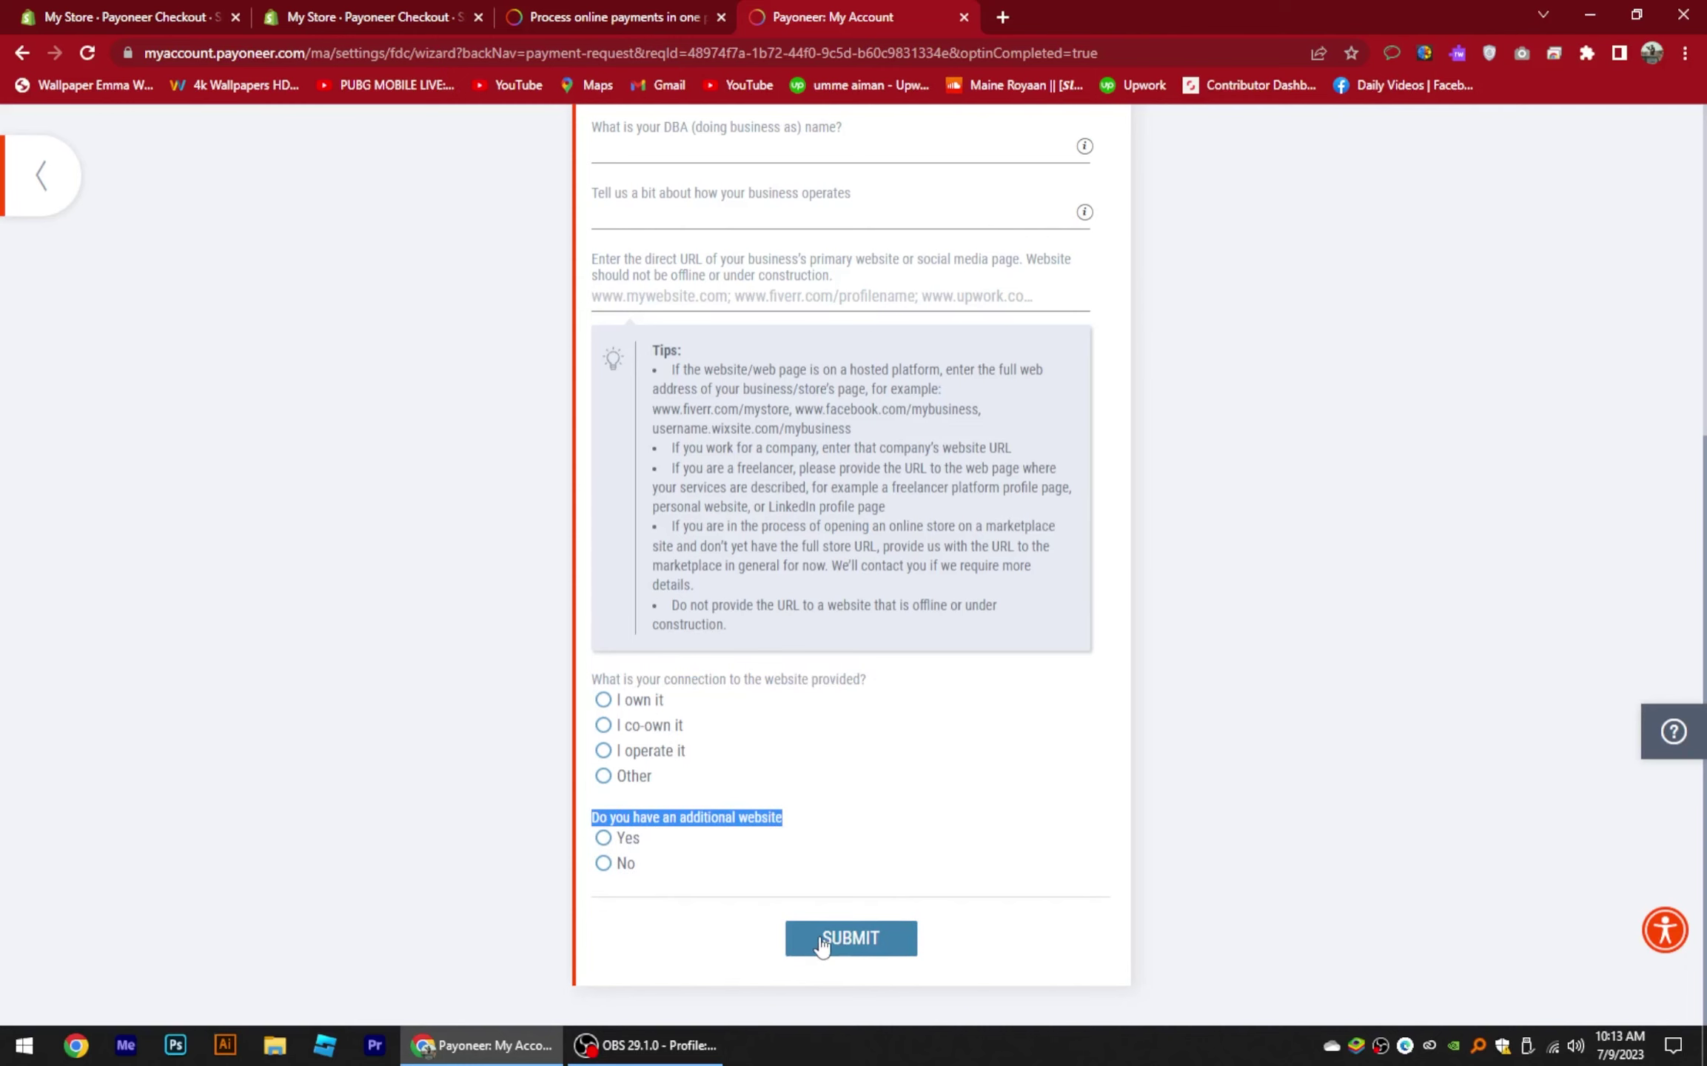
pyautogui.click(821, 944)
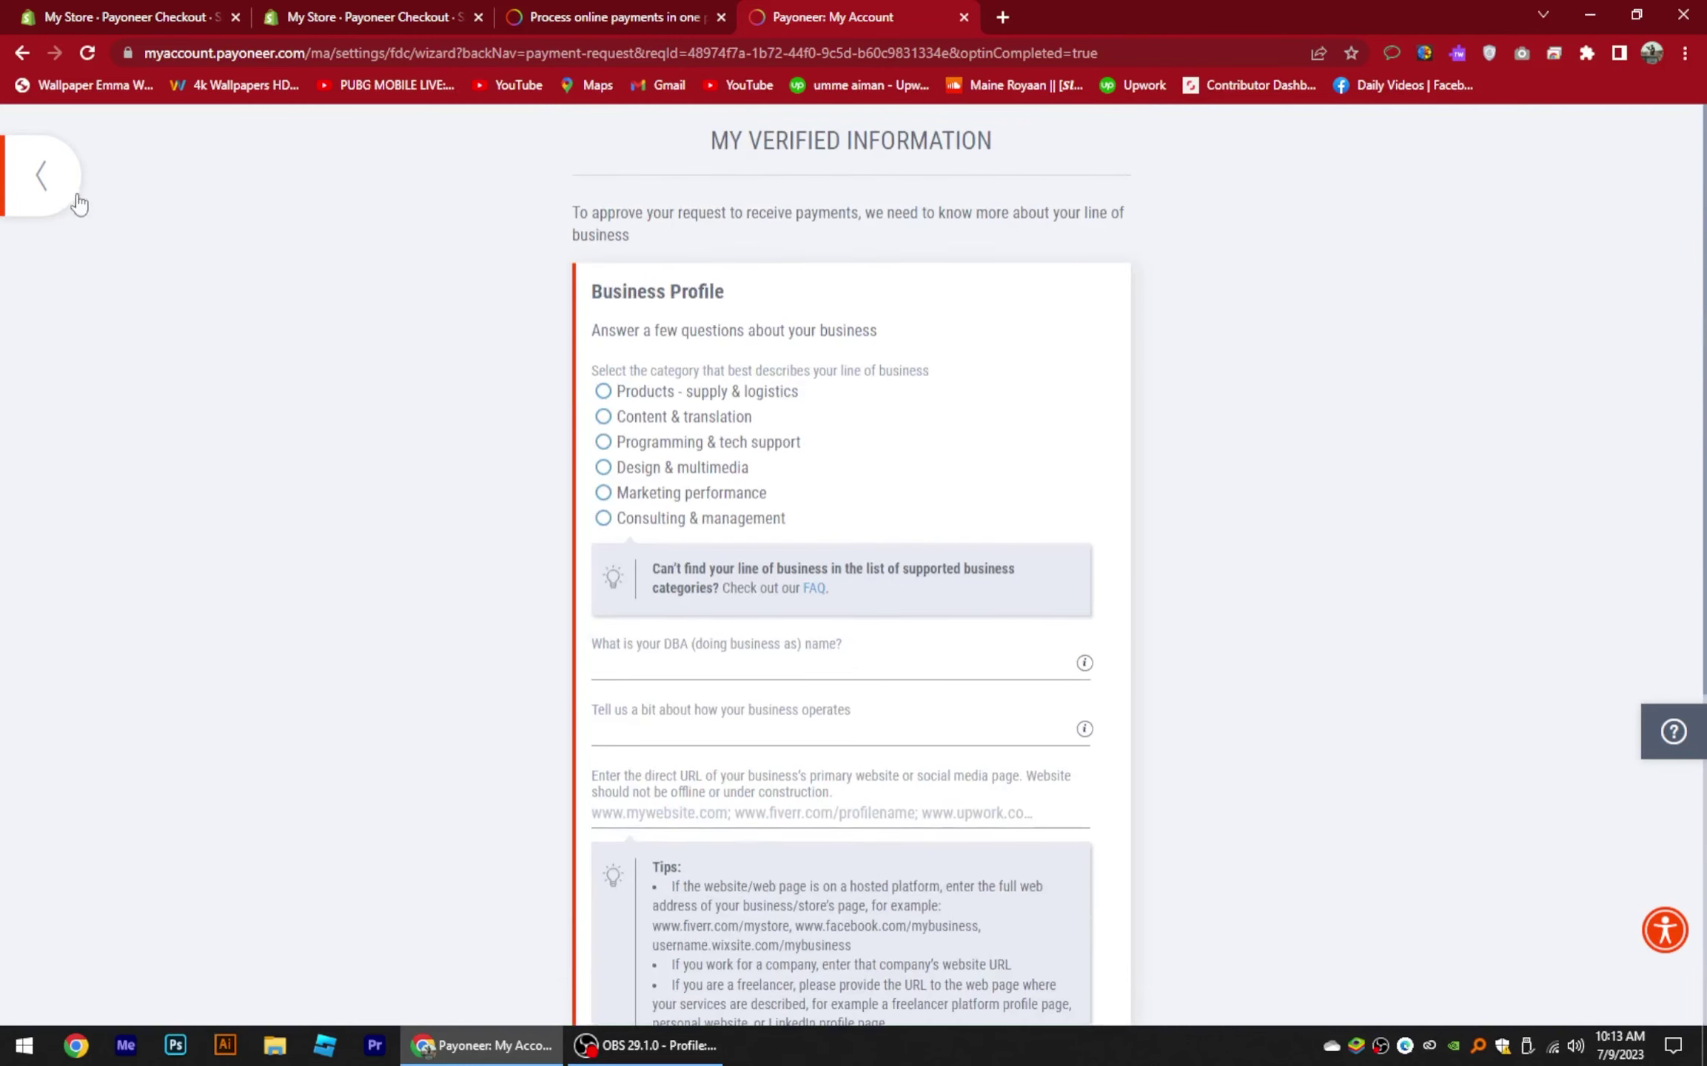
pyautogui.click(26, 194)
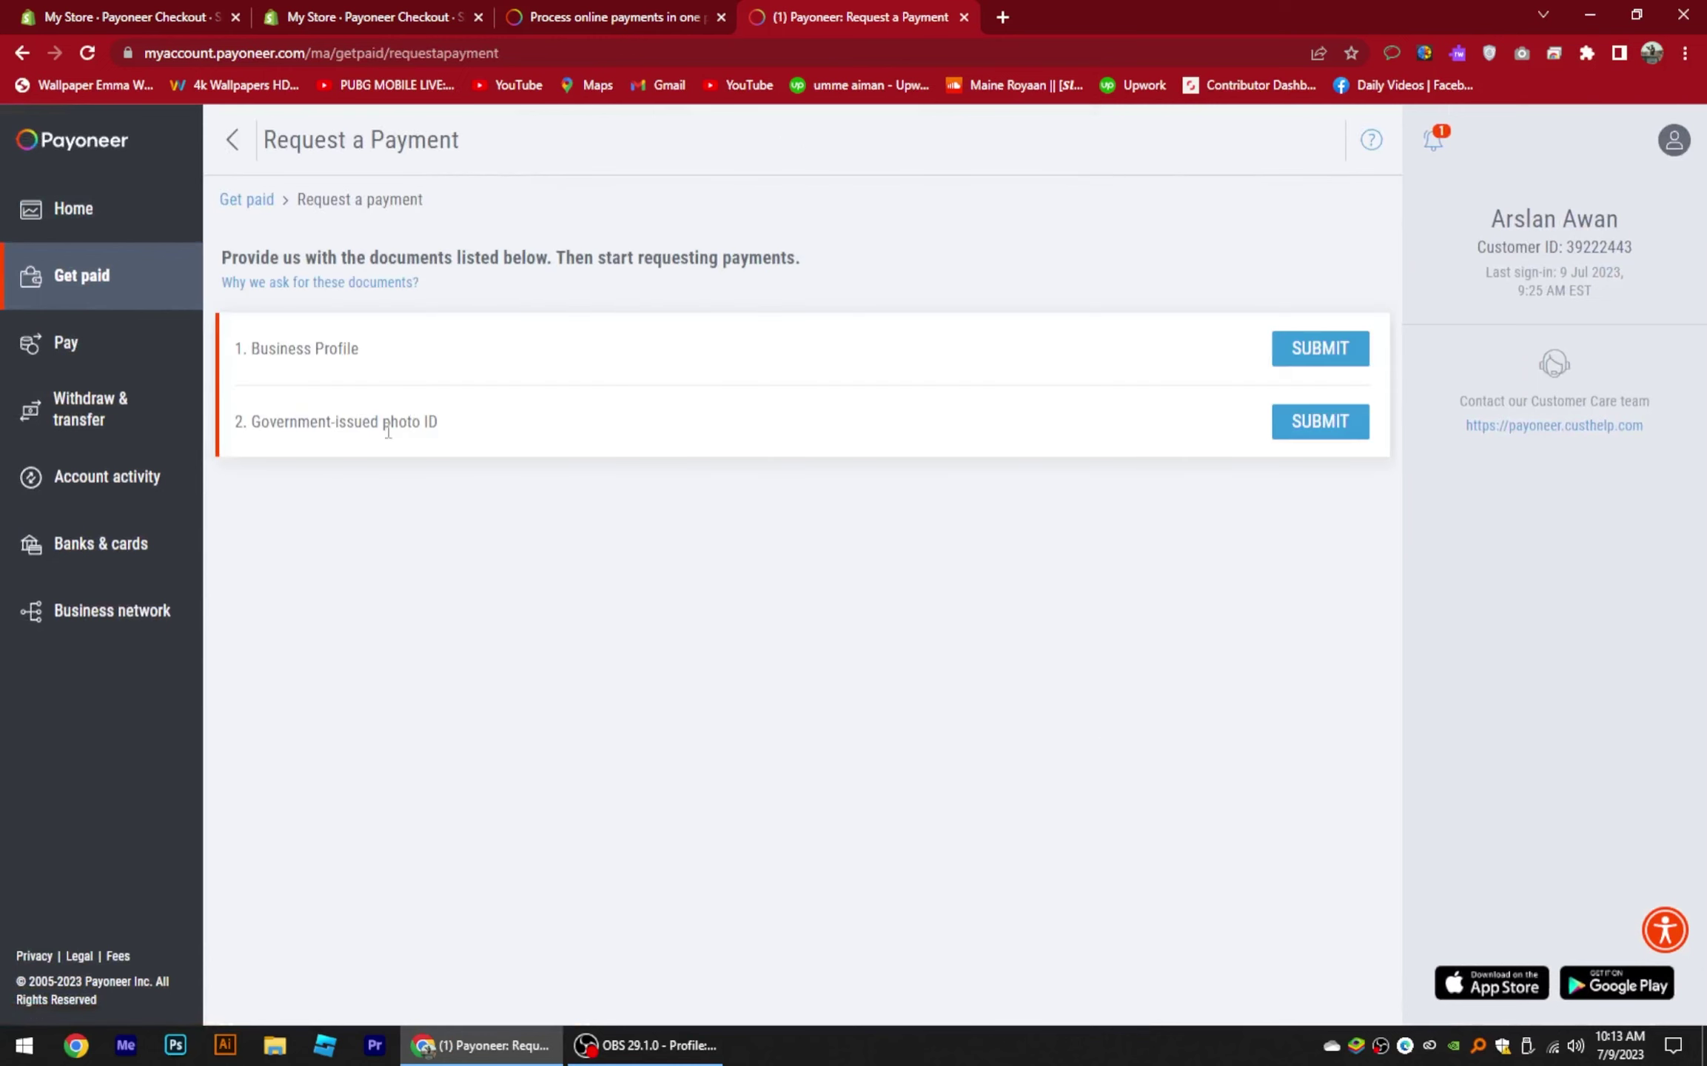
pyautogui.click(1331, 422)
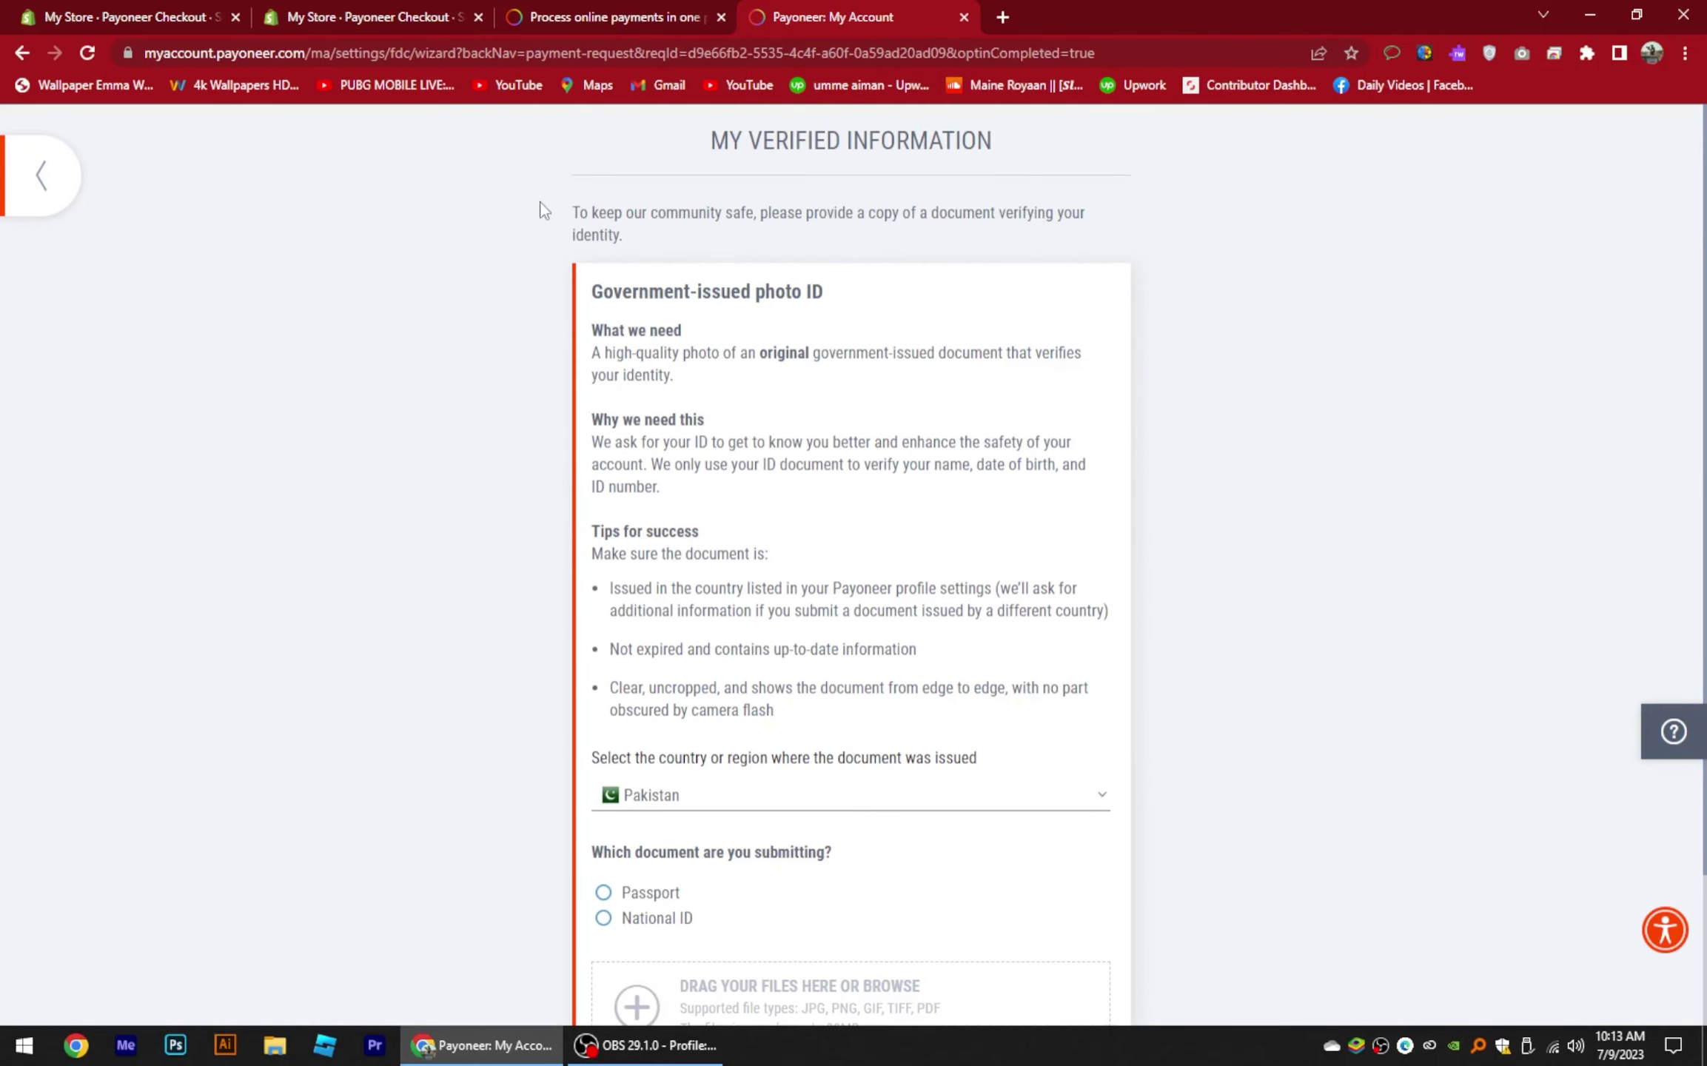
pyautogui.moveTo(589, 210); pyautogui.dragTo(650, 237)
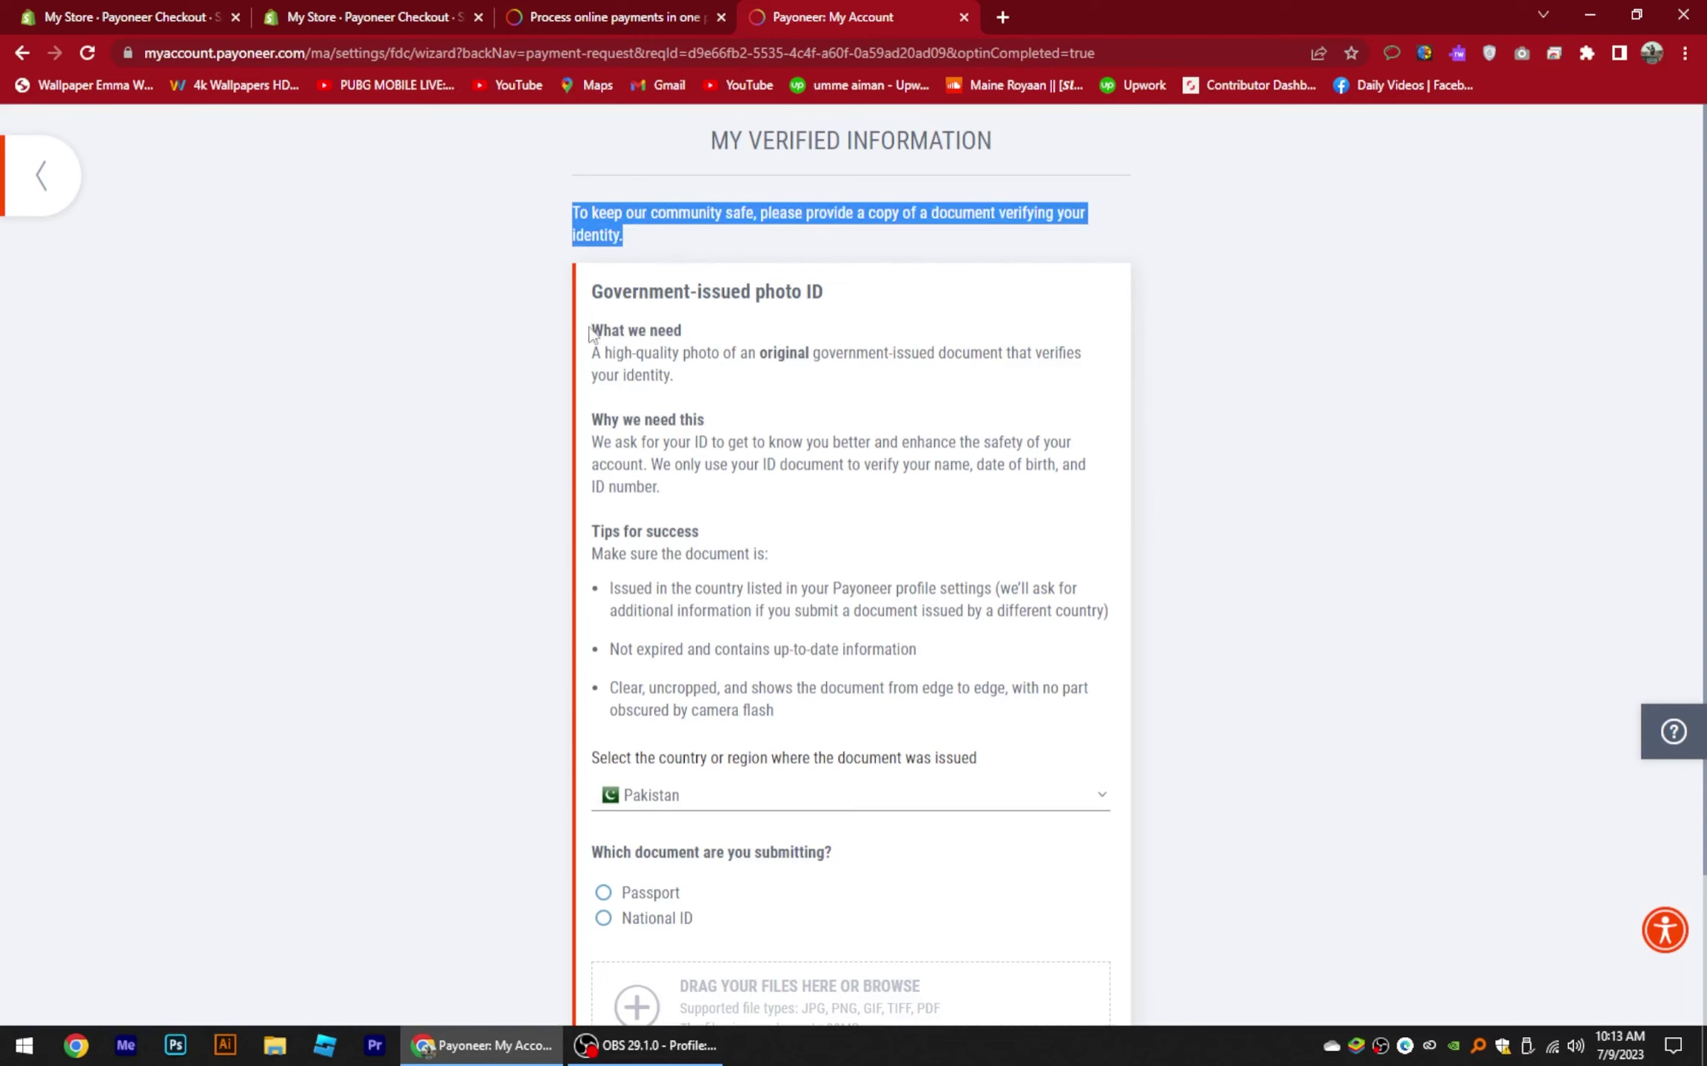
pyautogui.moveTo(592, 333); pyautogui.dragTo(686, 328)
pyautogui.click(652, 424)
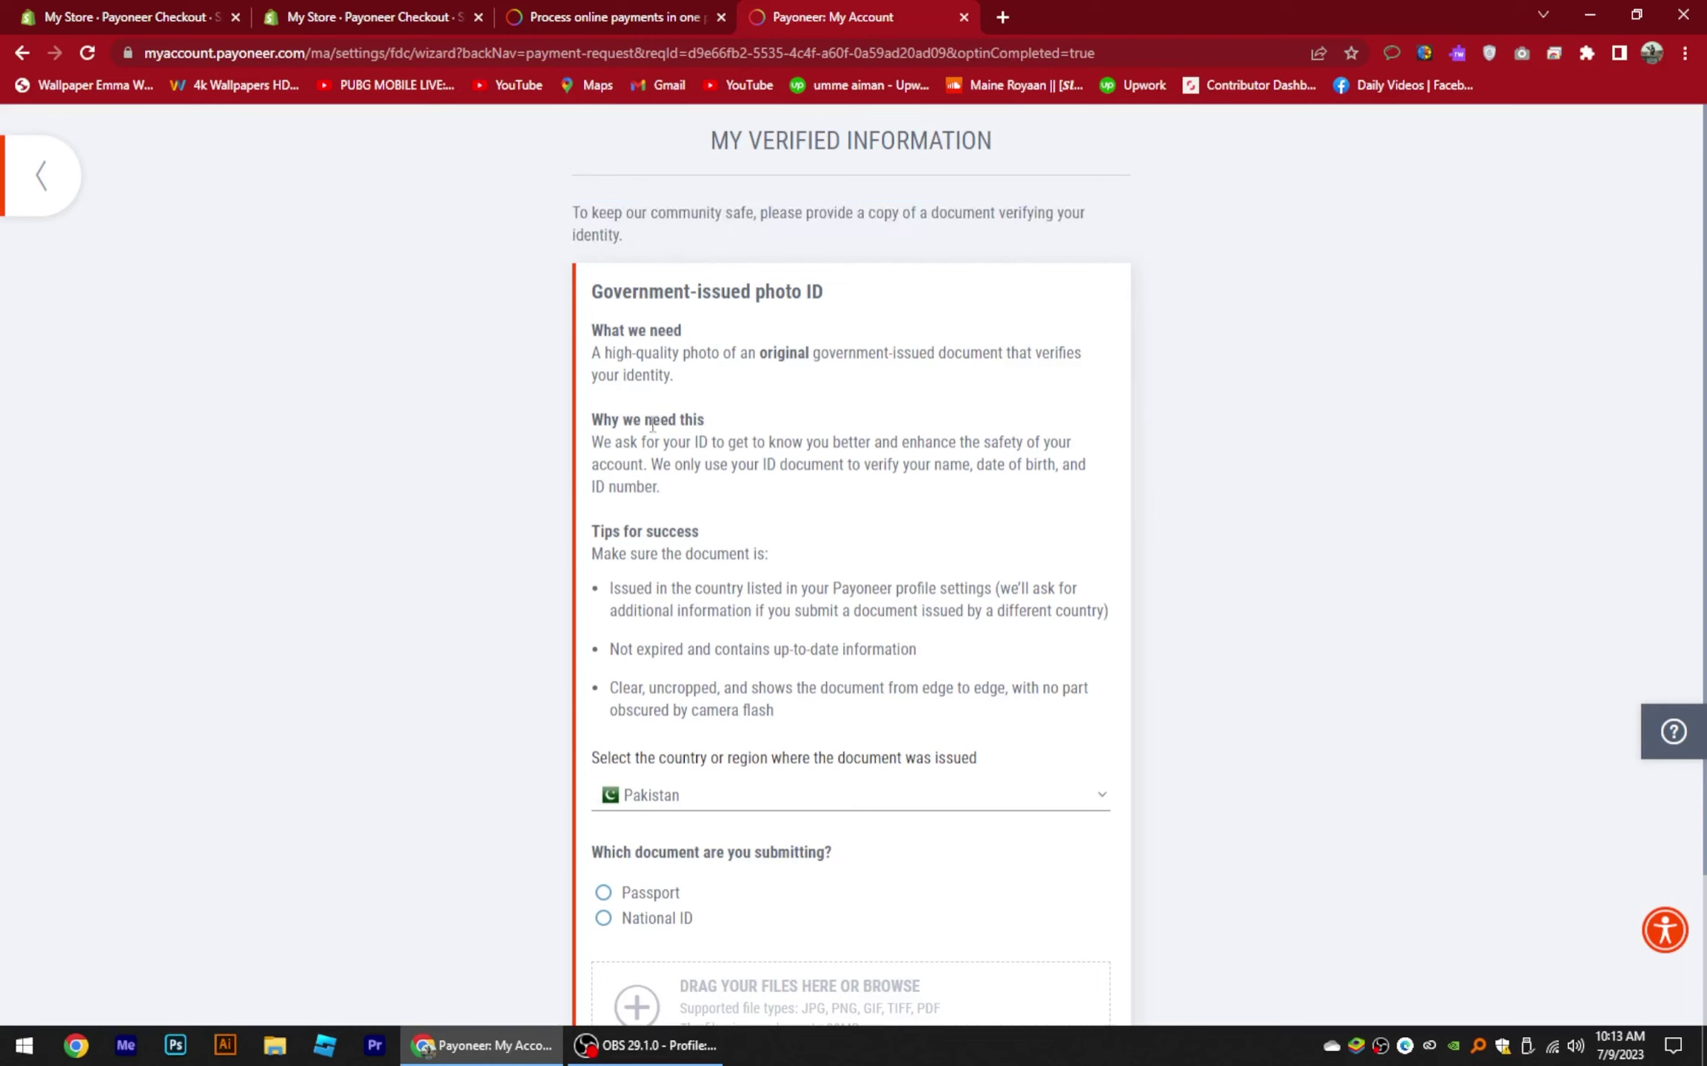
pyautogui.moveTo(585, 423); pyautogui.dragTo(721, 420)
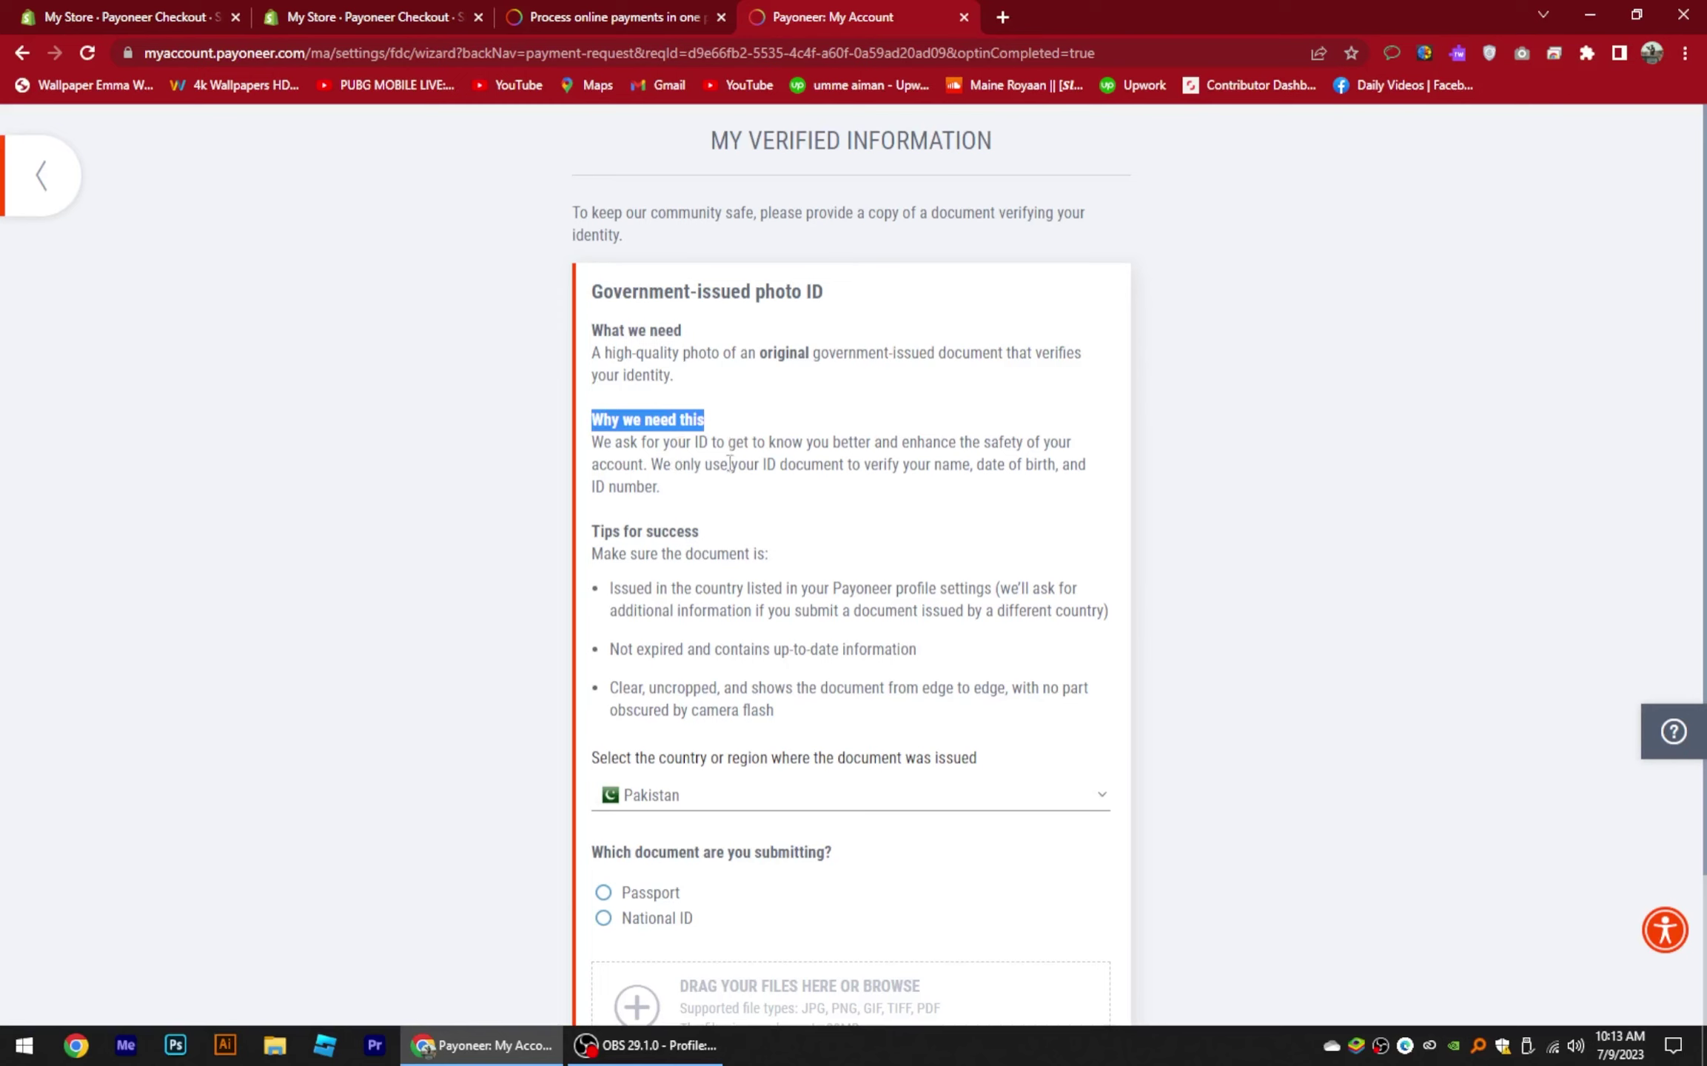
pyautogui.moveTo(935, 465); pyautogui.dragTo(1047, 465)
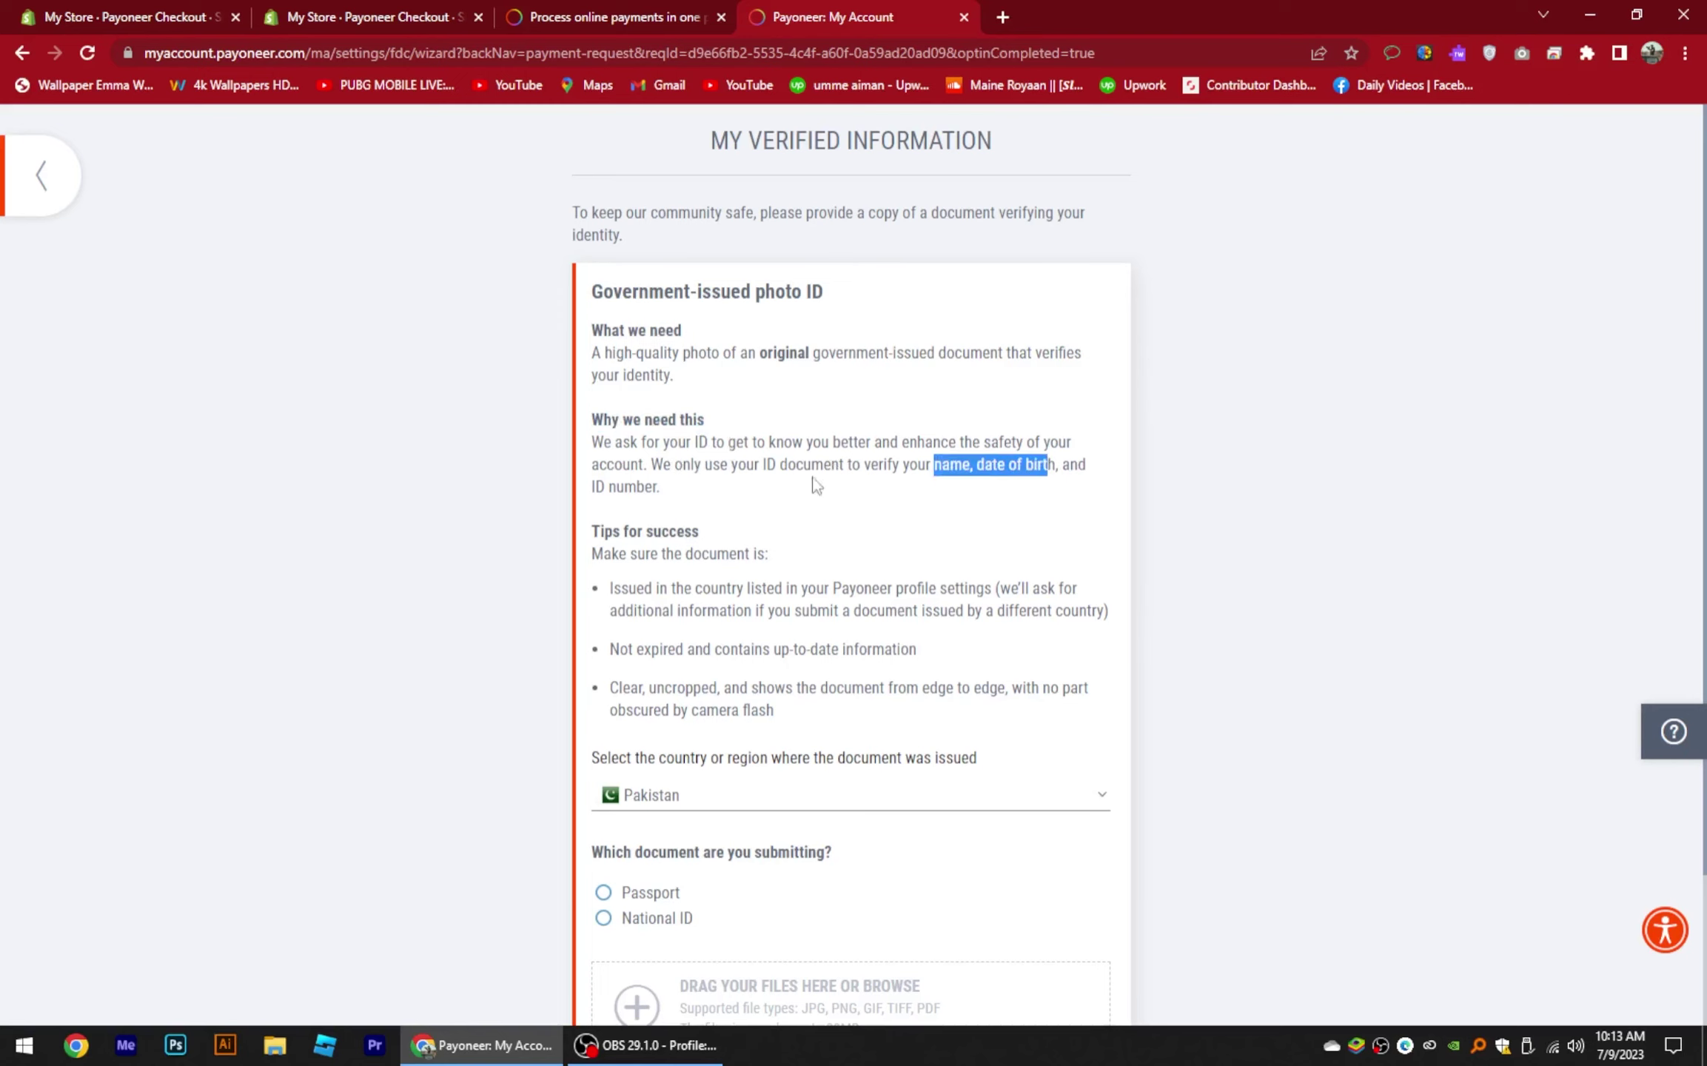
pyautogui.moveTo(593, 487); pyautogui.dragTo(666, 487)
pyautogui.click(715, 487)
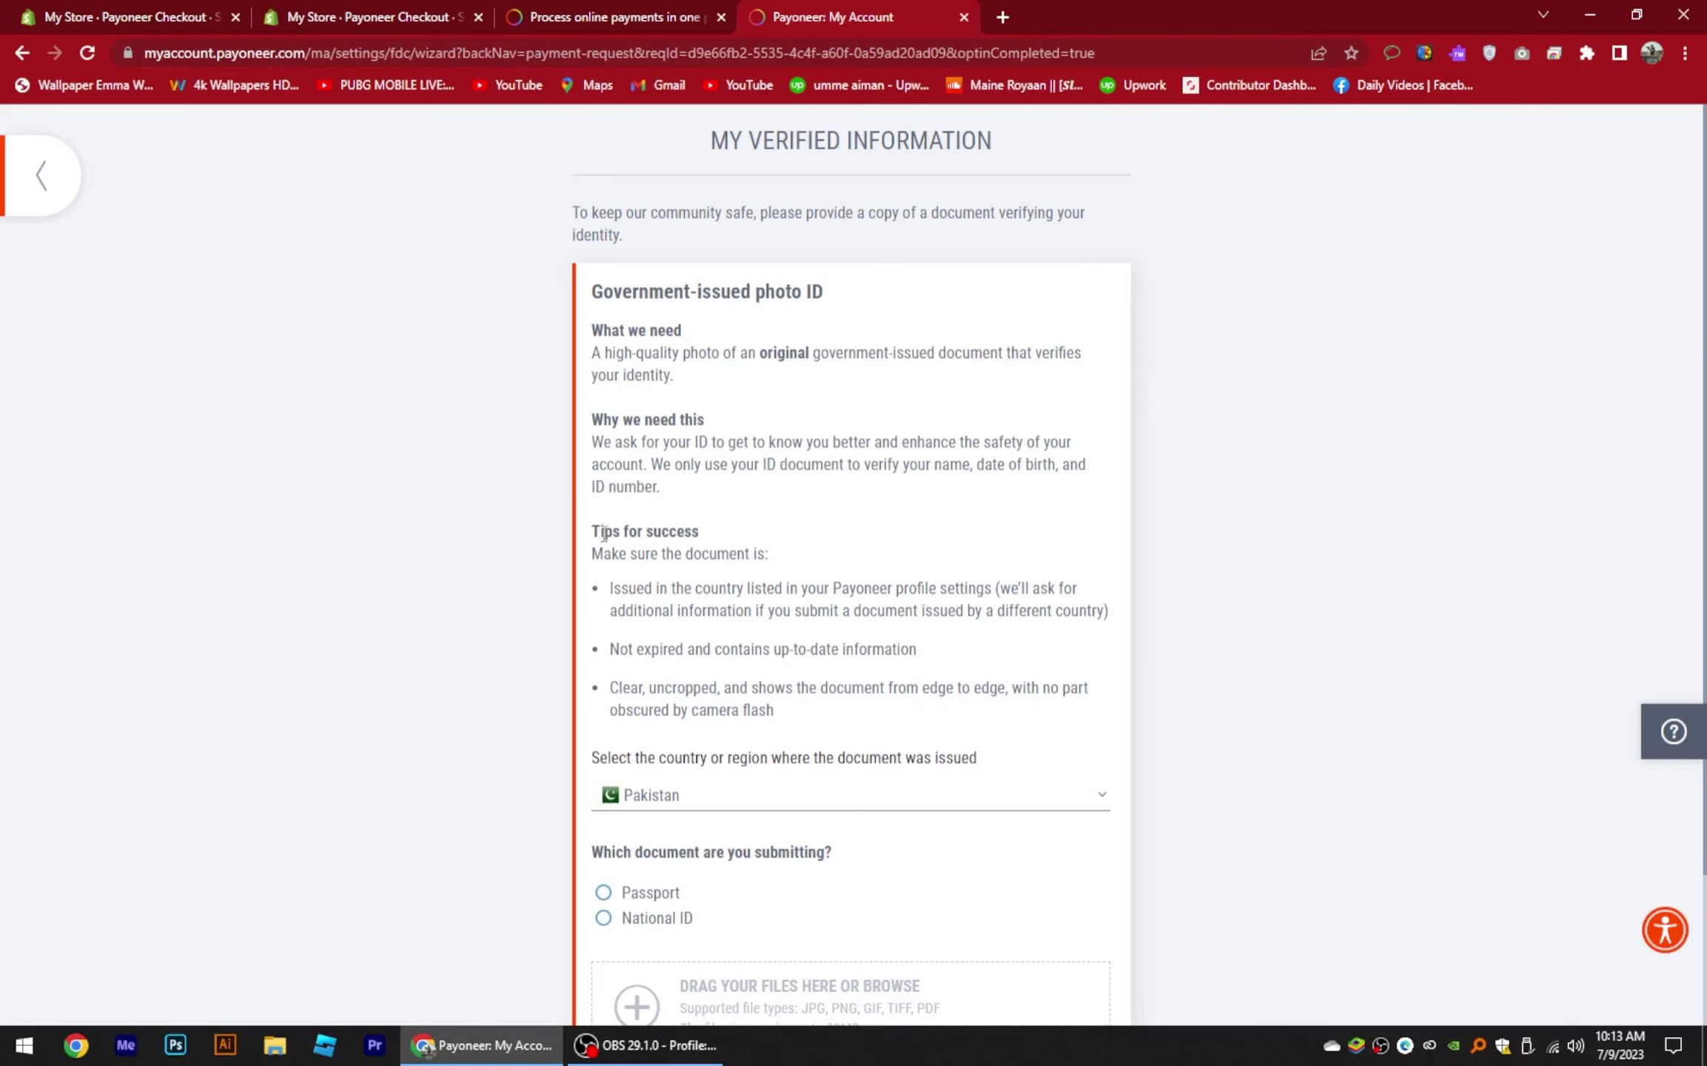
pyautogui.scroll(-2, 639, 638)
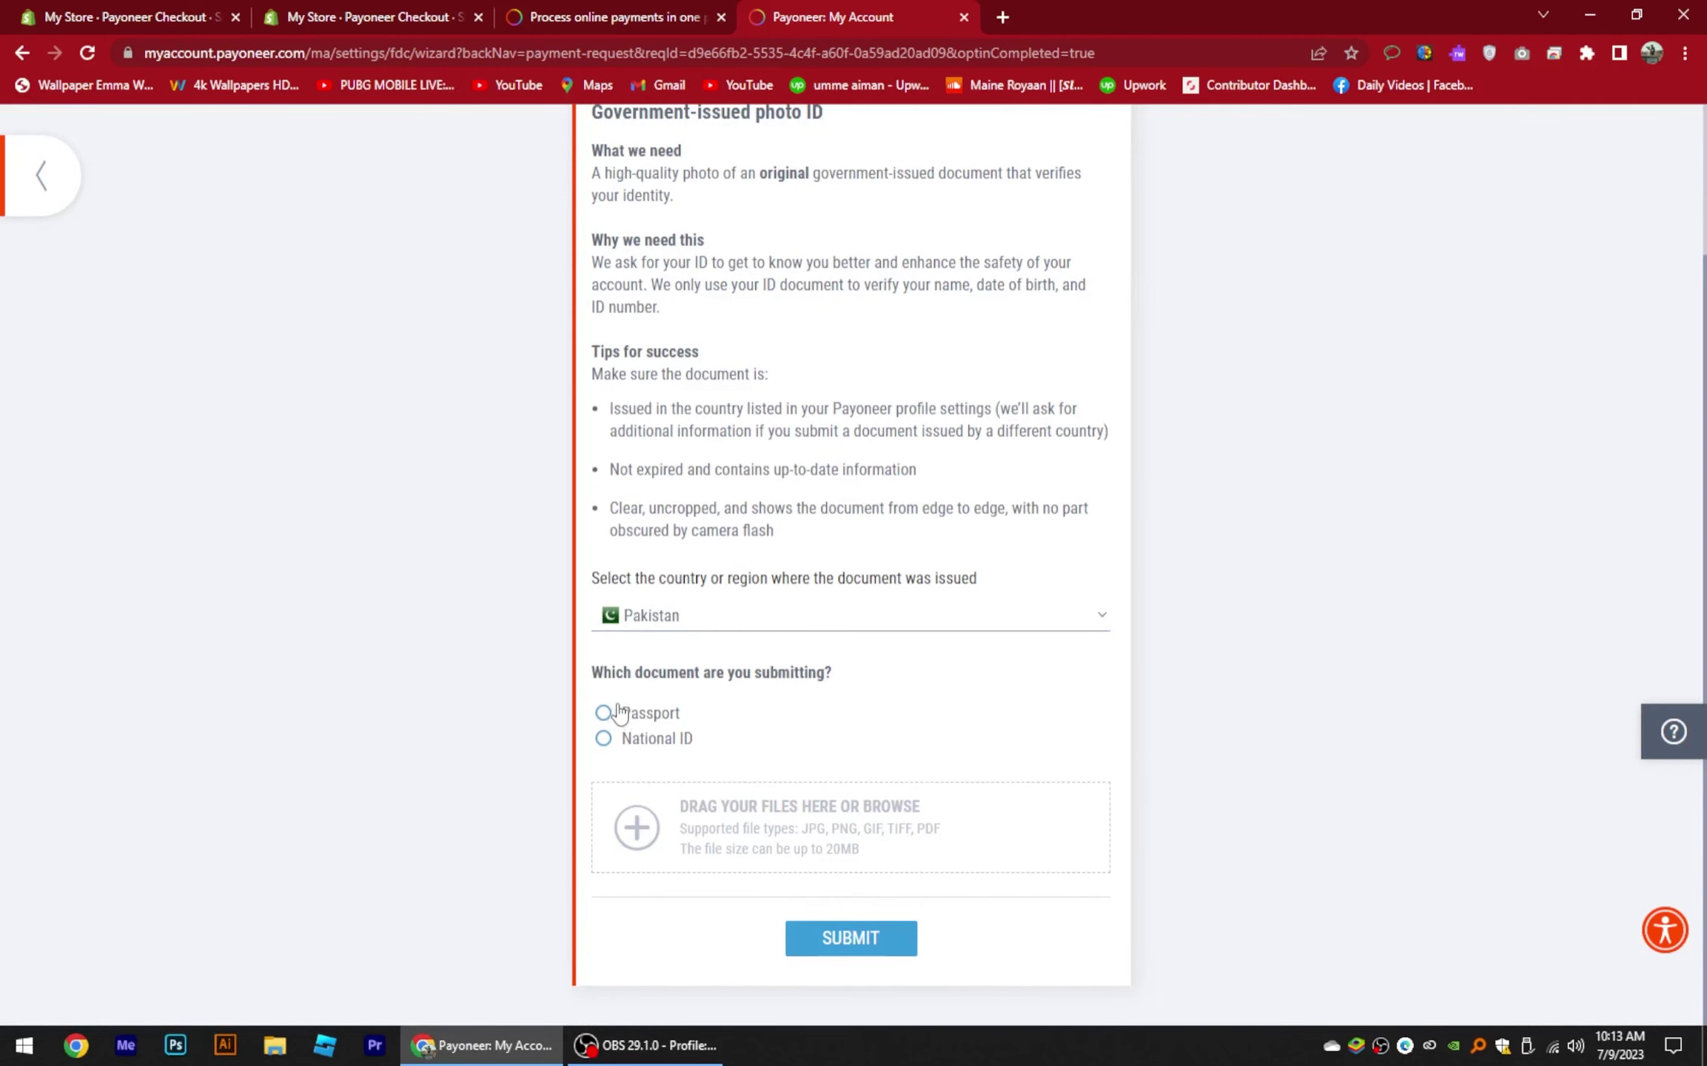
pyautogui.moveTo(594, 677); pyautogui.dragTo(737, 702)
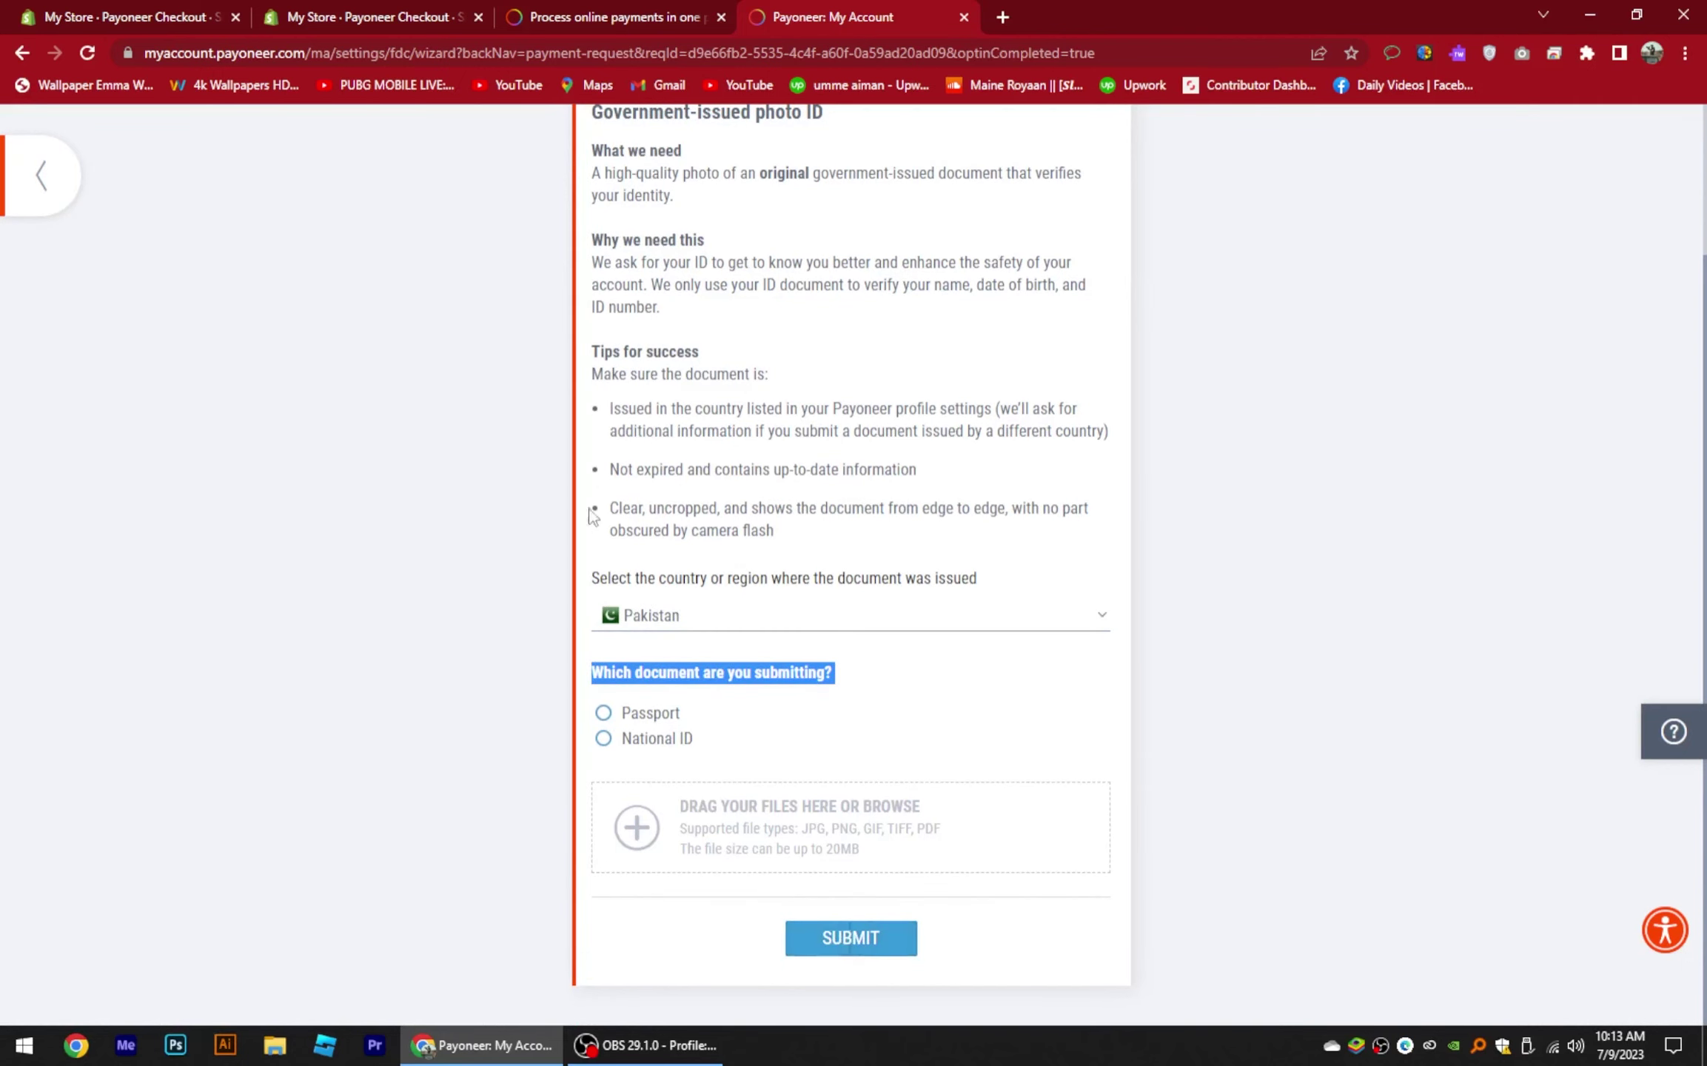
pyautogui.scroll(3, 591, 489)
pyautogui.click(34, 203)
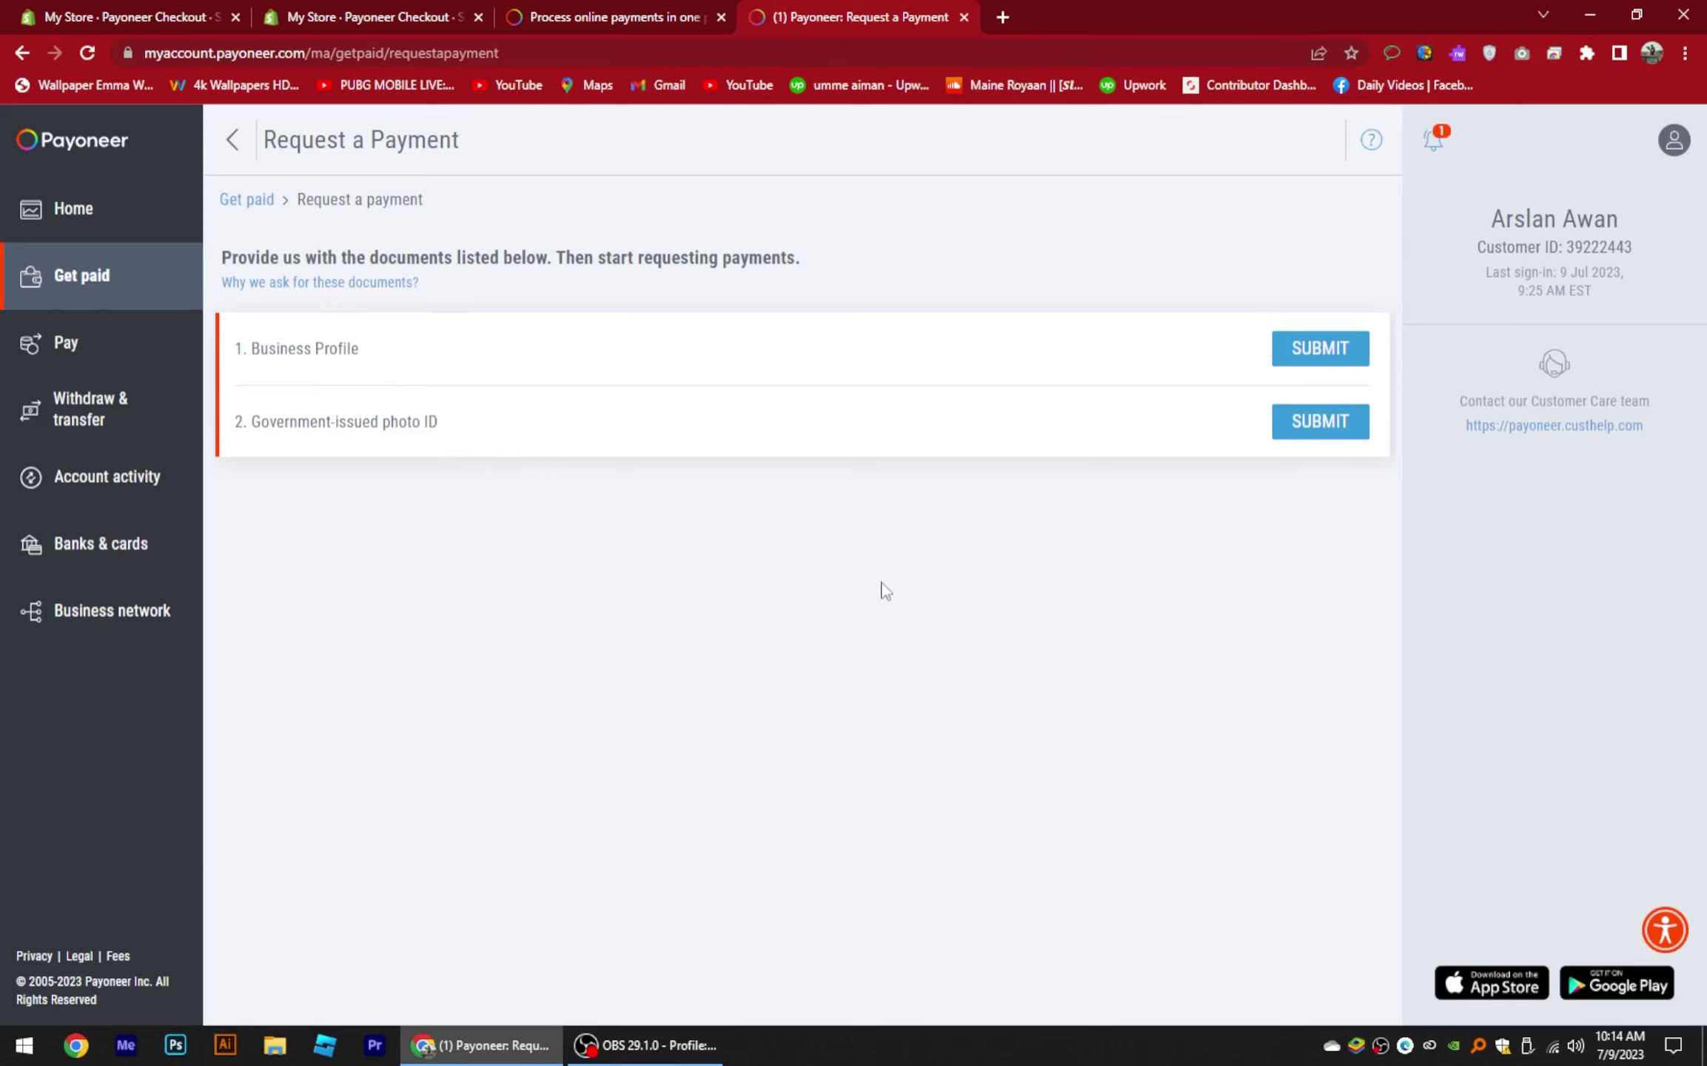
# Step: Open Payoneer's Pay section from the sidebar
pyautogui.click(72, 346)
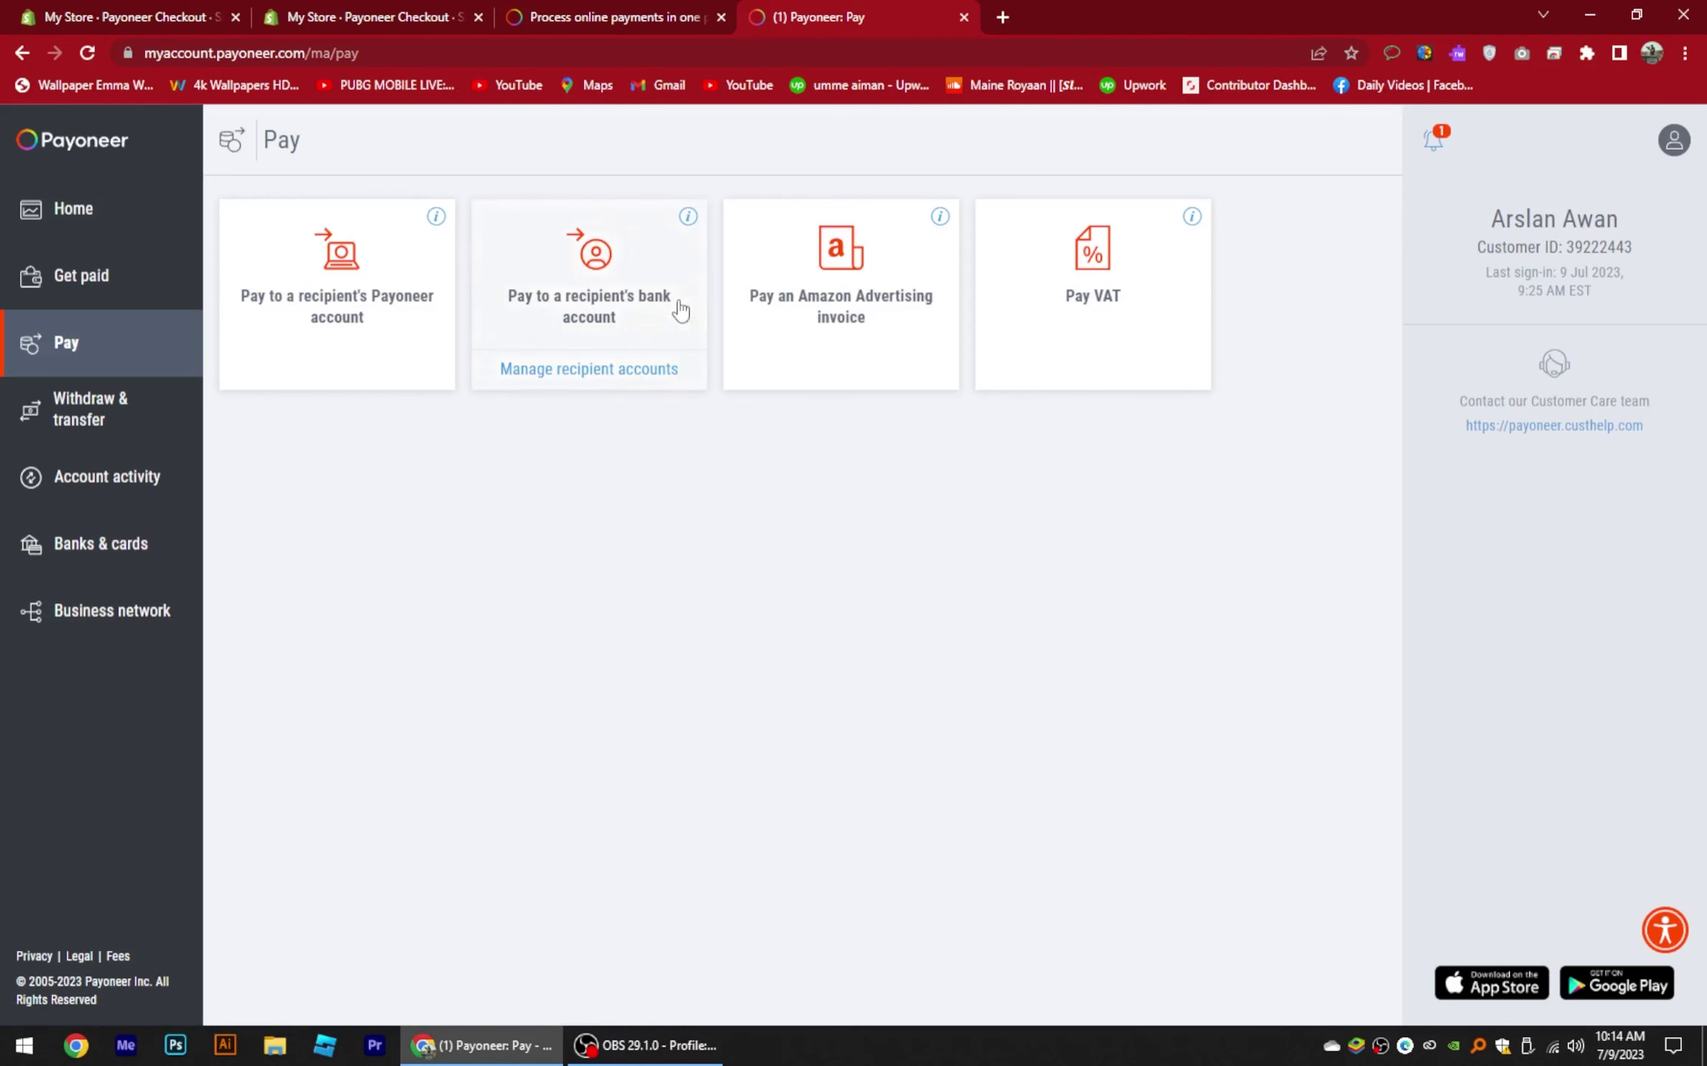
# Step: Dismiss the signup modal on the Payoneer Checkout page, read the headline, and return to Shopify
pyautogui.click(667, 11)
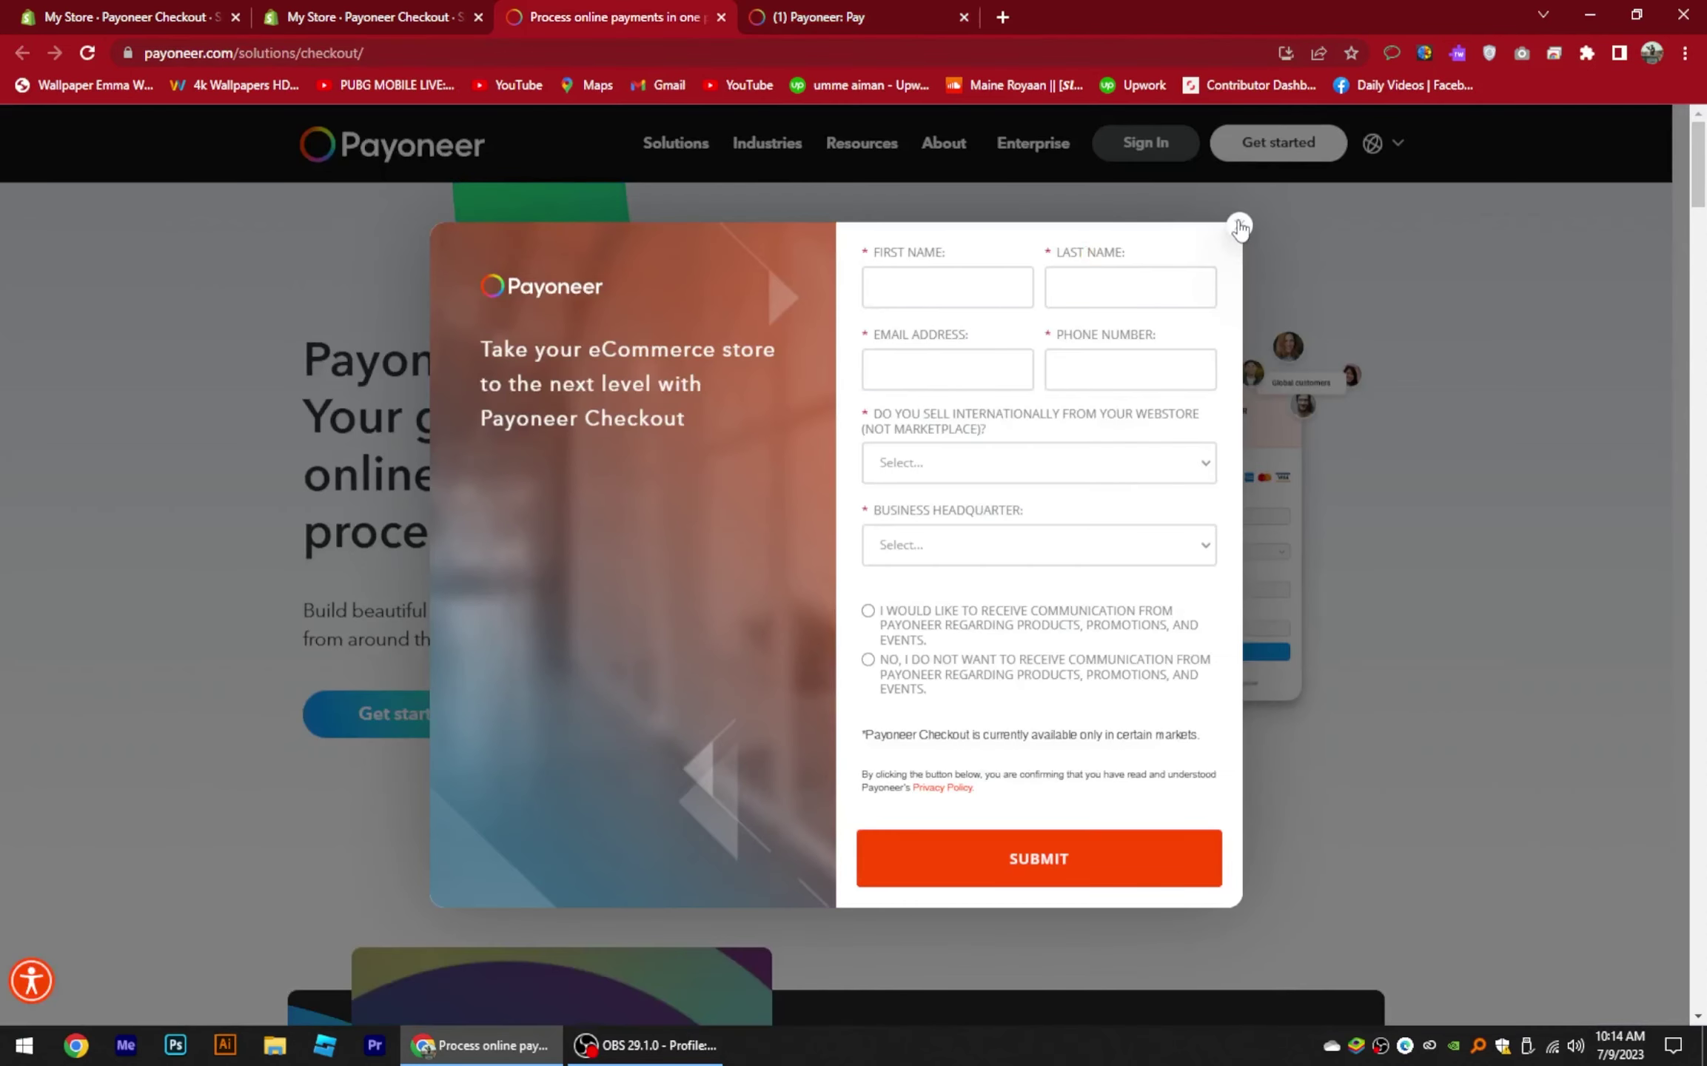
pyautogui.click(1239, 225)
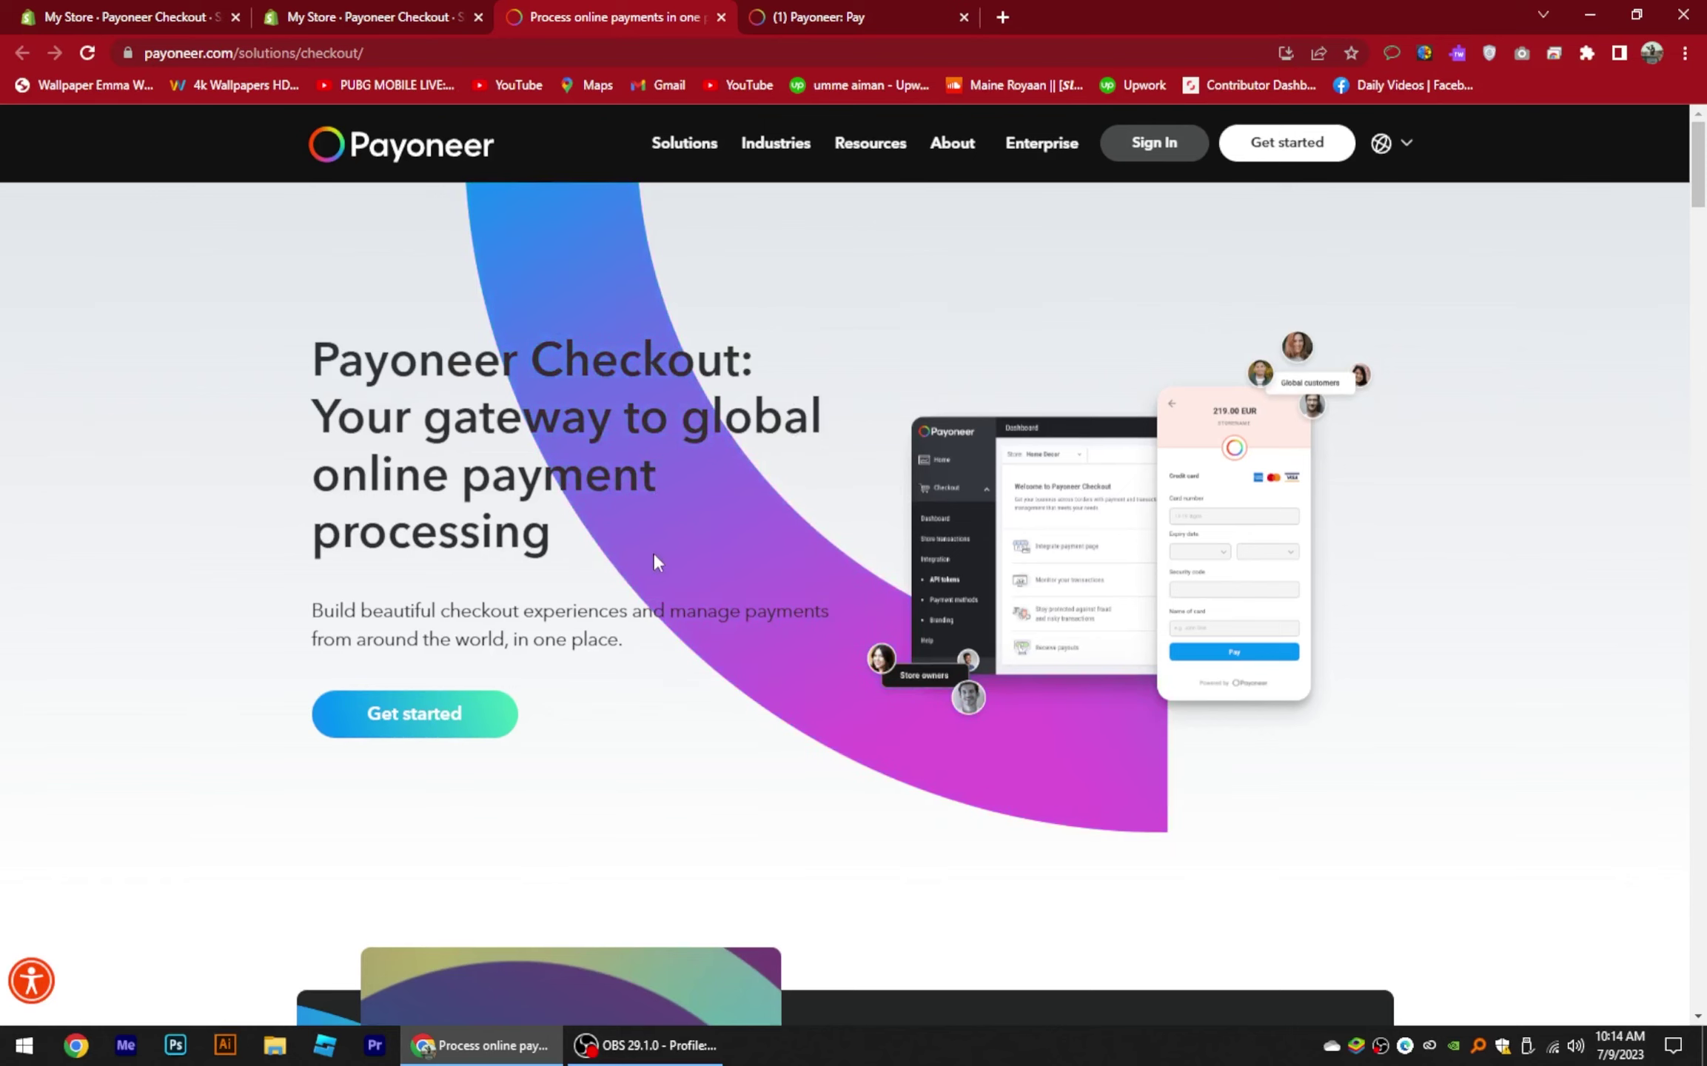
pyautogui.moveTo(294, 350); pyautogui.dragTo(656, 572)
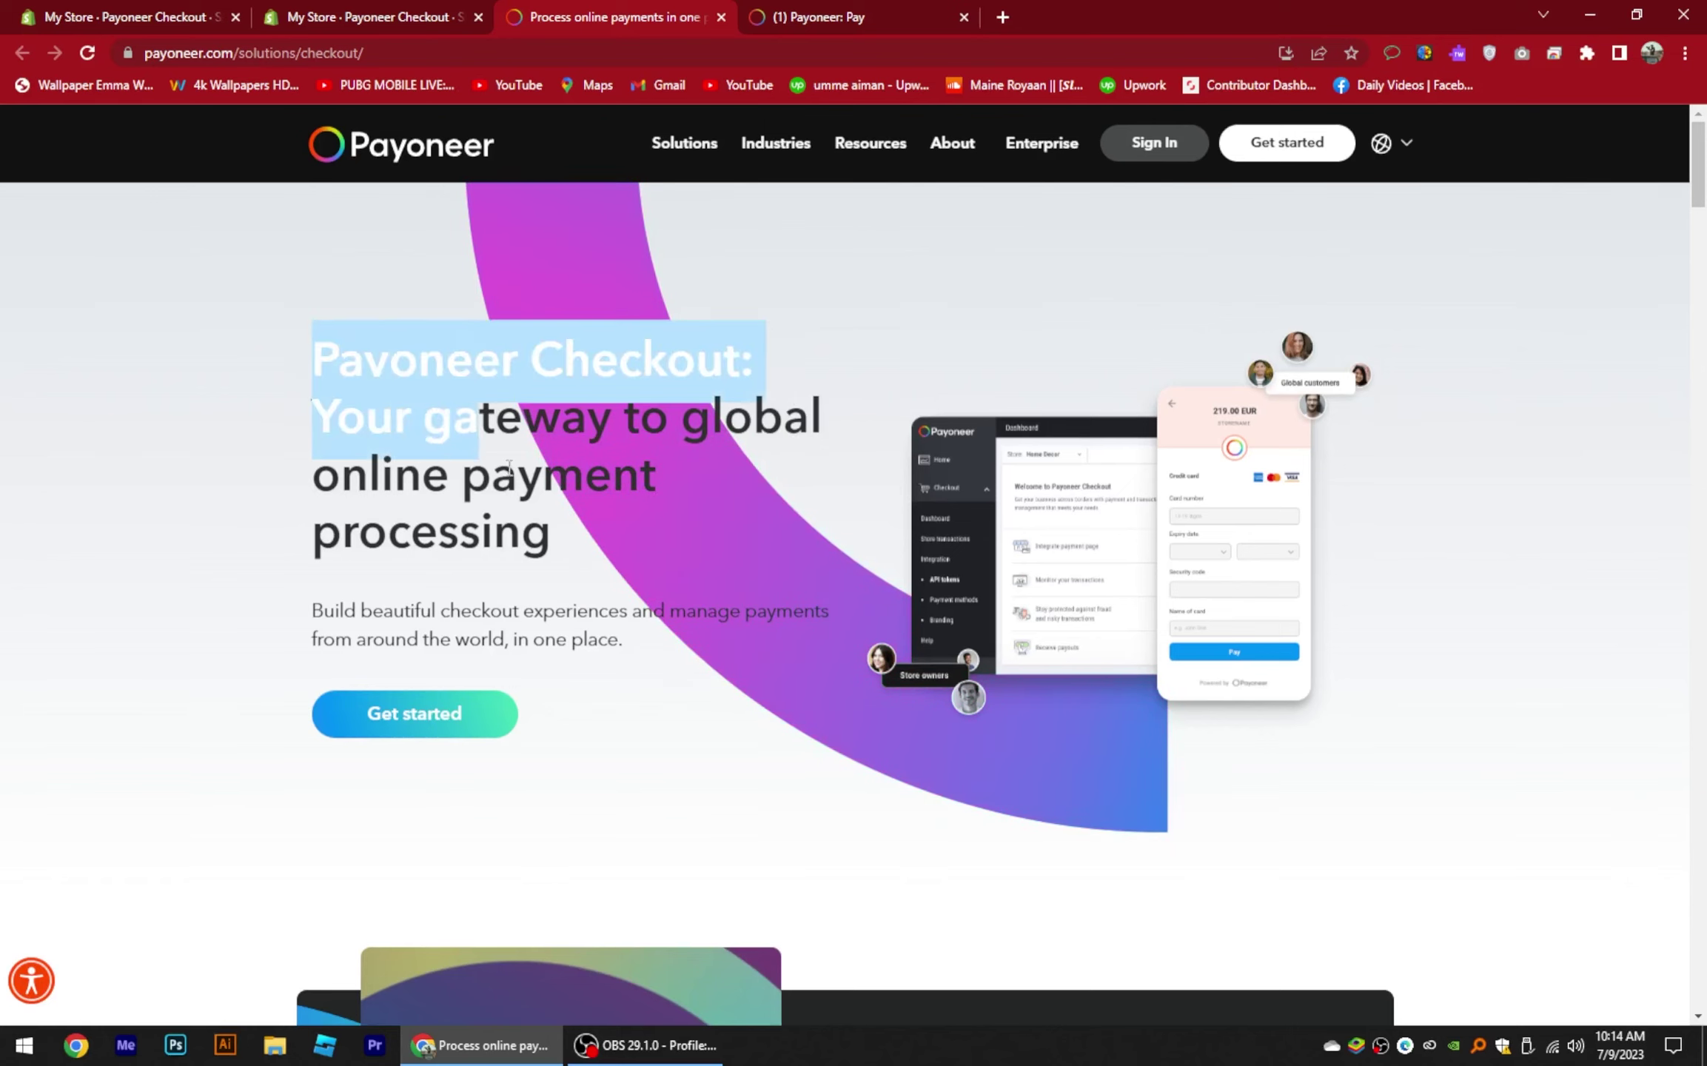
pyautogui.click(697, 559)
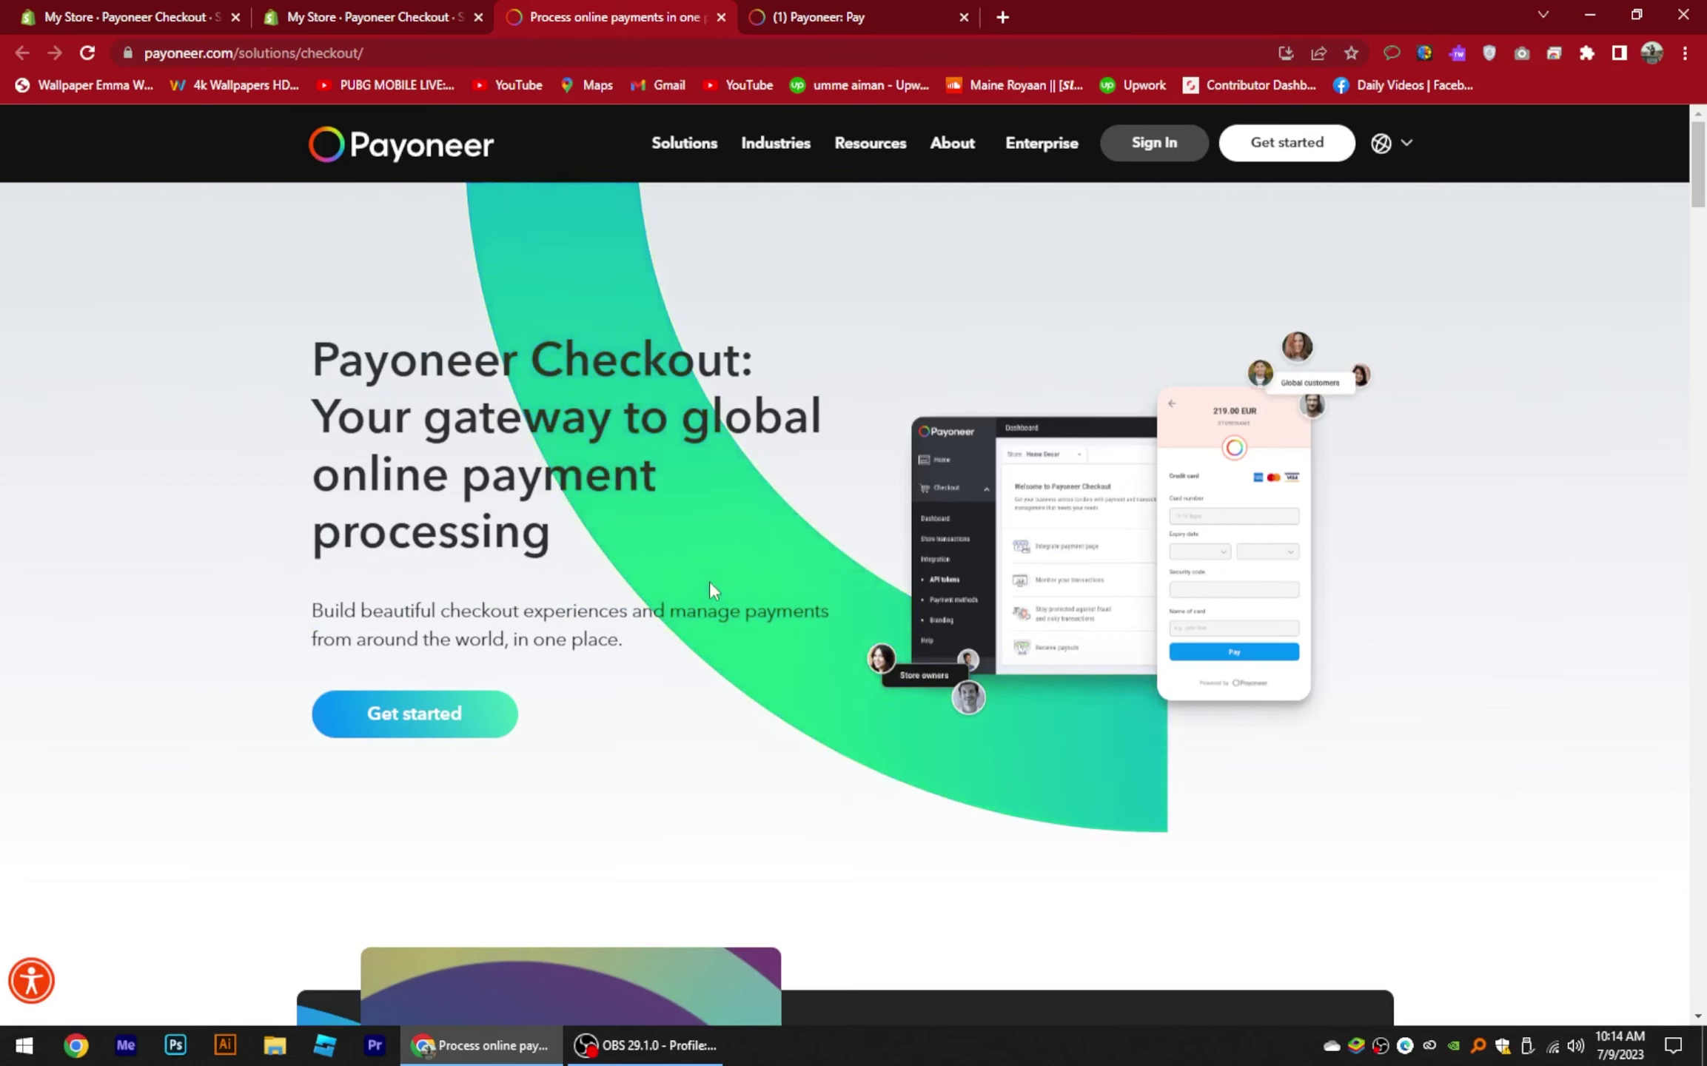
pyautogui.click(384, 23)
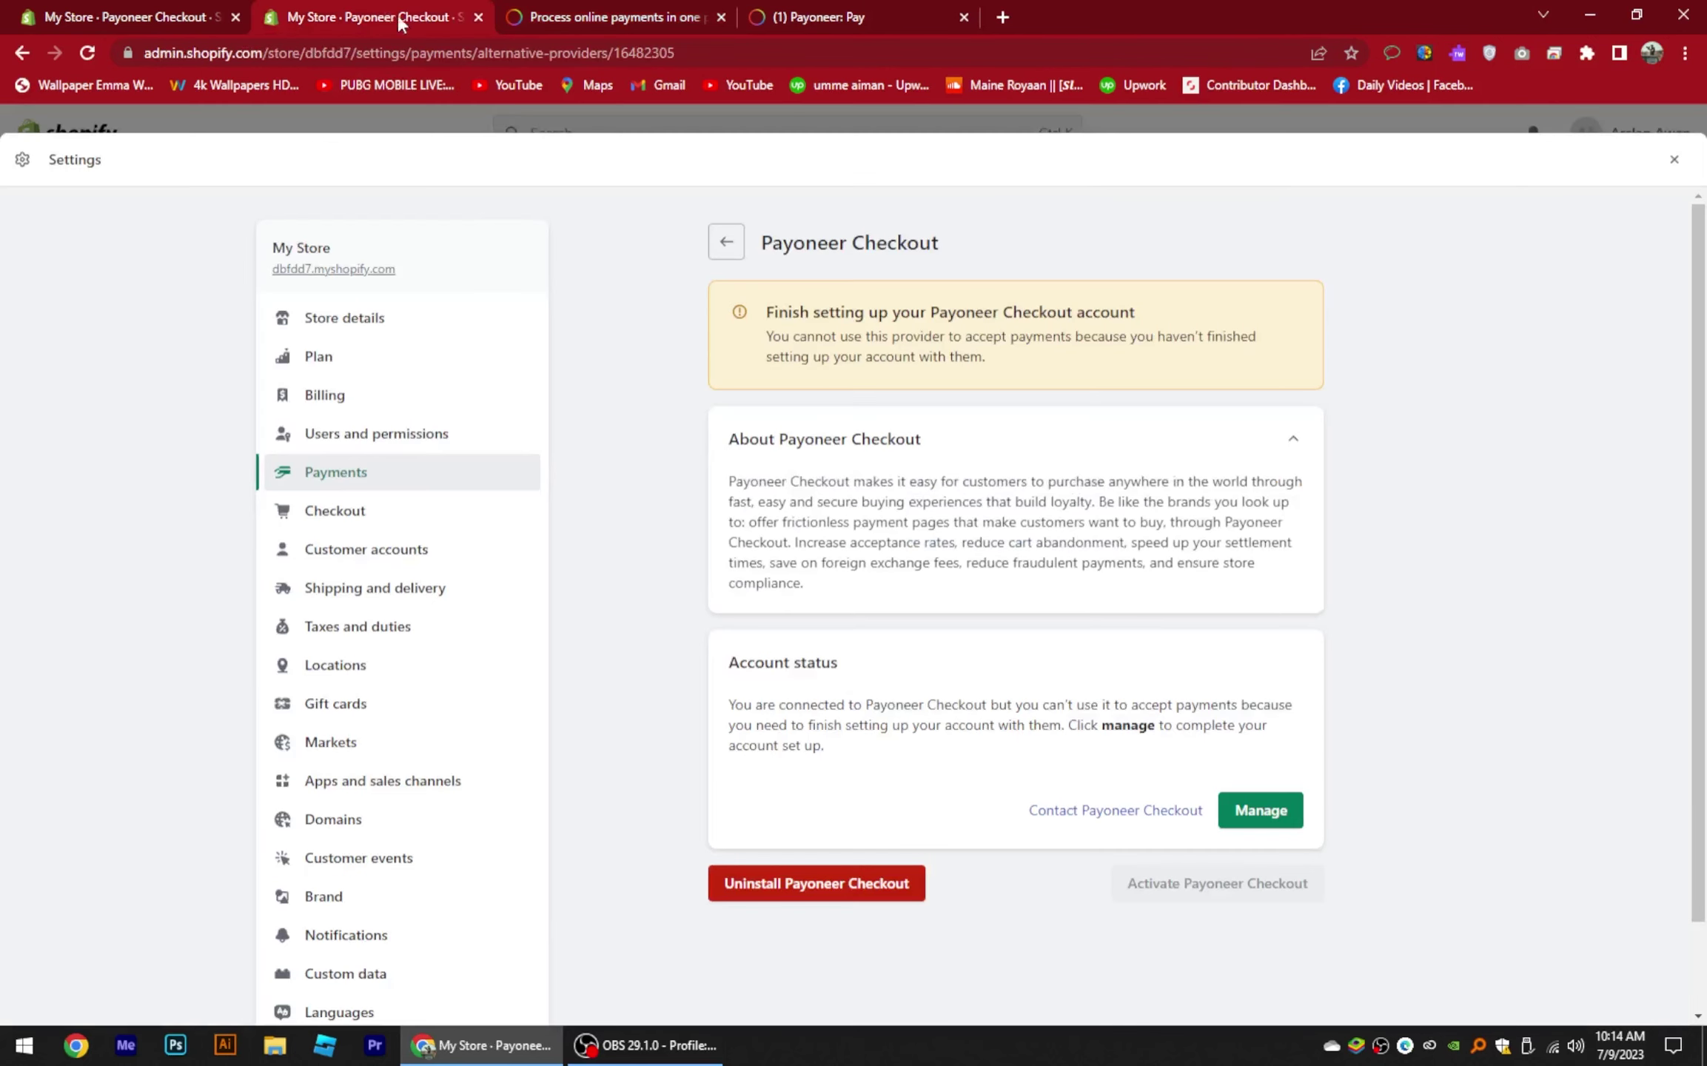
# Step: Back out of Payoneer Checkout settings to the main Payments page and scroll down
pyautogui.click(721, 246)
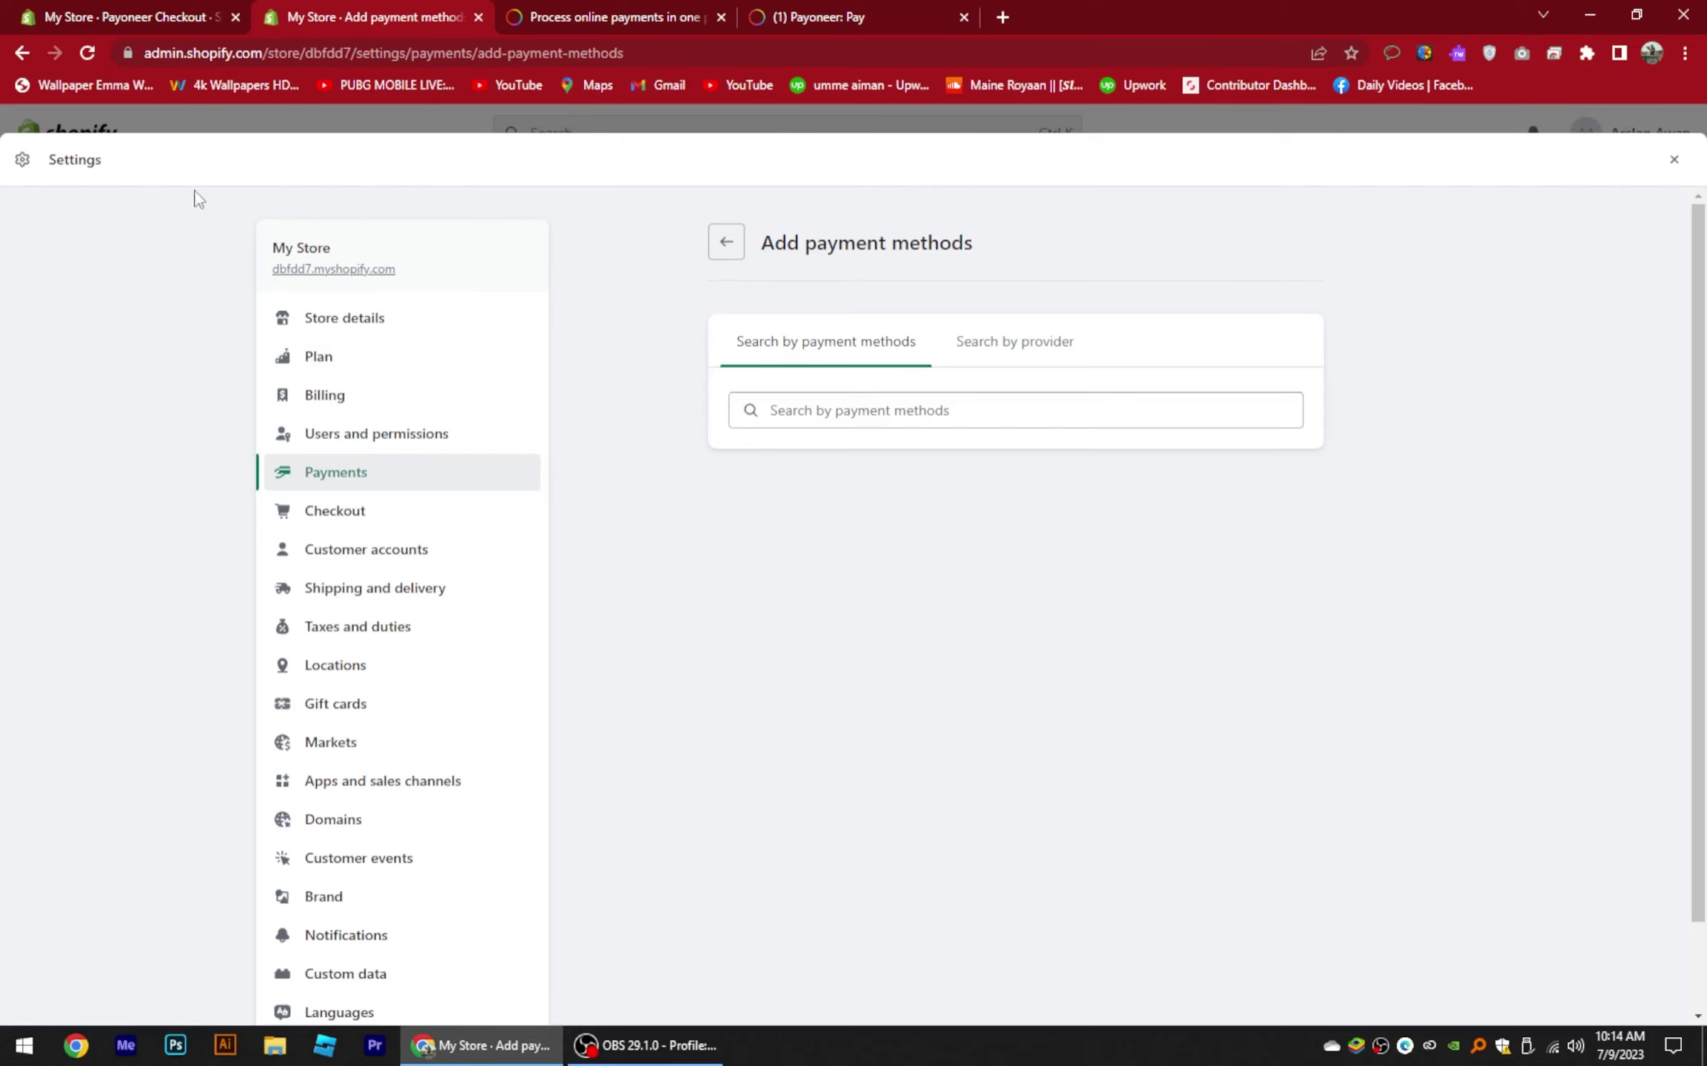
pyautogui.click(728, 249)
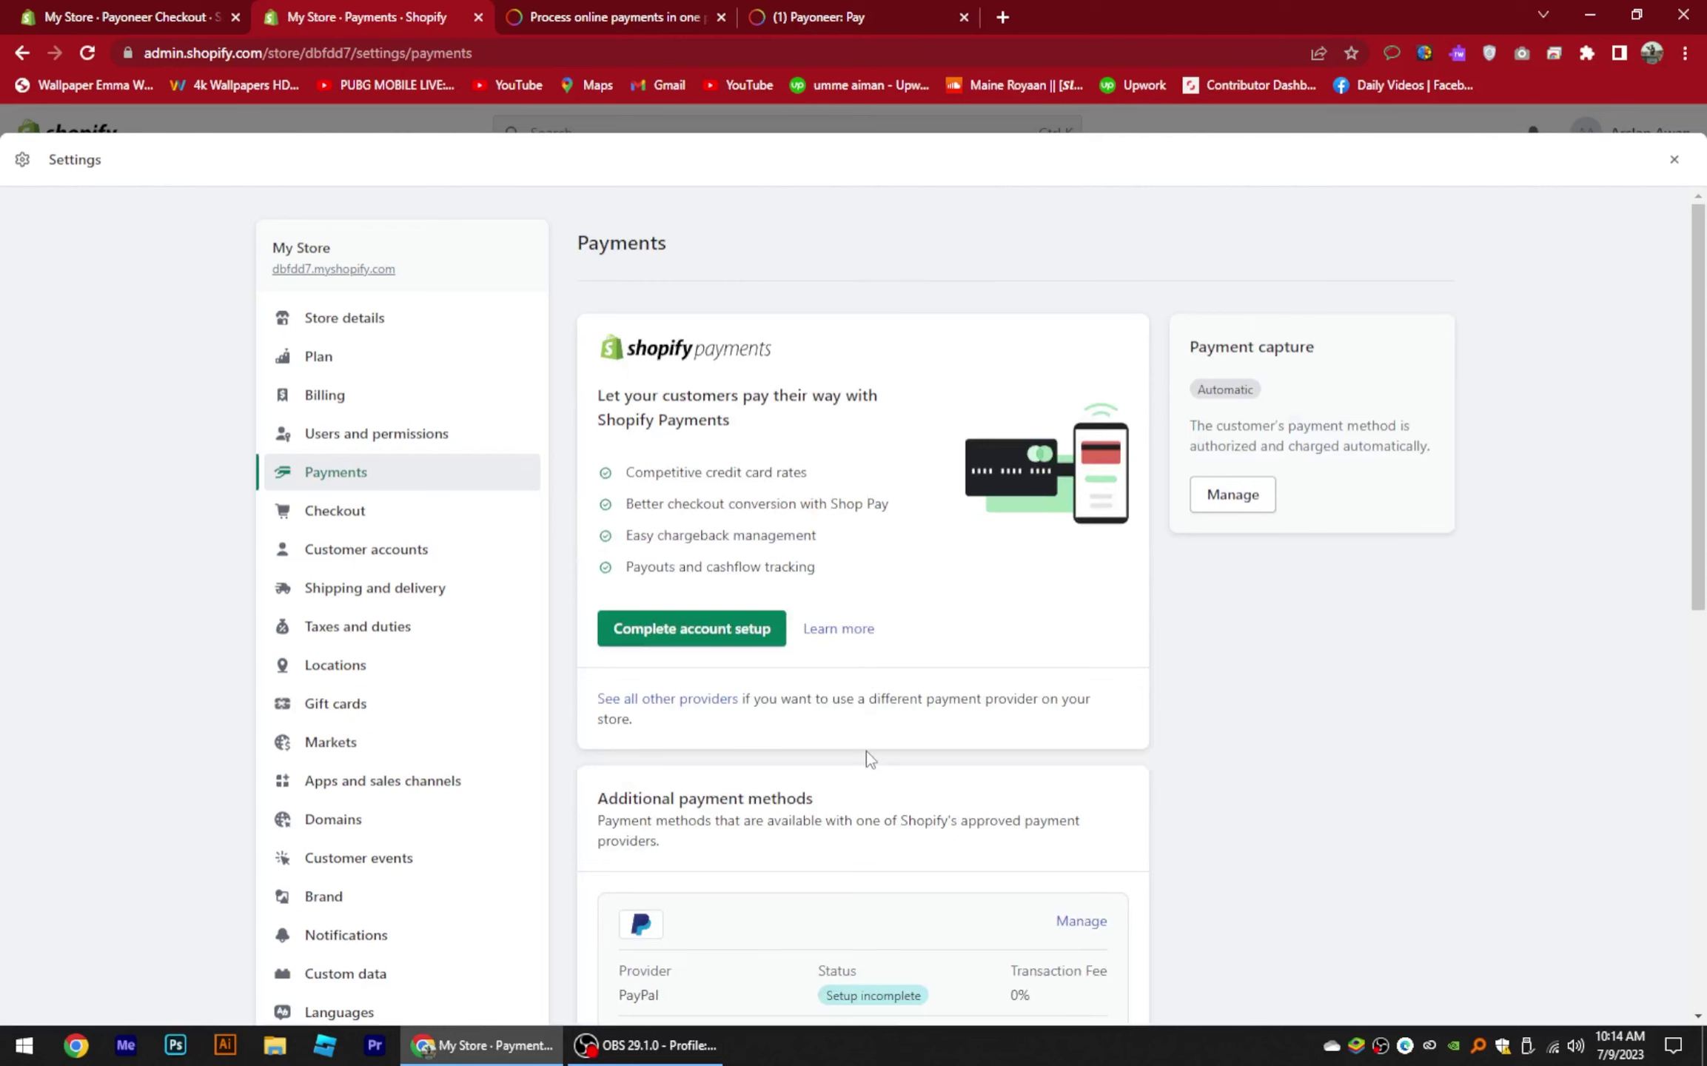
pyautogui.scroll(-1, 865, 751)
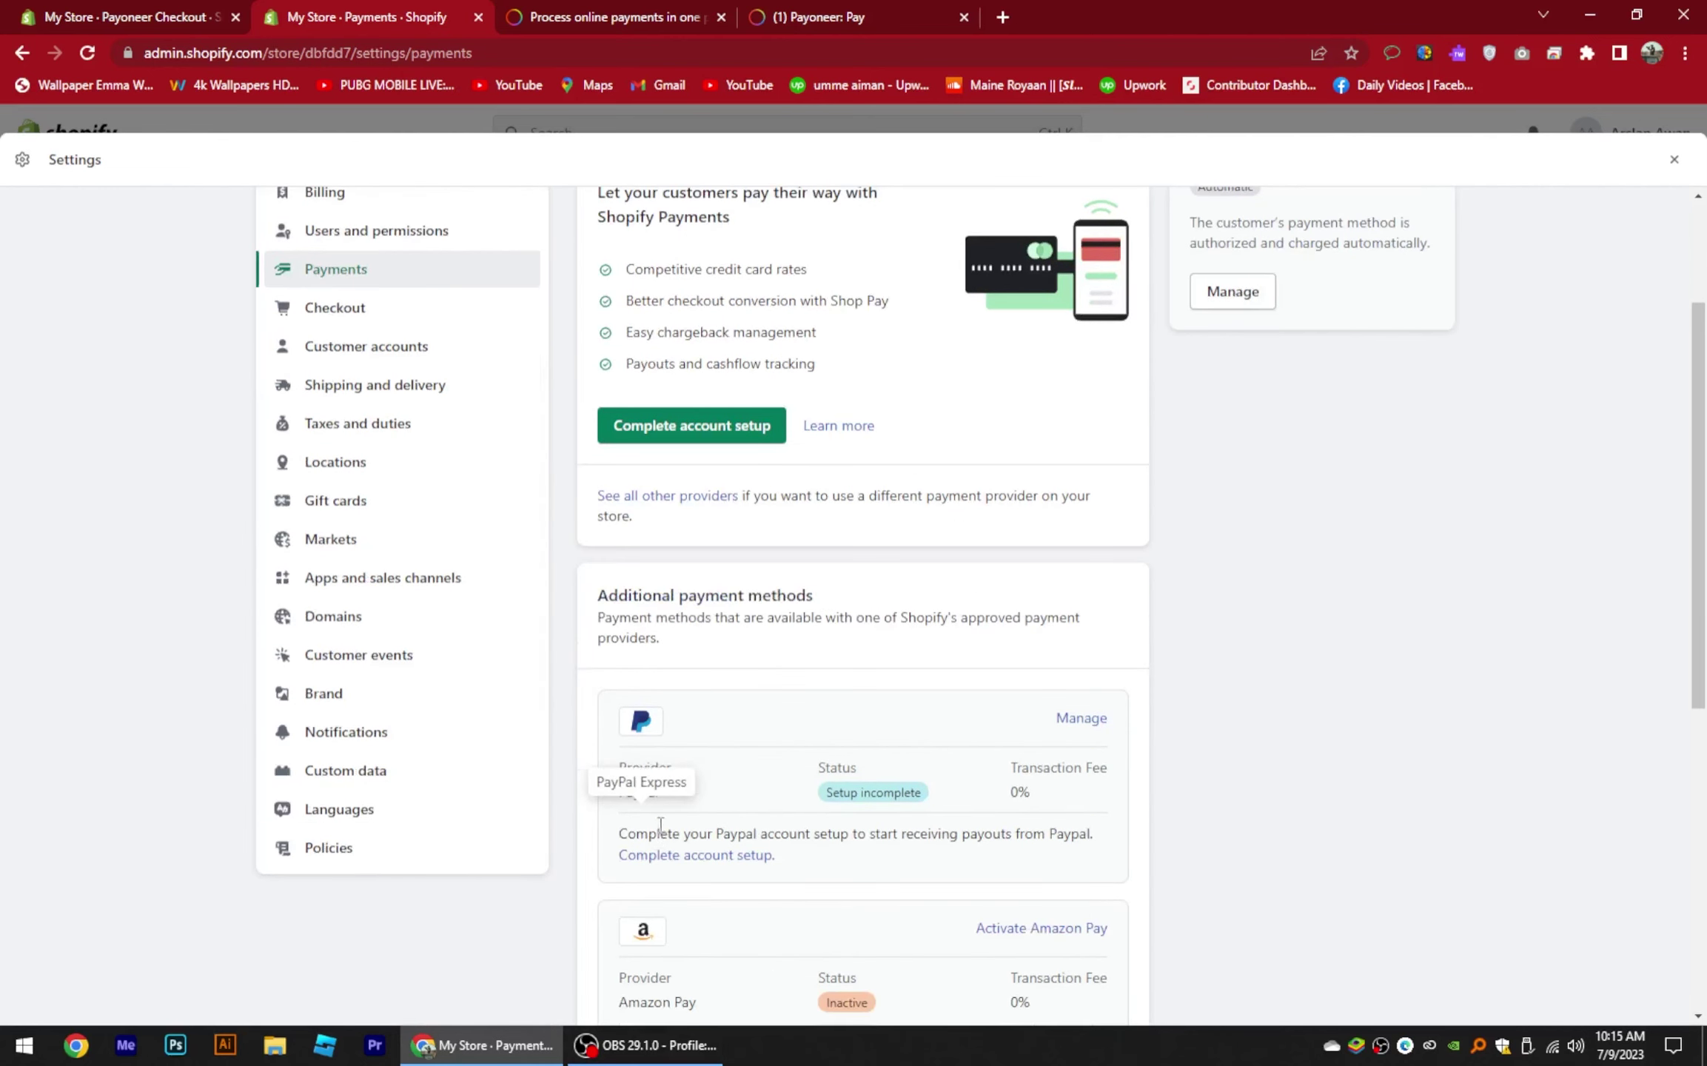
pyautogui.scroll(-1, 655, 952)
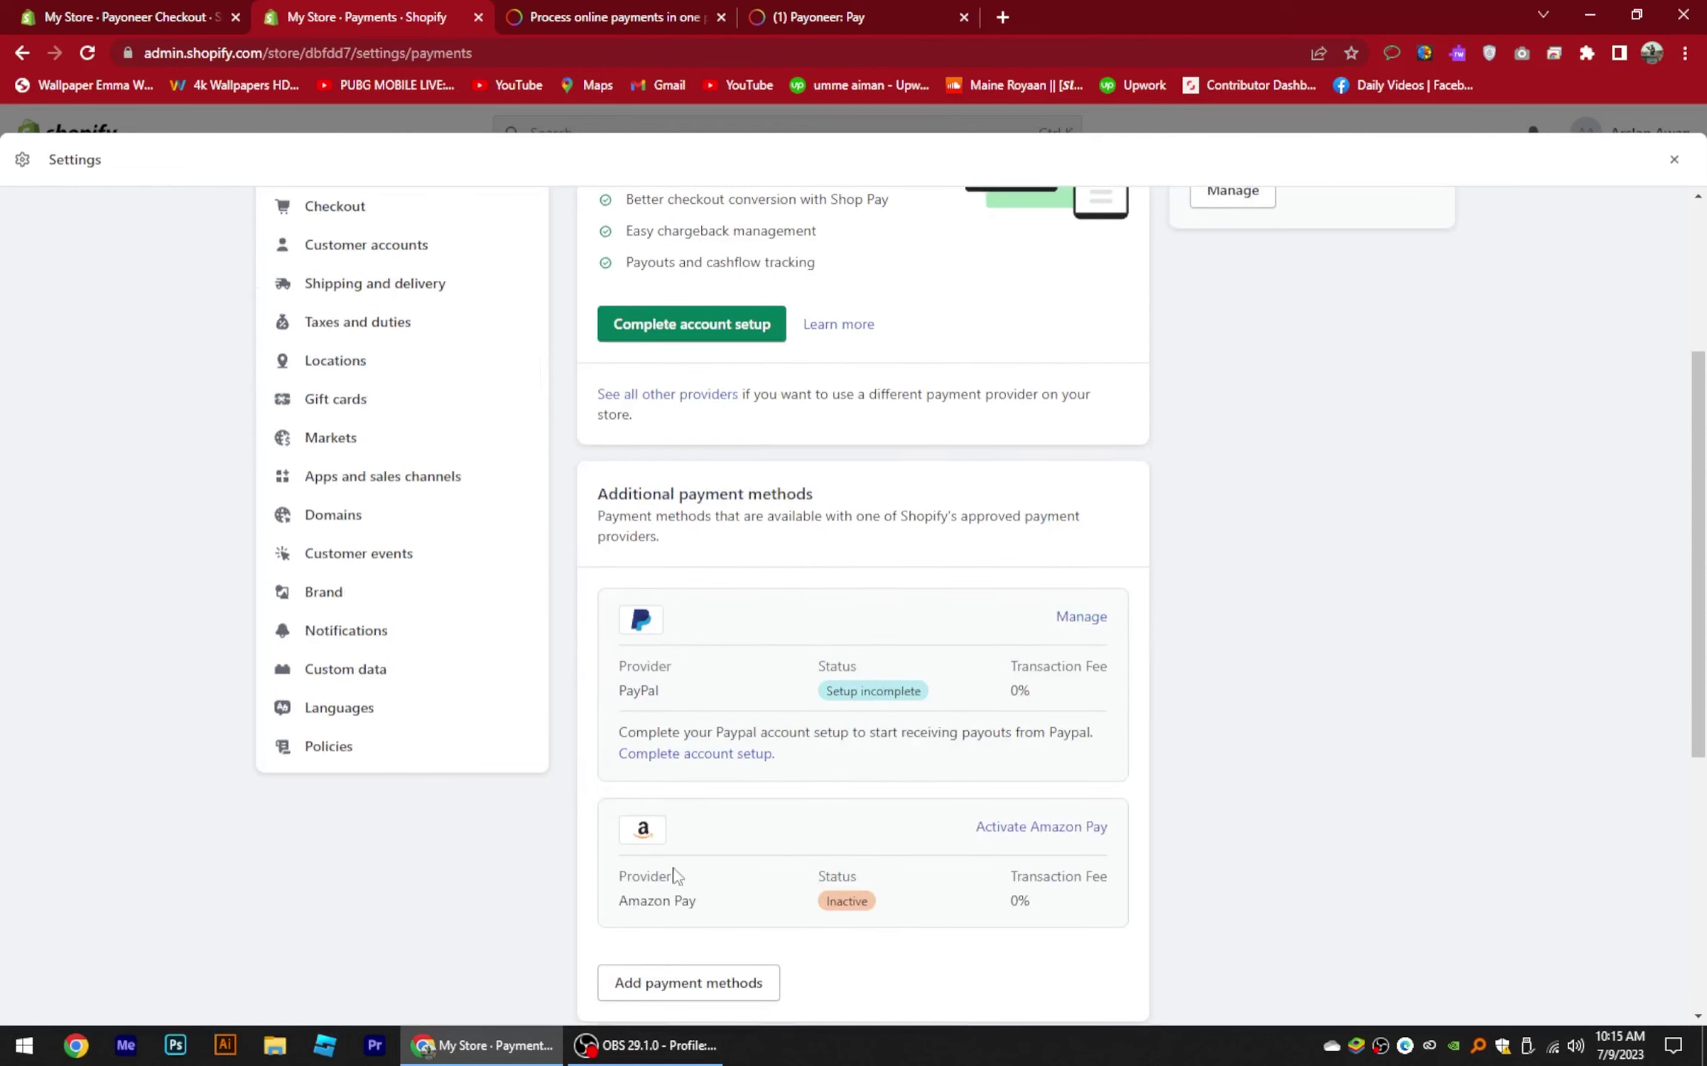
pyautogui.scroll(-1, 692, 858)
pyautogui.scroll(-2, 692, 857)
# Step: Expand Manual payment methods to show custom, bank deposit, money order and COD options
pyautogui.moveTo(598, 766); pyautogui.dragTo(822, 764)
pyautogui.click(873, 770)
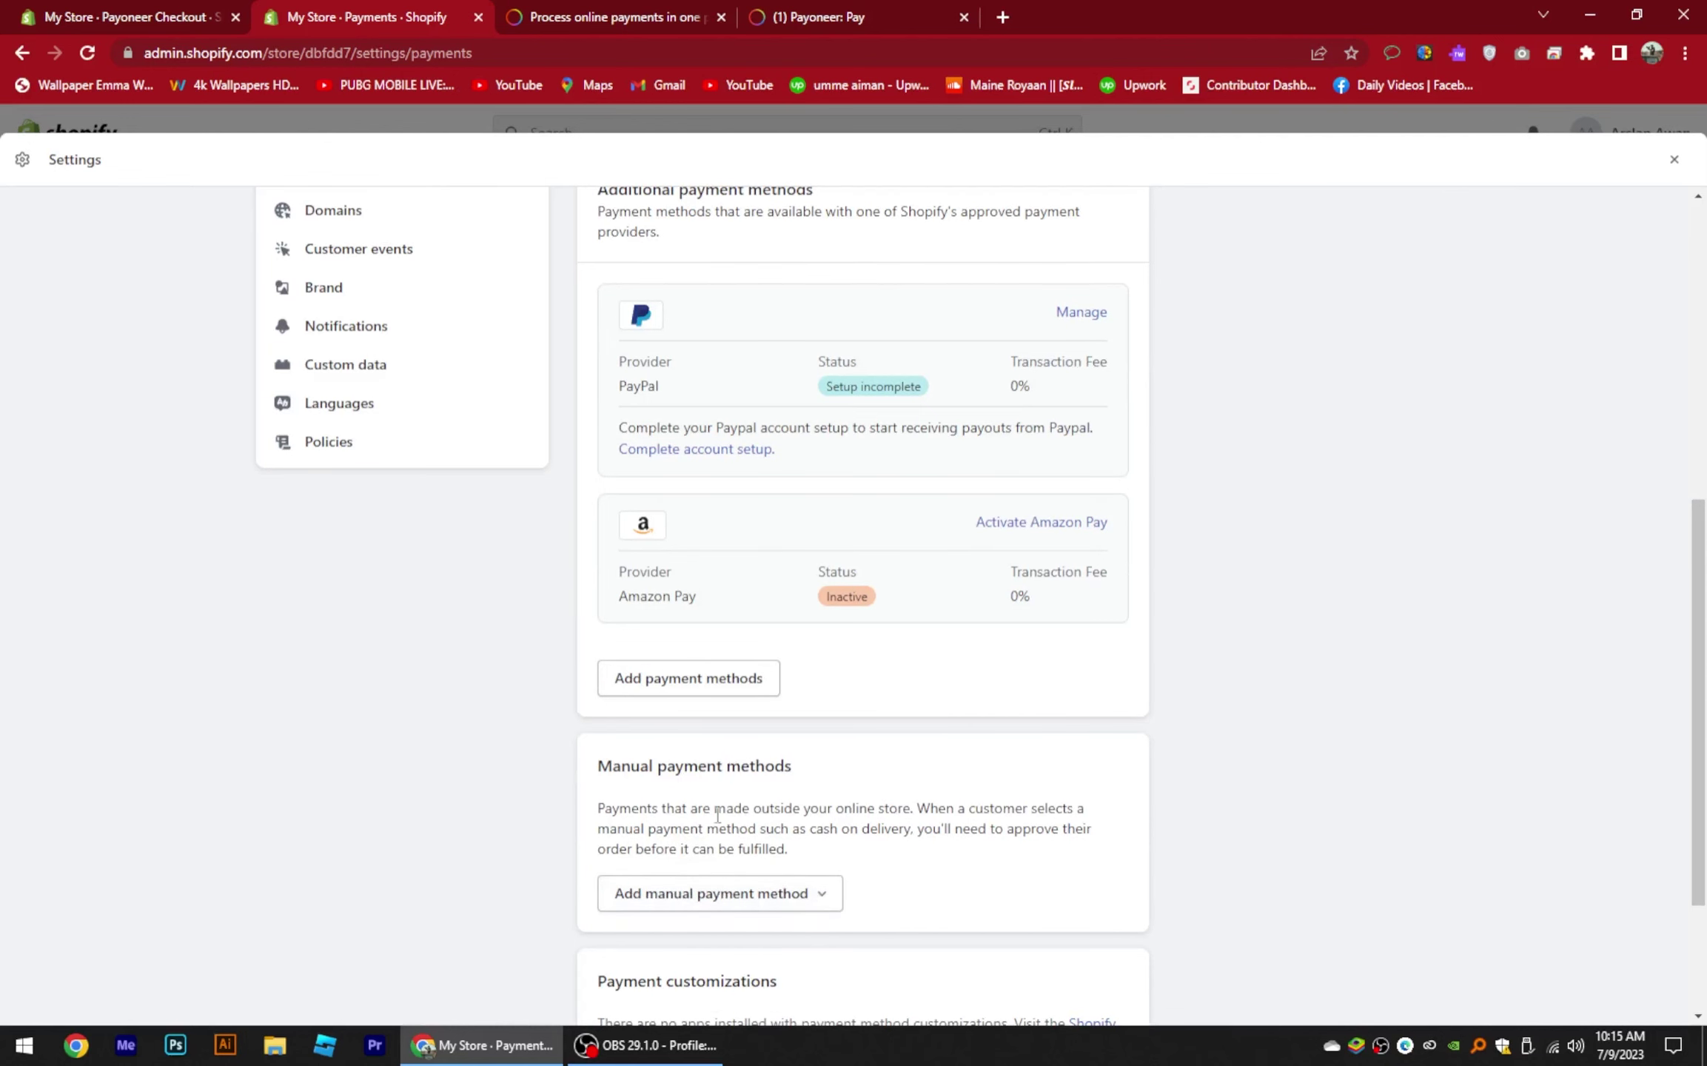
pyautogui.scroll(2, 714, 795)
pyautogui.scroll(2, 714, 795)
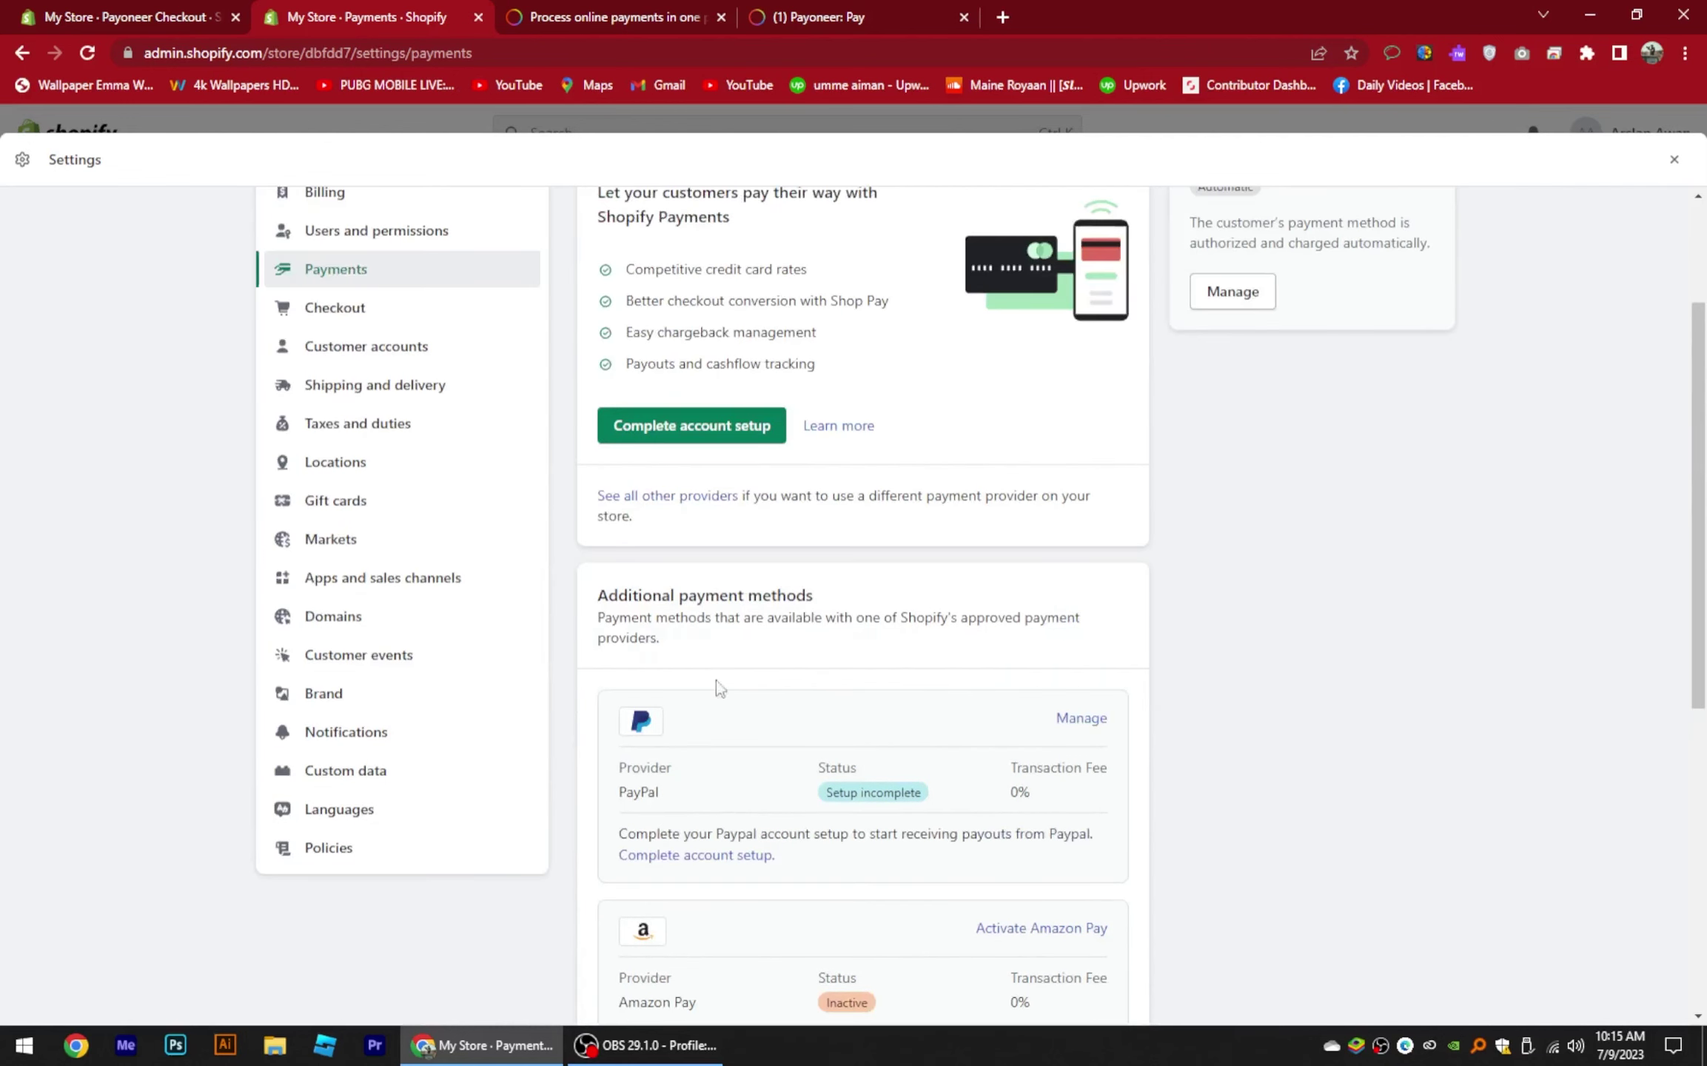
pyautogui.scroll(2, 911, 703)
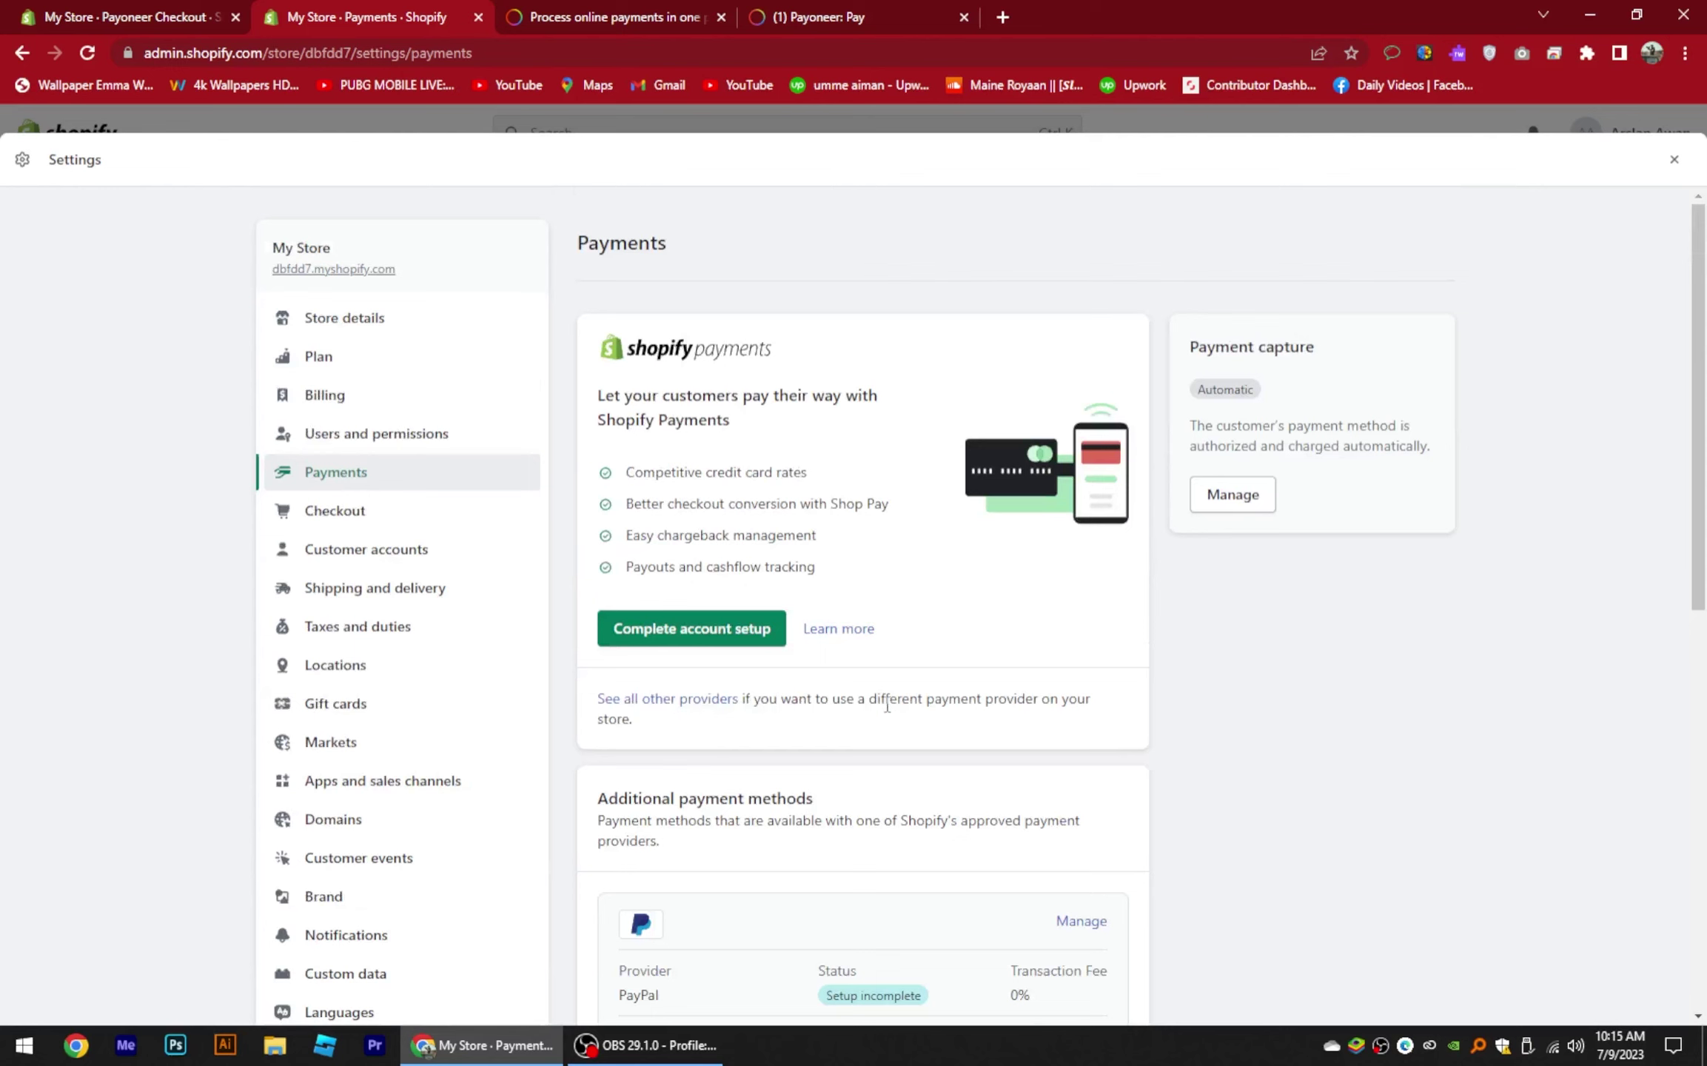
pyautogui.scroll(-8, 887, 706)
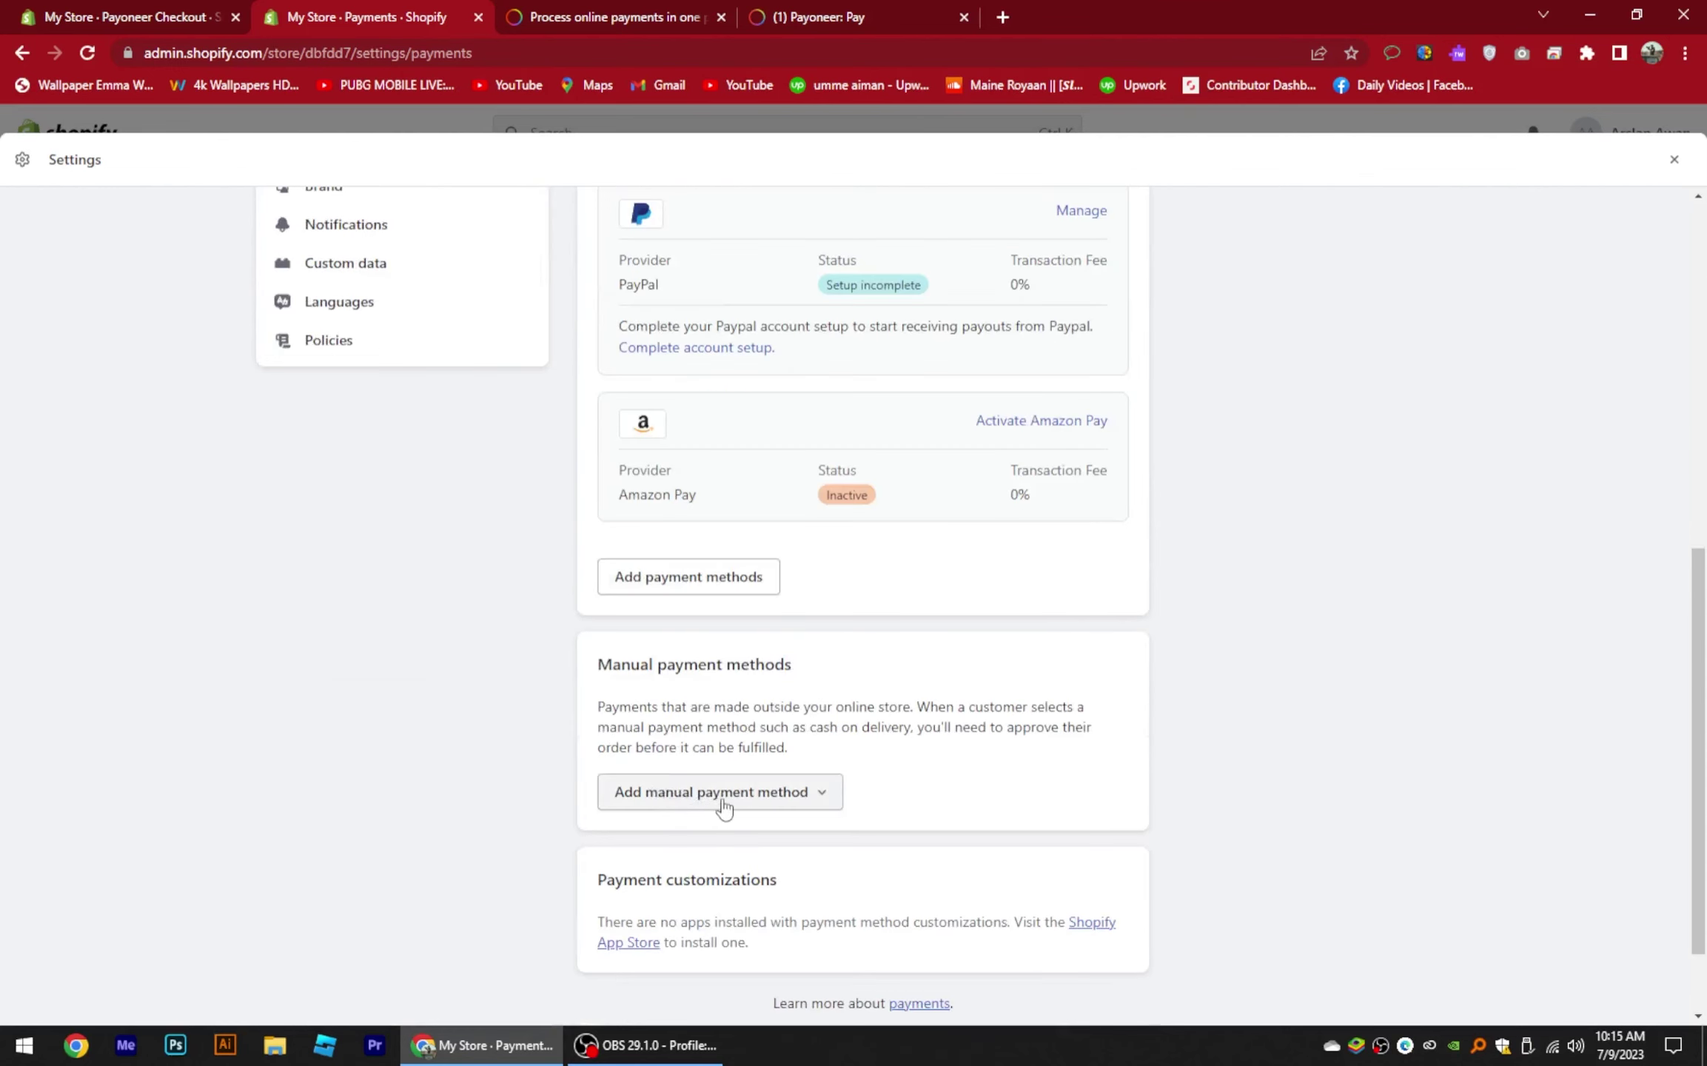
pyautogui.click(722, 799)
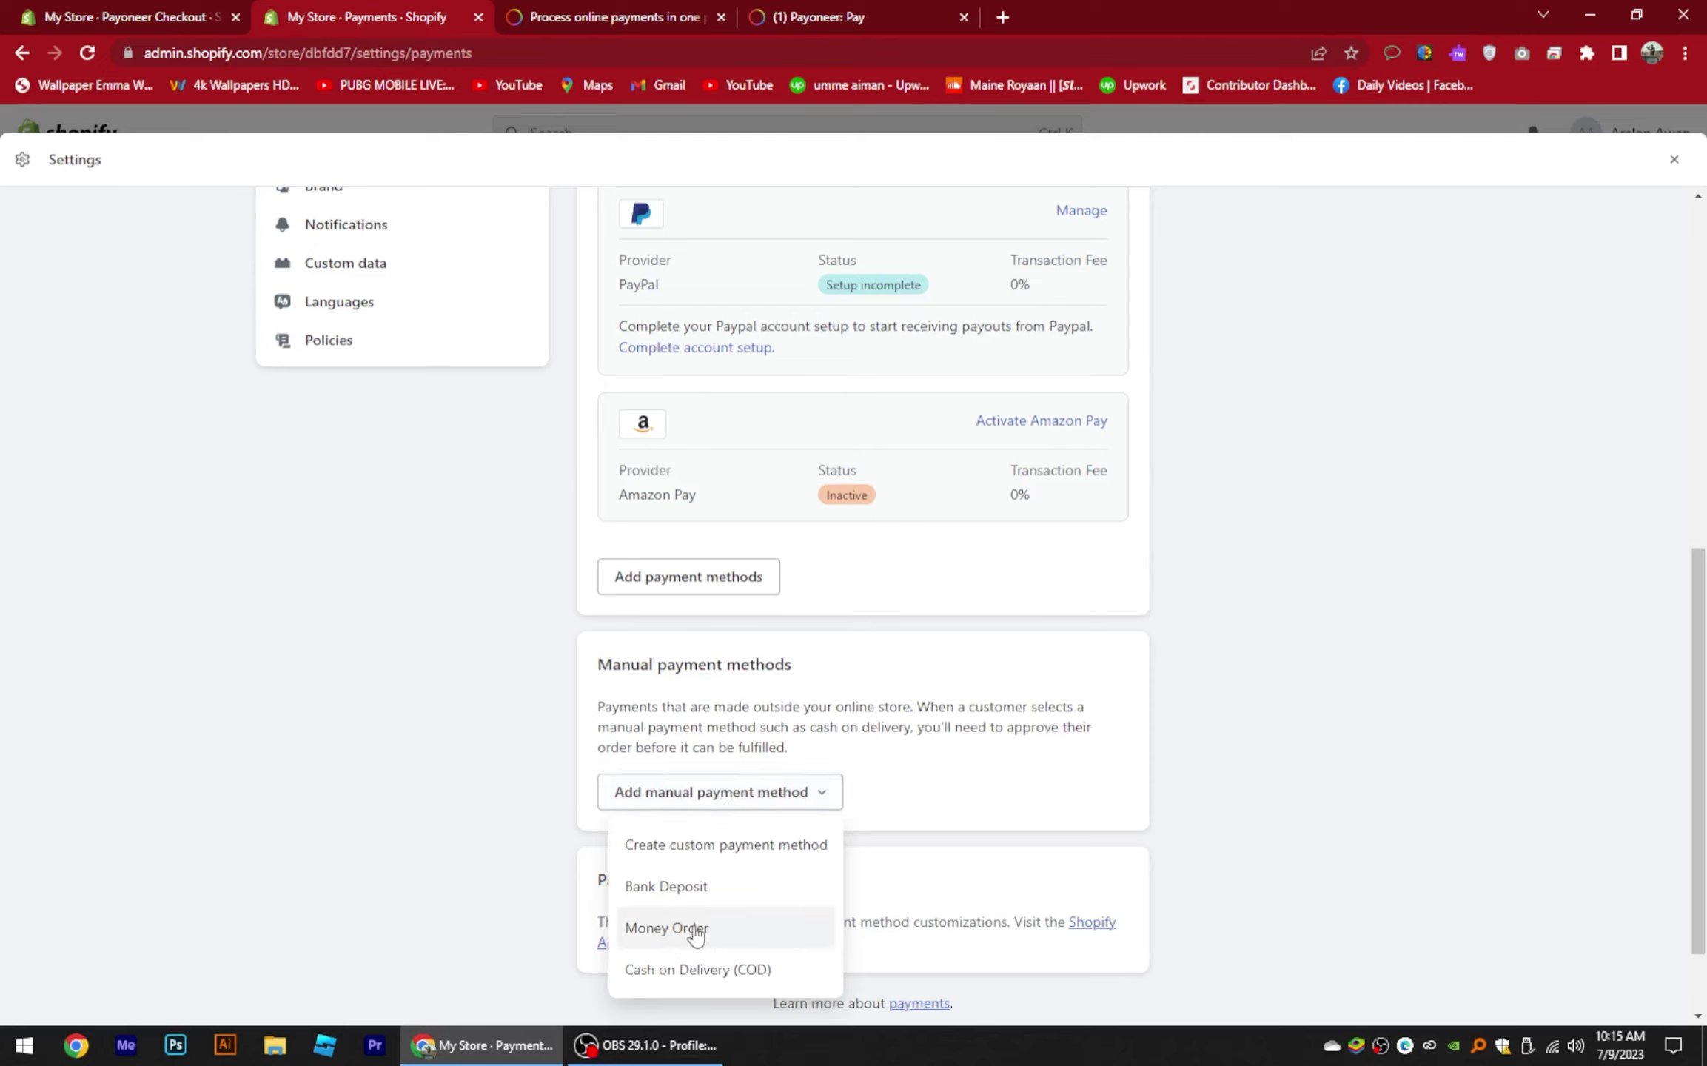
# Step: Start a custom manual payment method and name it 'payoneer'
pyautogui.click(723, 849)
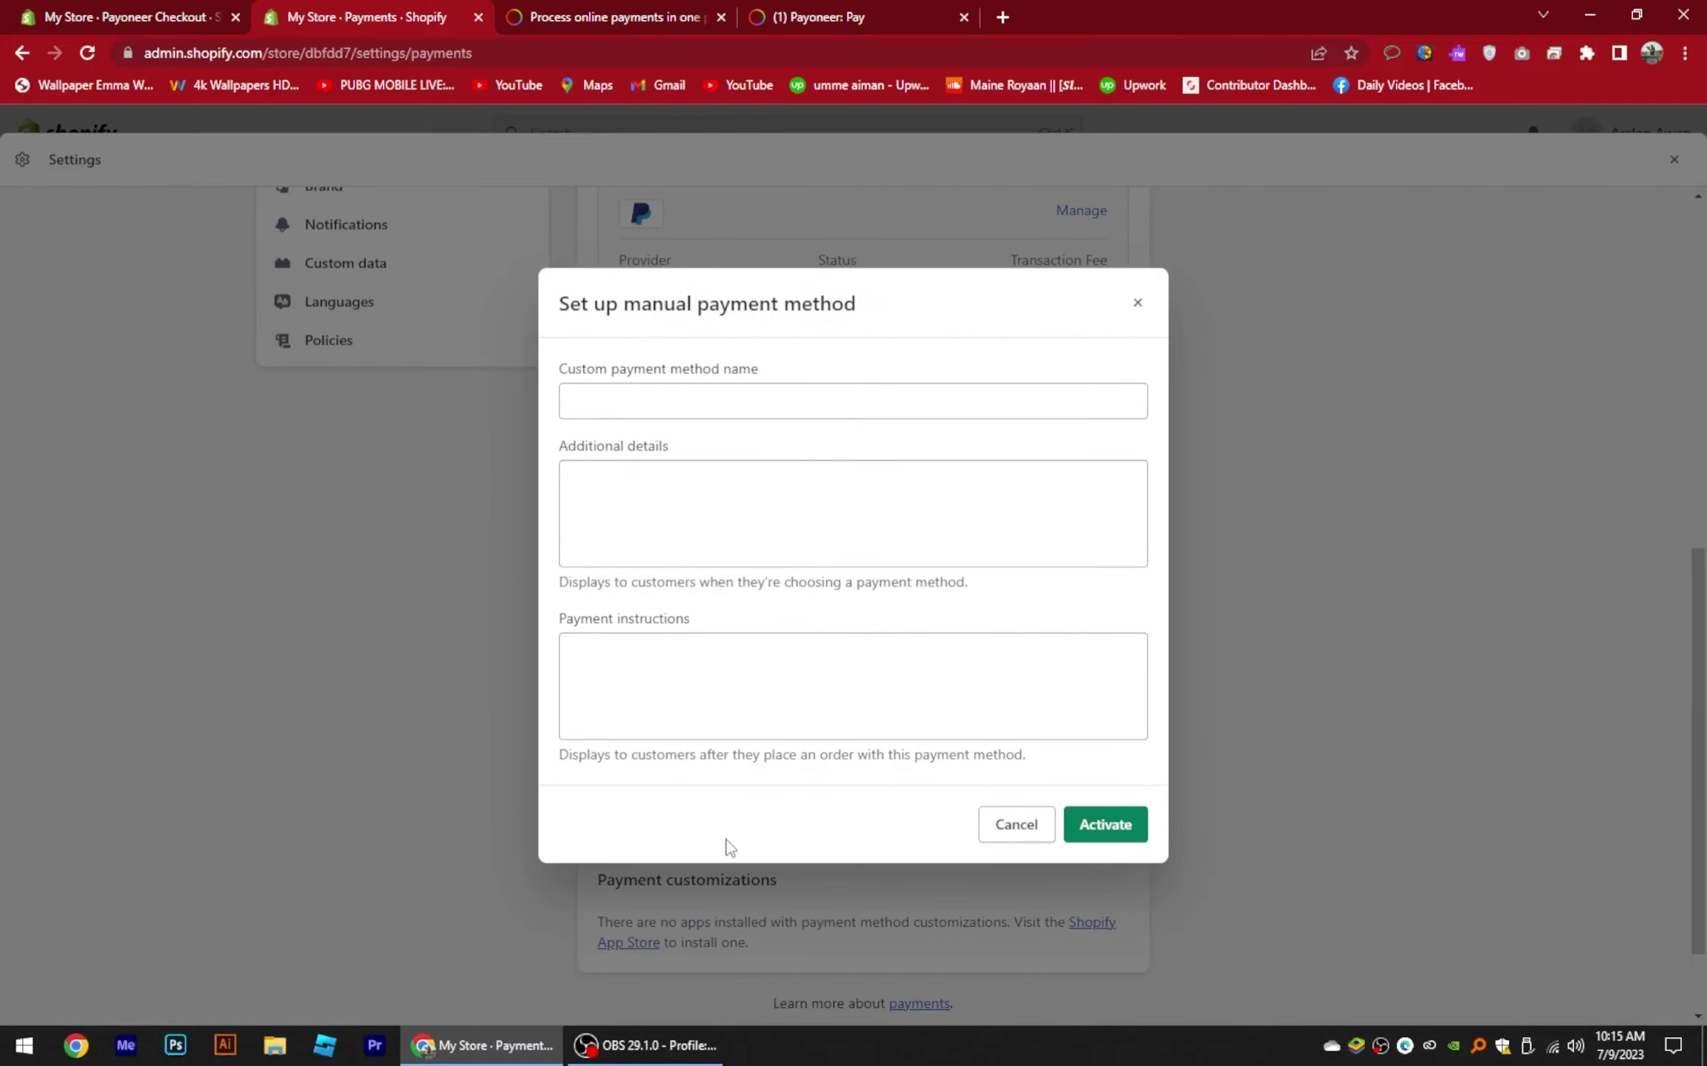
pyautogui.moveTo(563, 368); pyautogui.dragTo(828, 376)
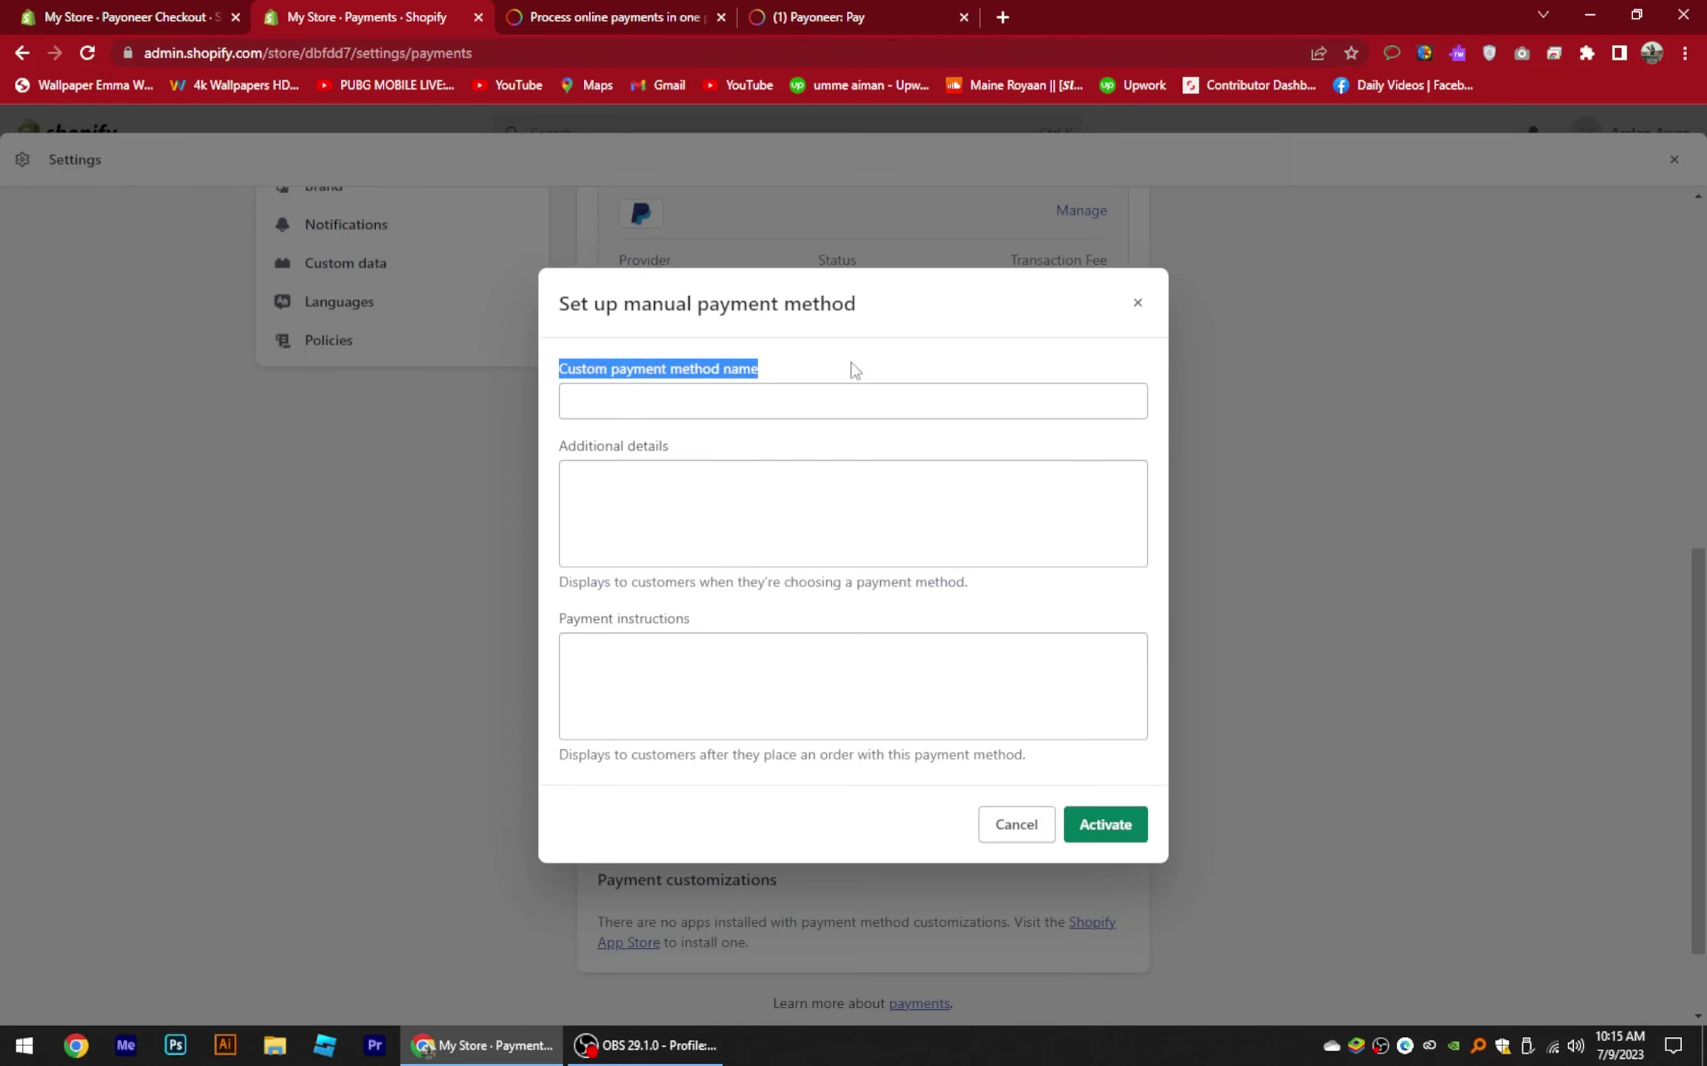
pyautogui.moveTo(561, 447); pyautogui.dragTo(680, 449)
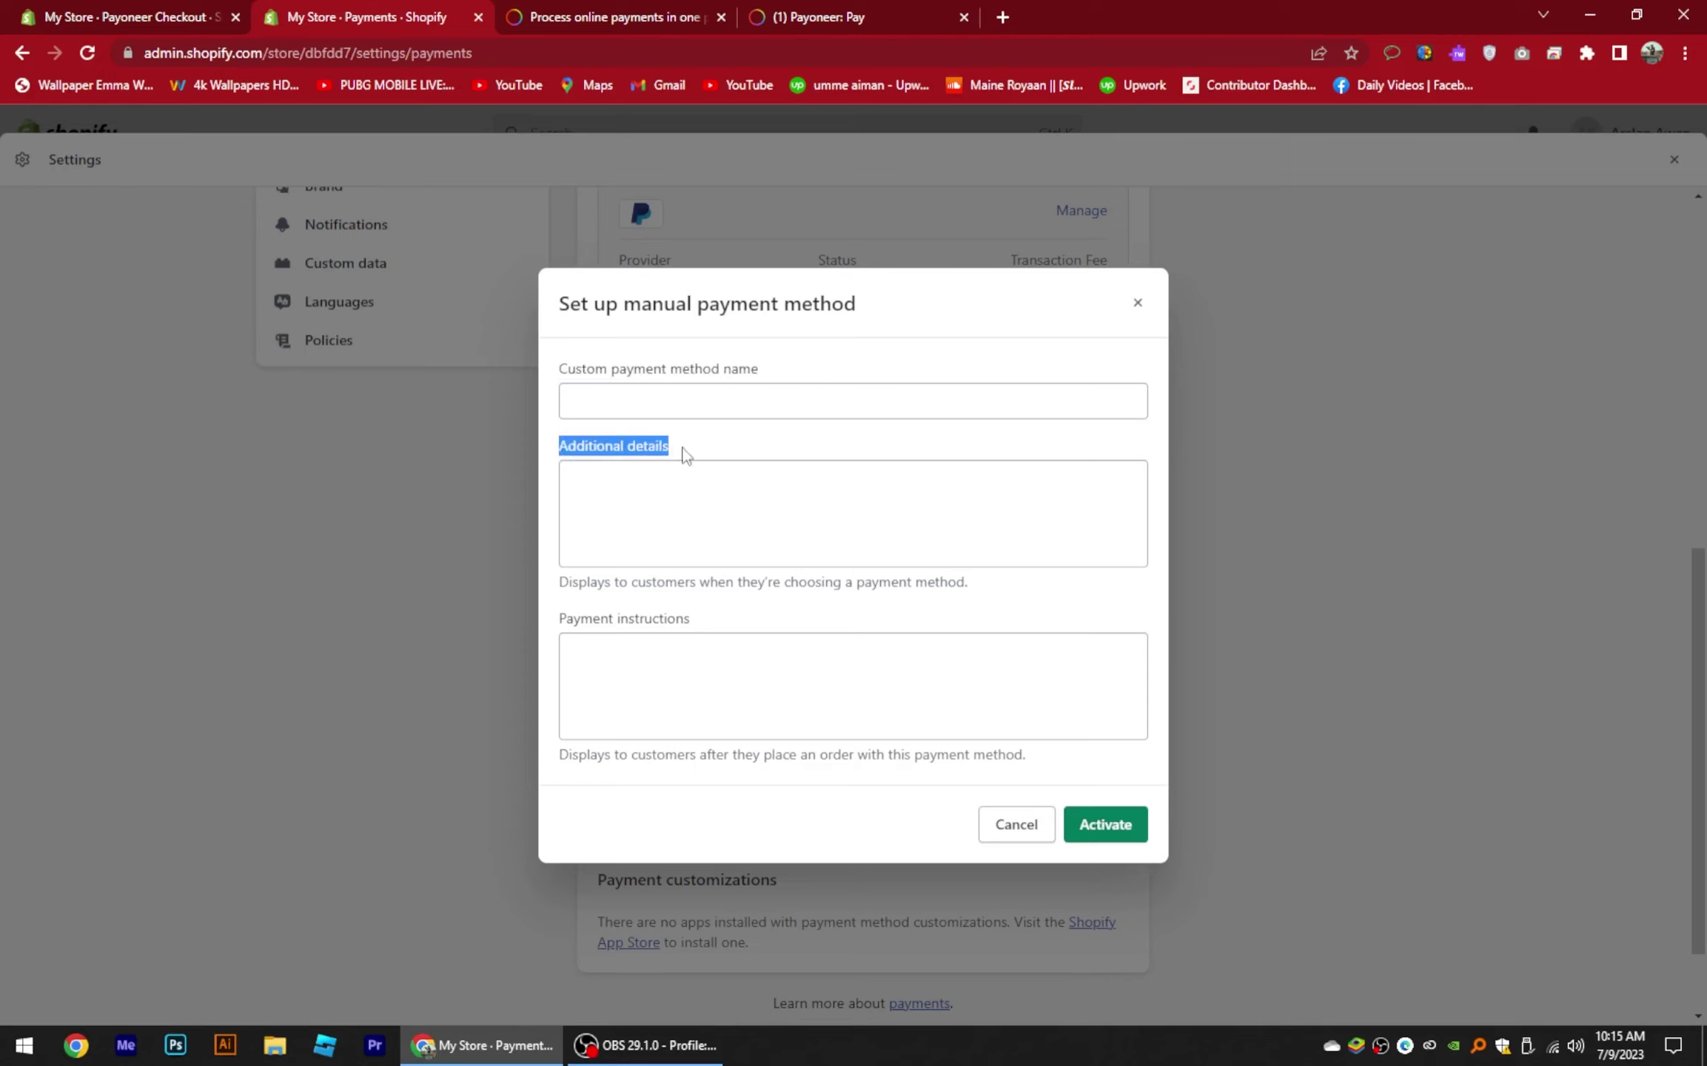
pyautogui.moveTo(563, 620); pyautogui.dragTo(695, 618)
pyautogui.click(627, 401)
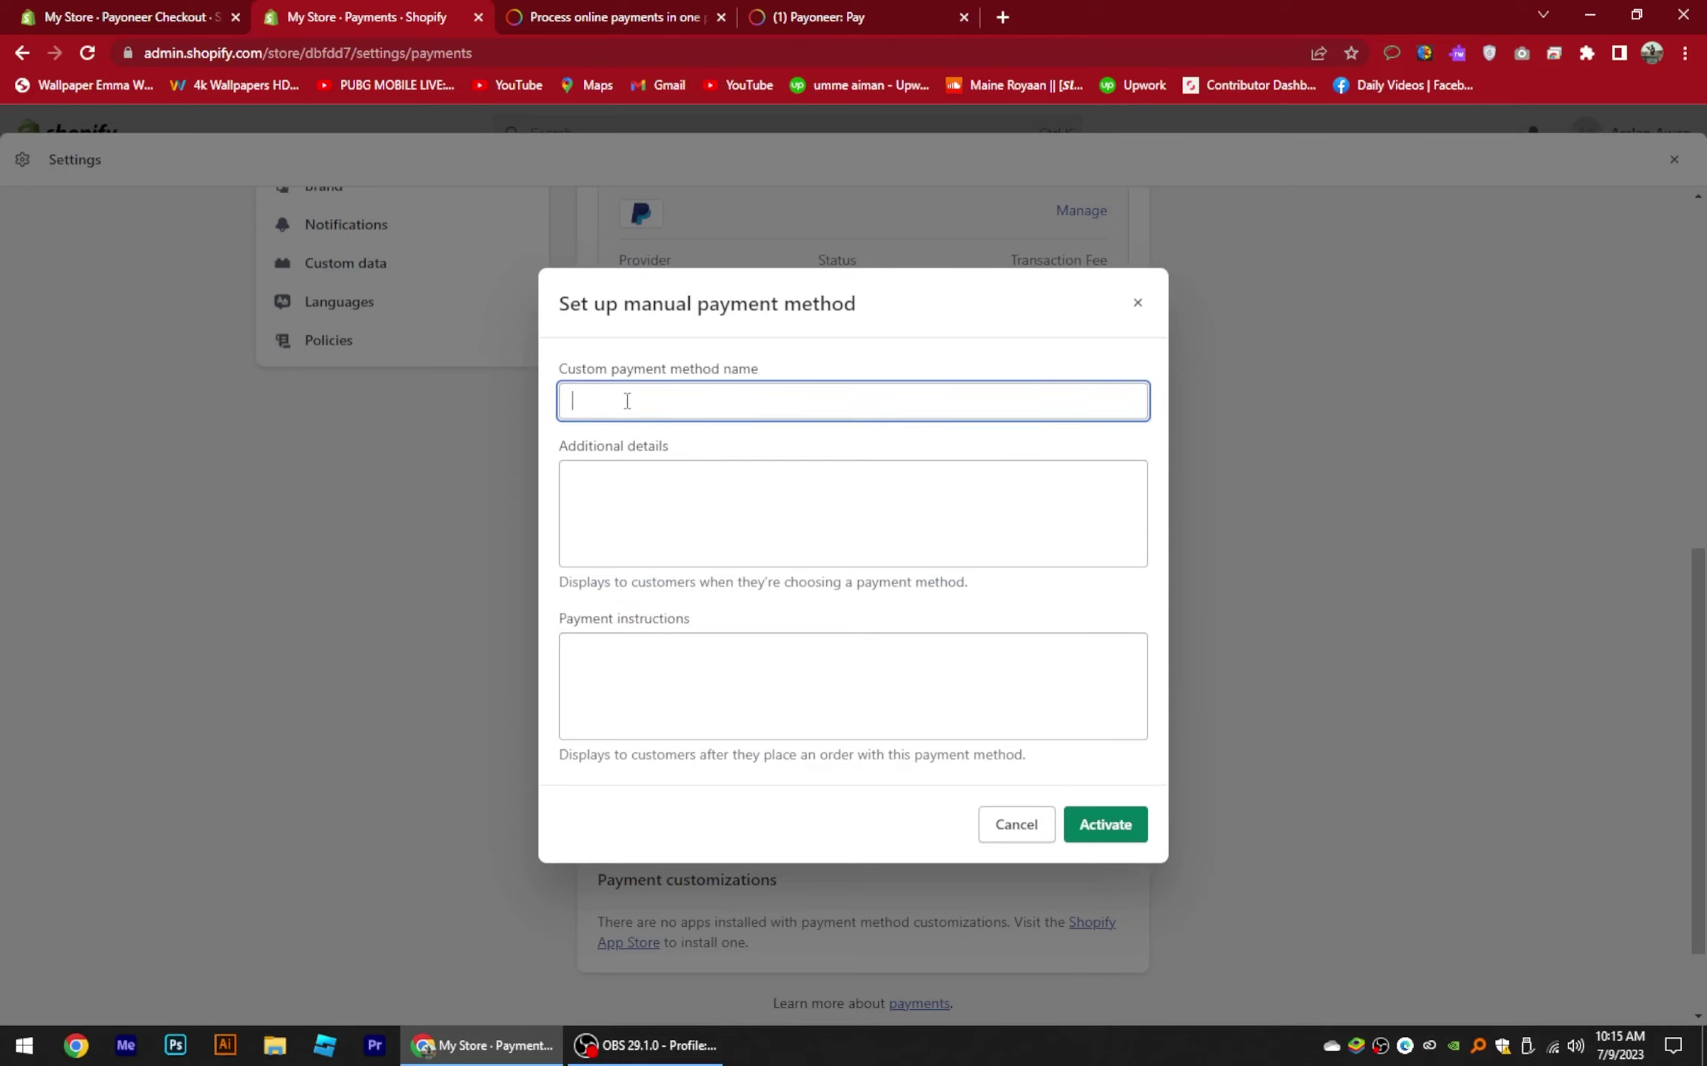
pyautogui.write('payo')
pyautogui.write('n')
pyautogui.write('eer')
# Step: Add details asking customers to send money to the Payoneer ID, then activate the method
pyautogui.click(620, 490)
pyautogui.write('please se')
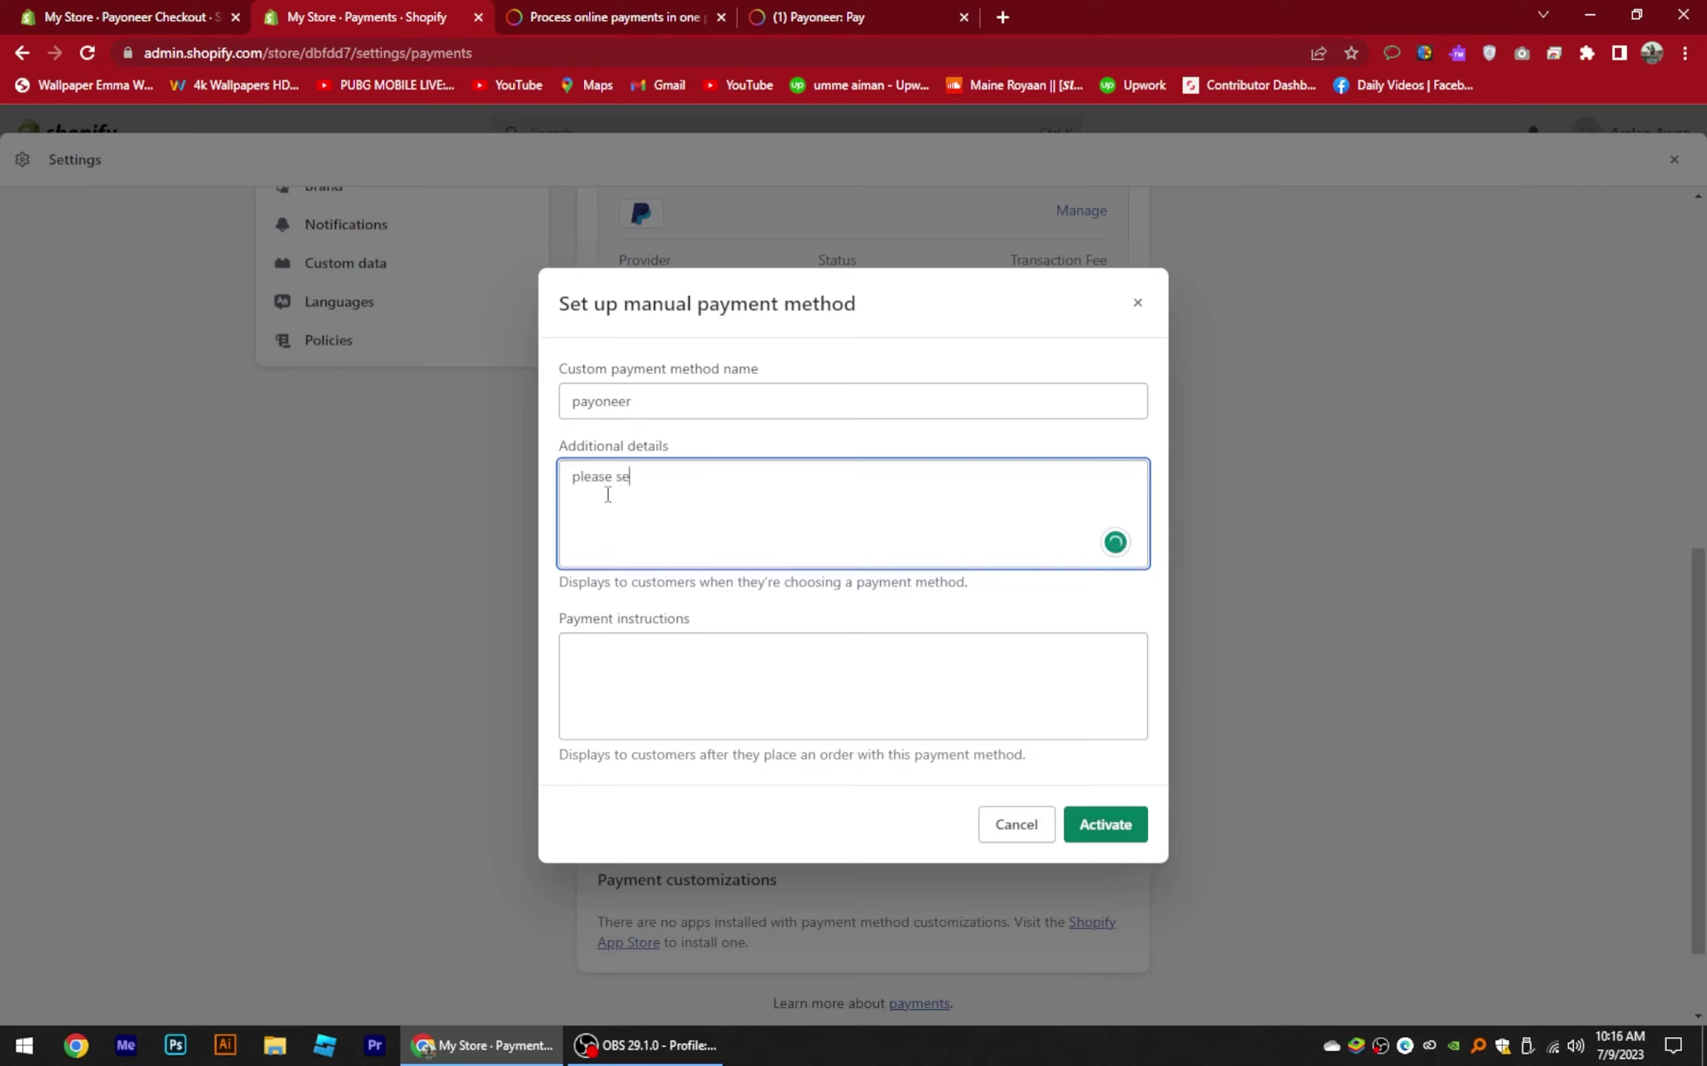
pyautogui.write('nd money to id PAY')
pyautogui.write('N')
pyautogui.press('BackSpace')
pyautogui.write('NEER')
pyautogui.click(1120, 823)
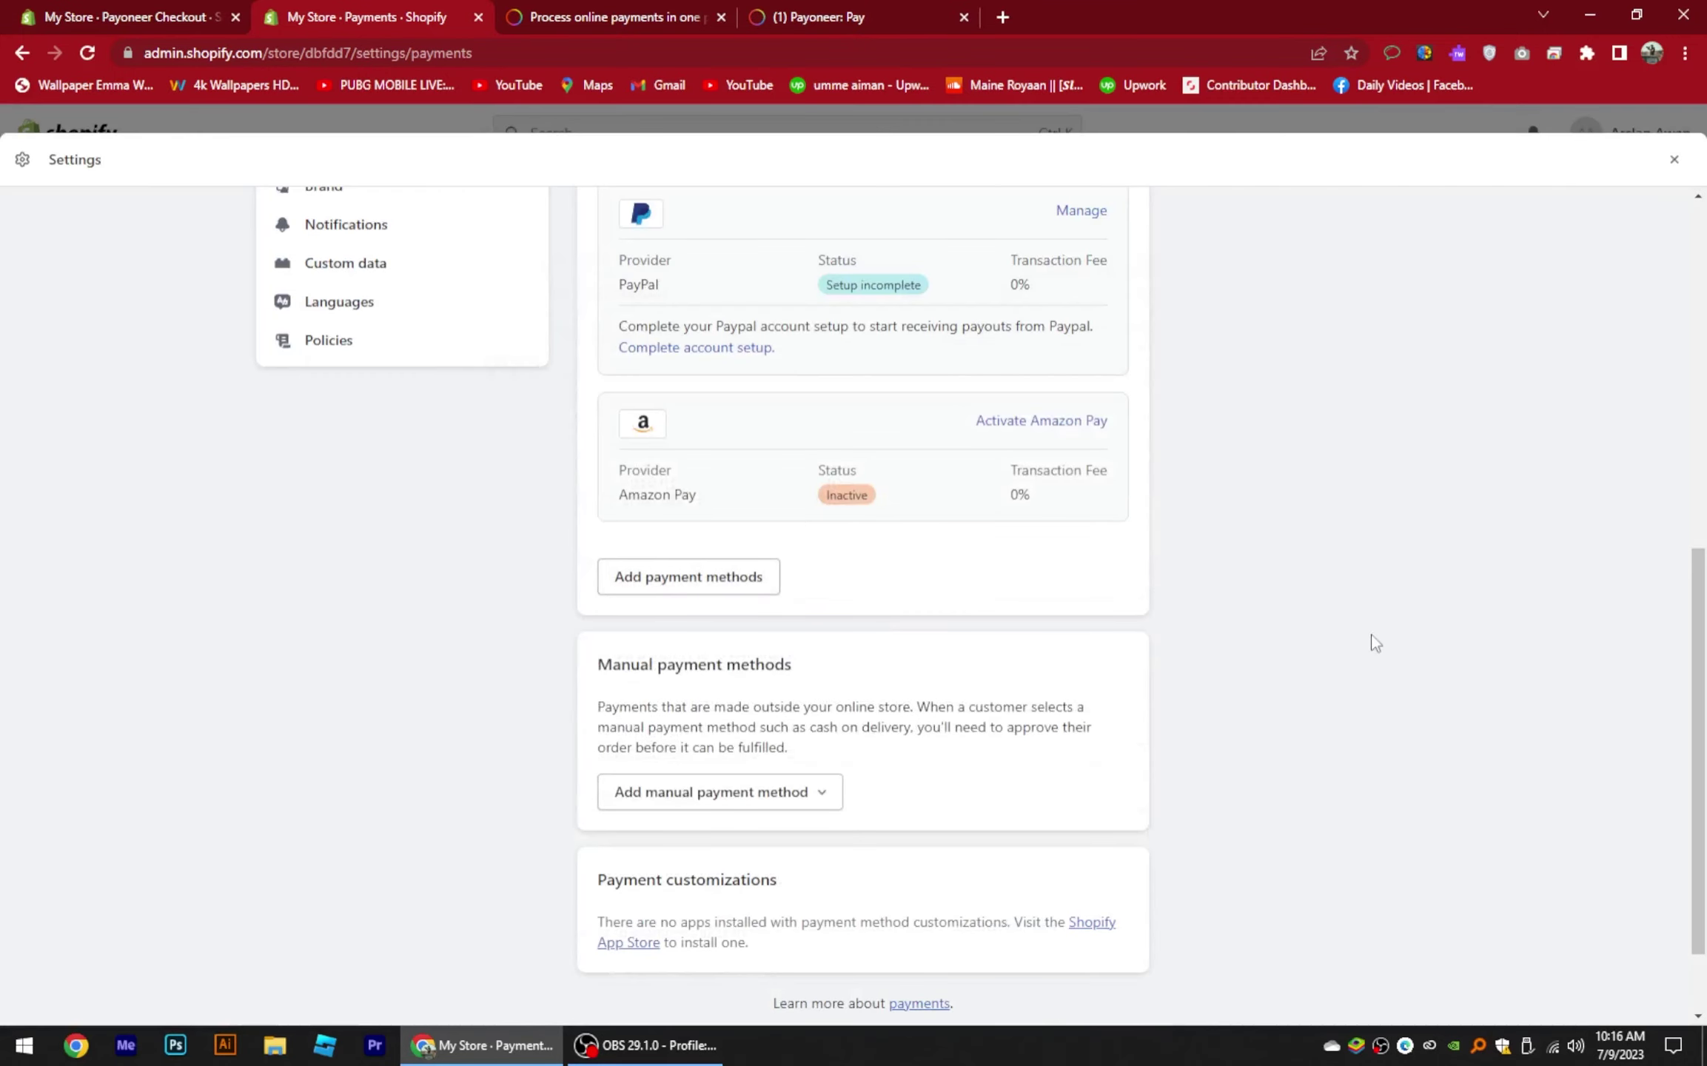
pyautogui.scroll(3, 1226, 694)
pyautogui.scroll(2, 1226, 694)
pyautogui.scroll(1, 1226, 694)
pyautogui.scroll(1, 1227, 693)
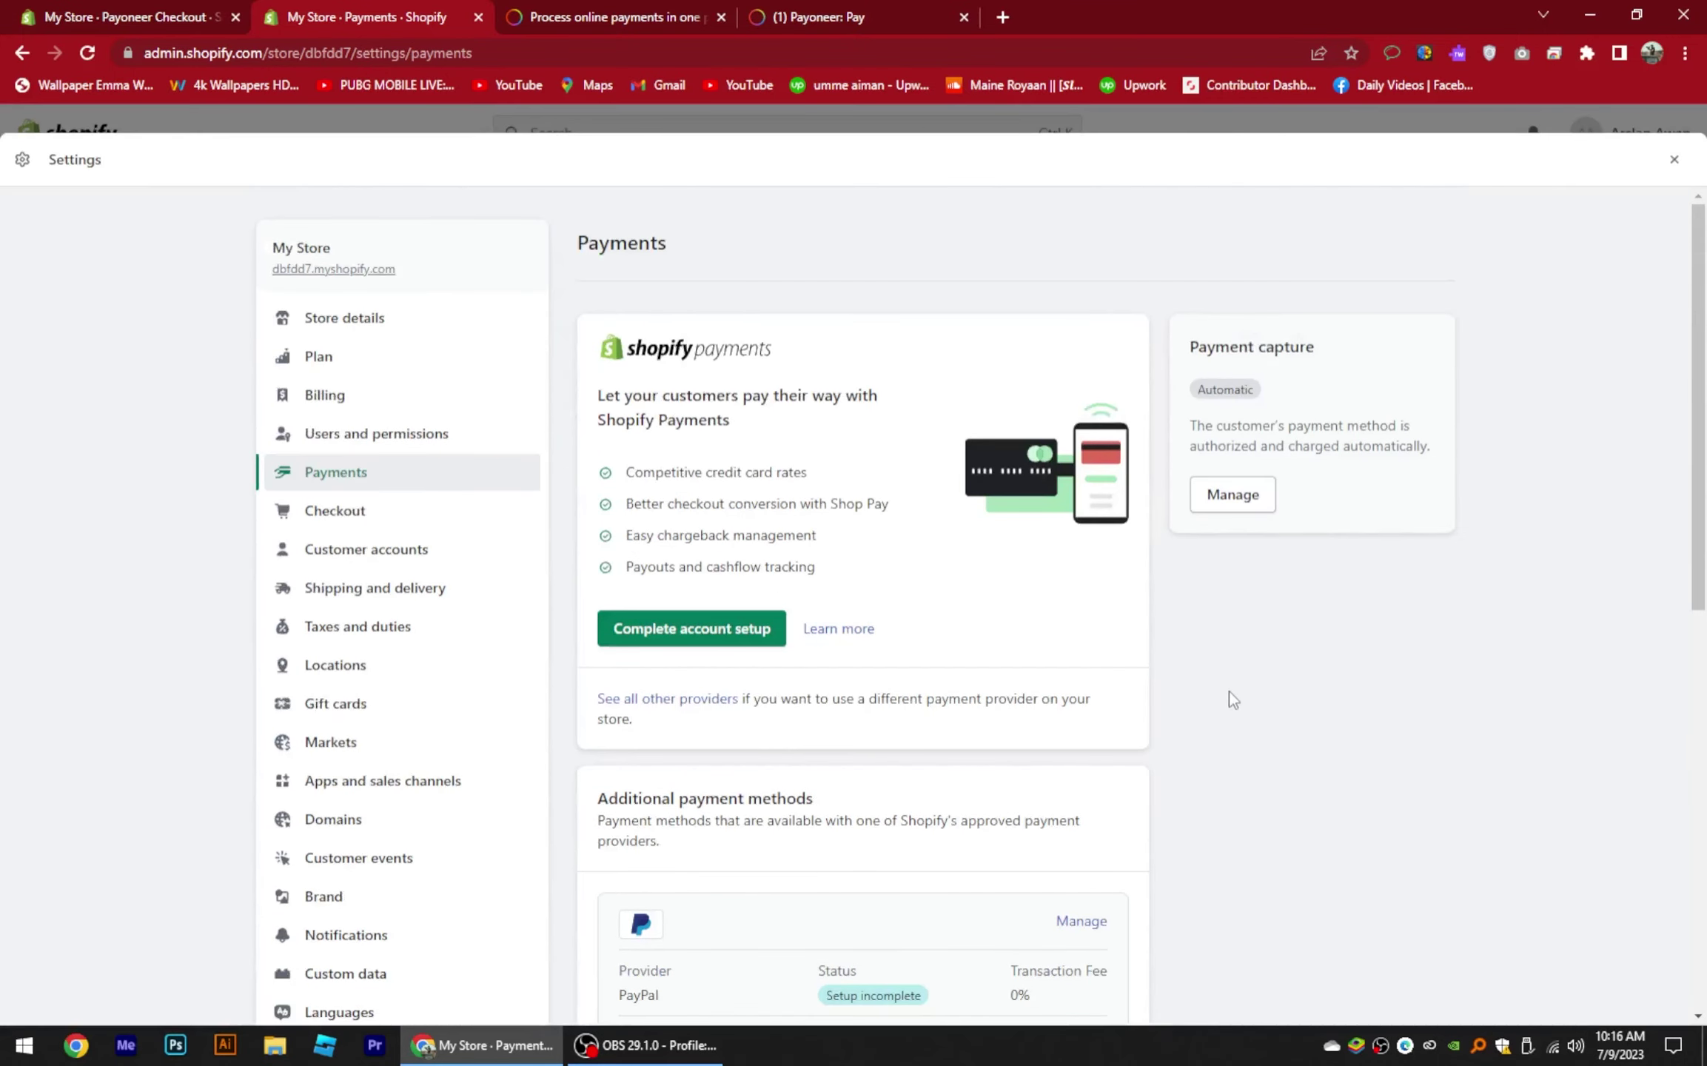